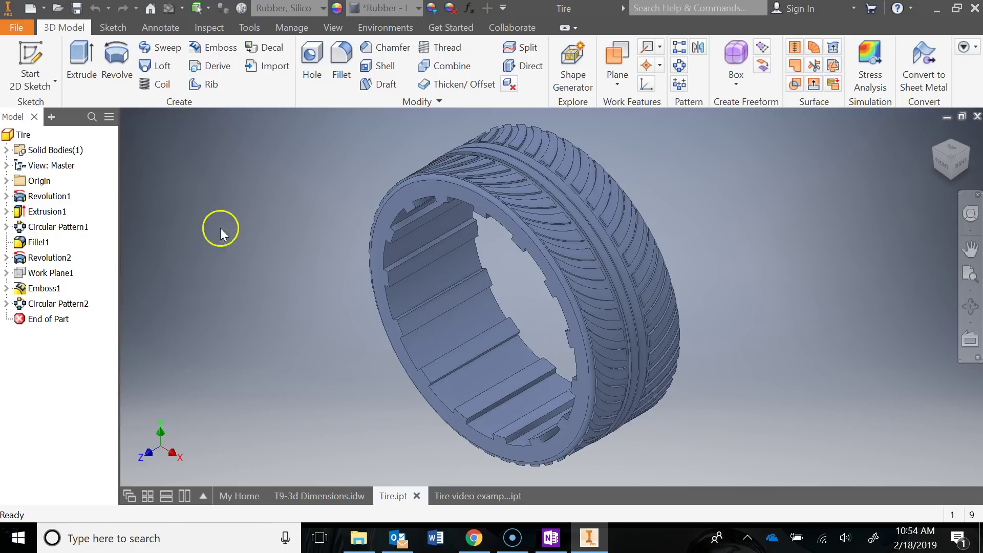
# Examine the base sketch of the first revolution in the finished tire part
pyautogui.click(6, 196)
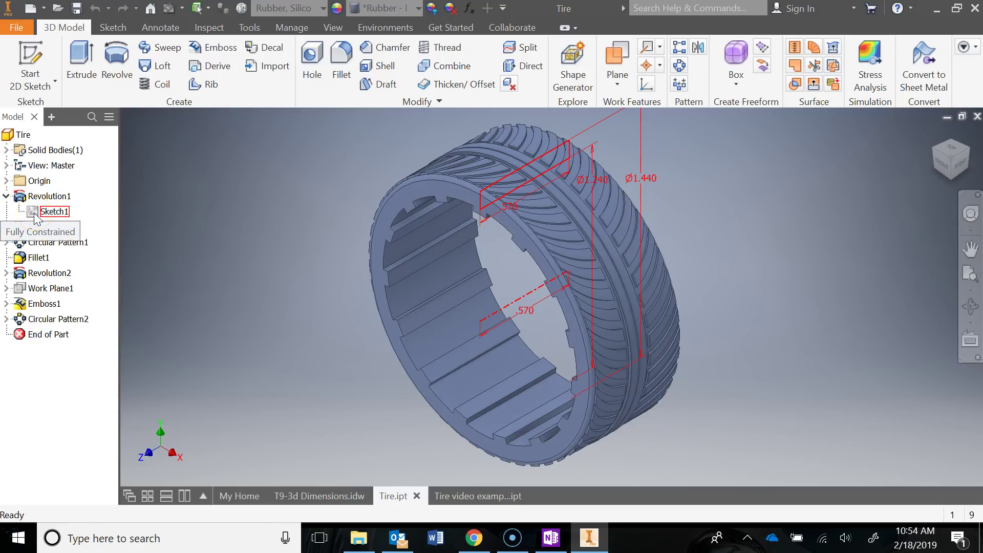
pyautogui.click(35, 215)
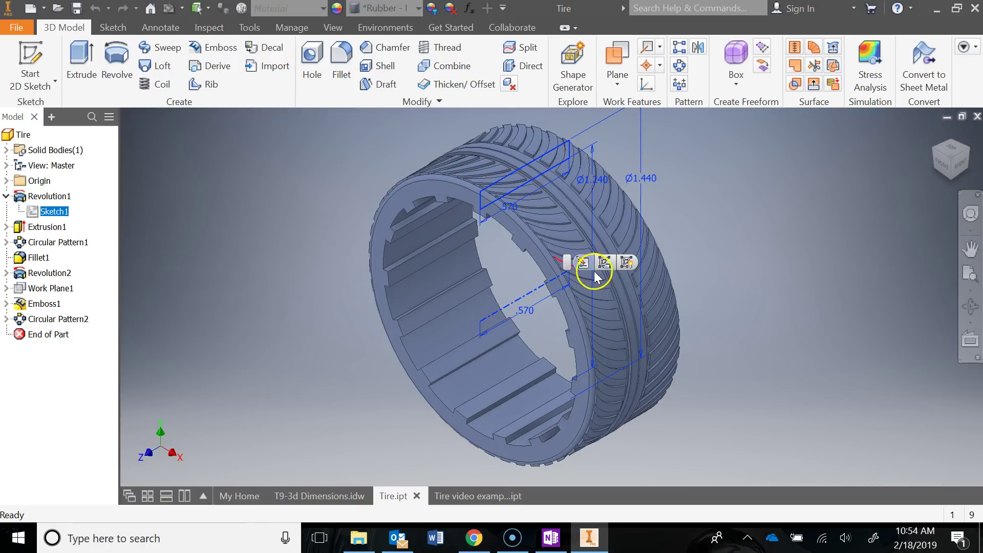
# Switch to the Tire video example part and start a 2D sketch on the YZ plane
pyautogui.click(480, 495)
pyautogui.click(30, 64)
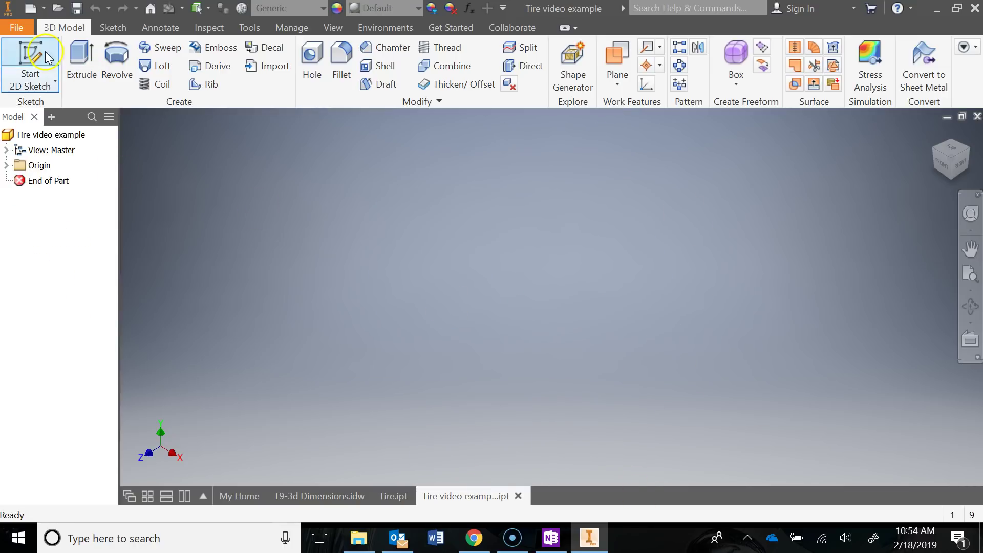
pyautogui.click(621, 182)
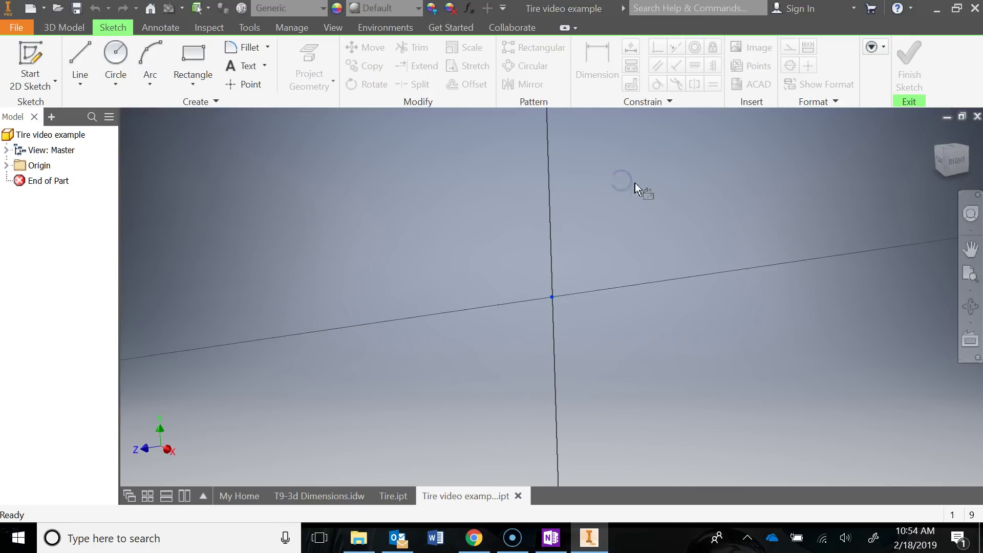
# Draw a 0.57 in horizontal line from the origin toward negative Z and make it a centerline
pyautogui.click(78, 47)
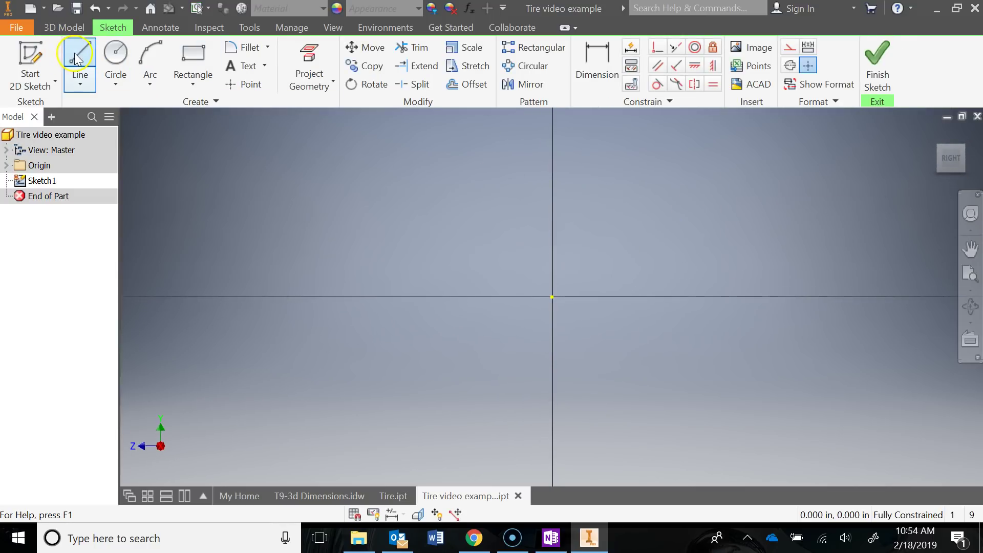
pyautogui.click(552, 298)
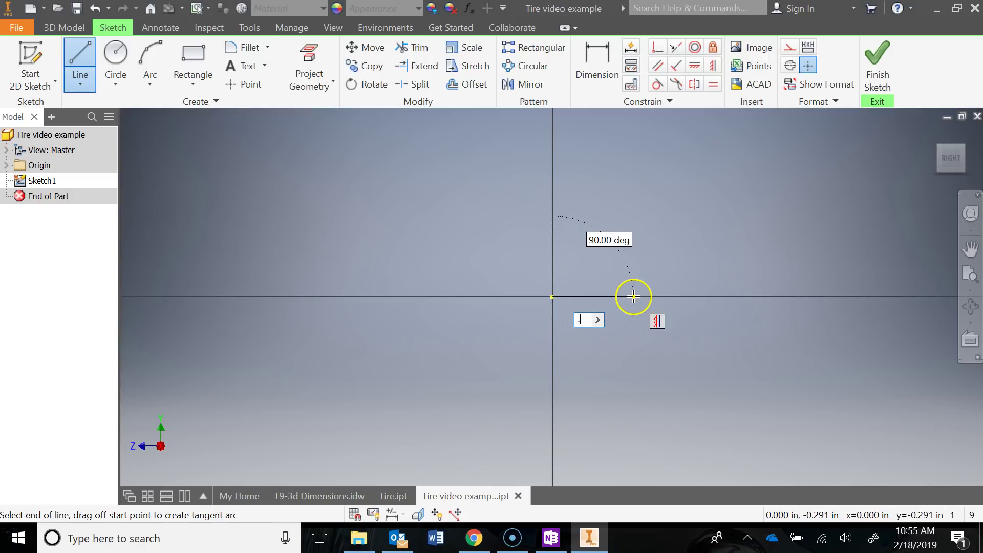
pyautogui.press('Return')
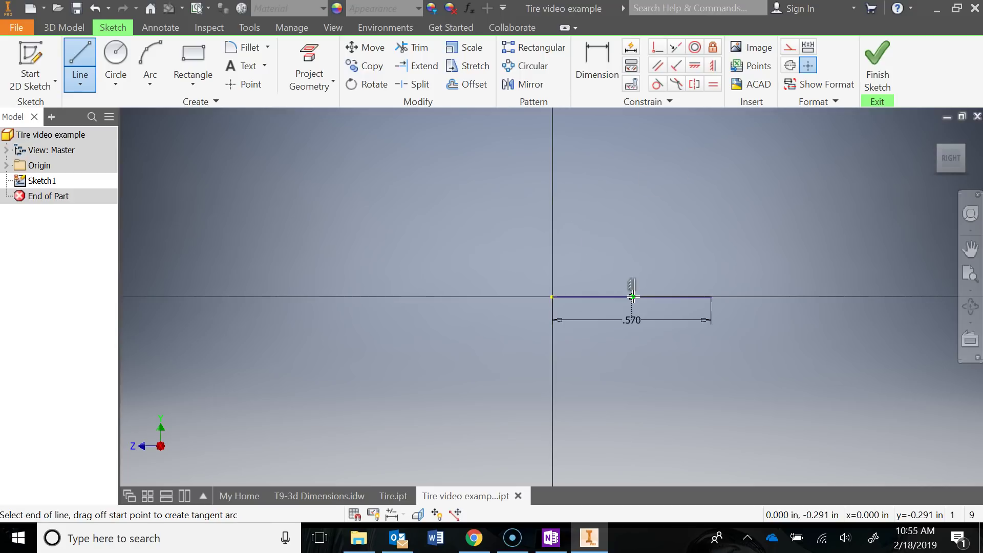
pyautogui.press('Escape')
pyautogui.click(790, 65)
pyautogui.moveTo(631, 432); pyautogui.dragTo(617, 417, button='middle')
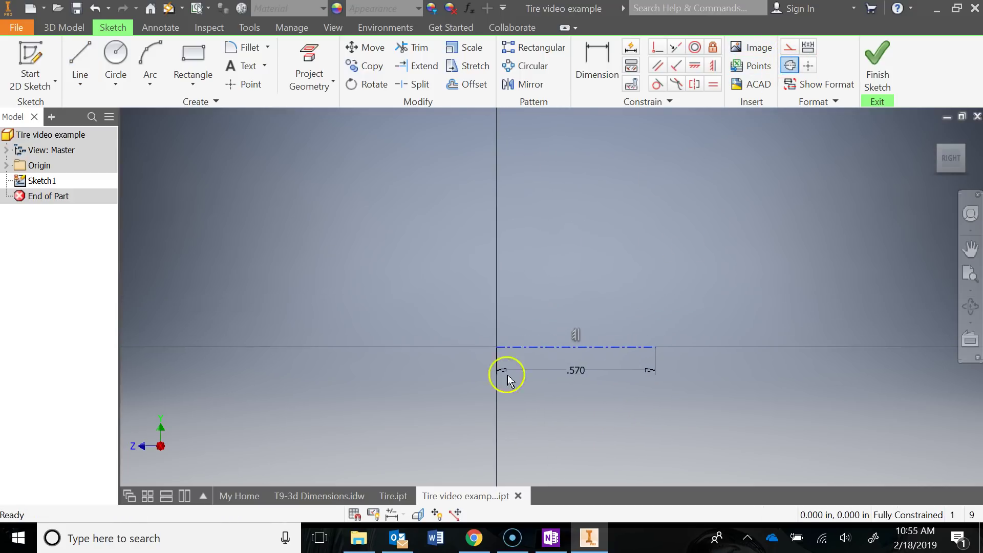
# Sketch a rectangle of about 0.57 by 0.086 in above the centerline, its ends aligned with the centerline's ends
pyautogui.click(193, 53)
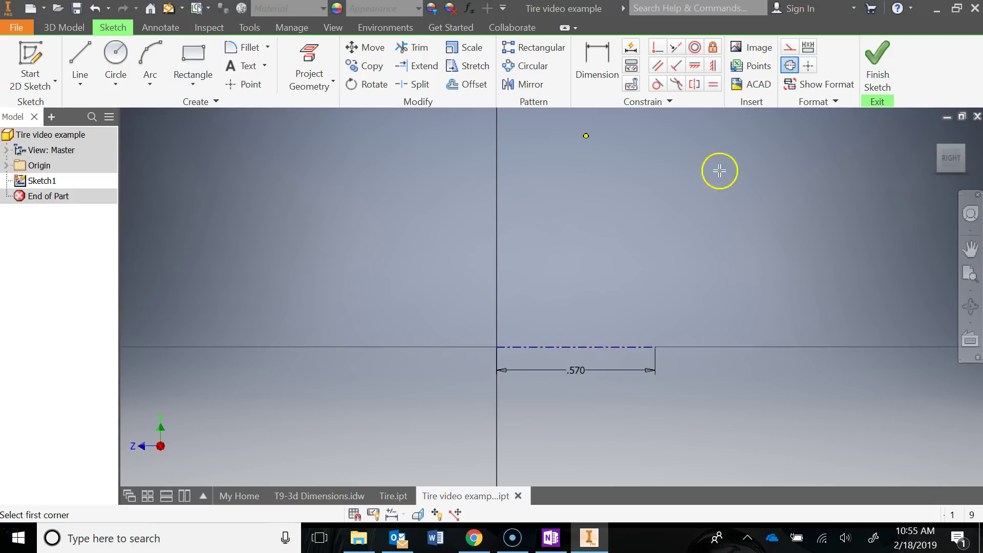
pyautogui.click(496, 186)
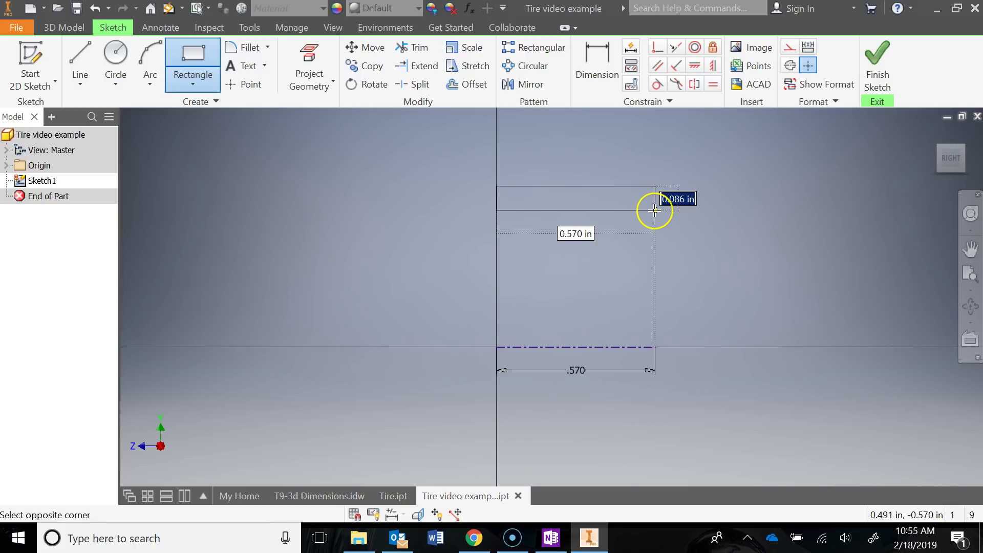
pyautogui.click(655, 209)
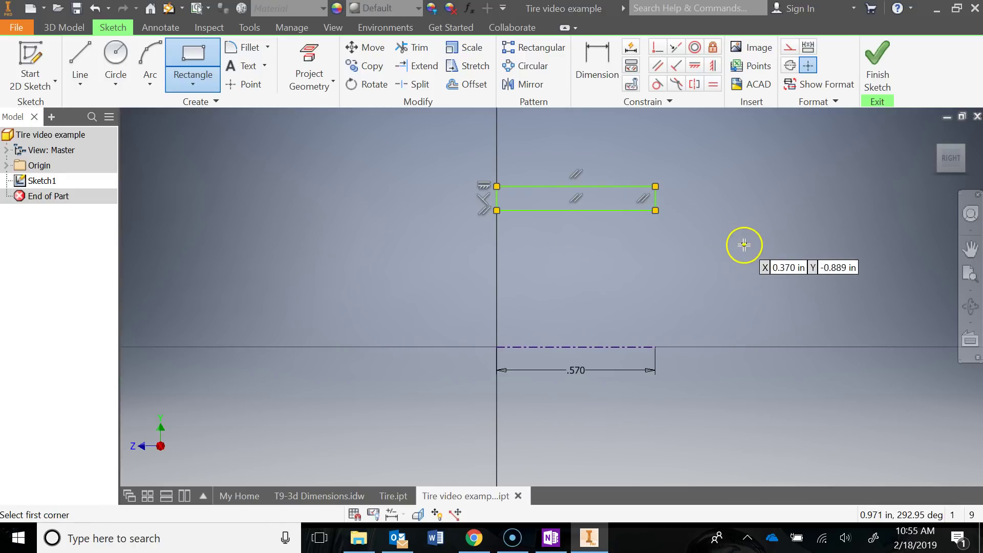
pyautogui.press('Escape')
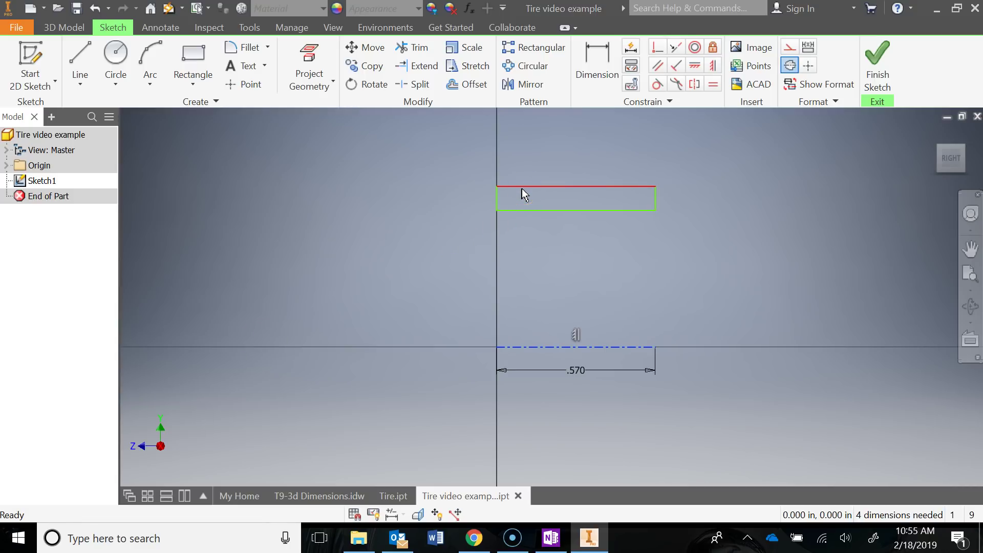
# Check the tire's inner and outer diameters in the OneNote drawing and return to the Inventor sketch
pyautogui.click(385, 495)
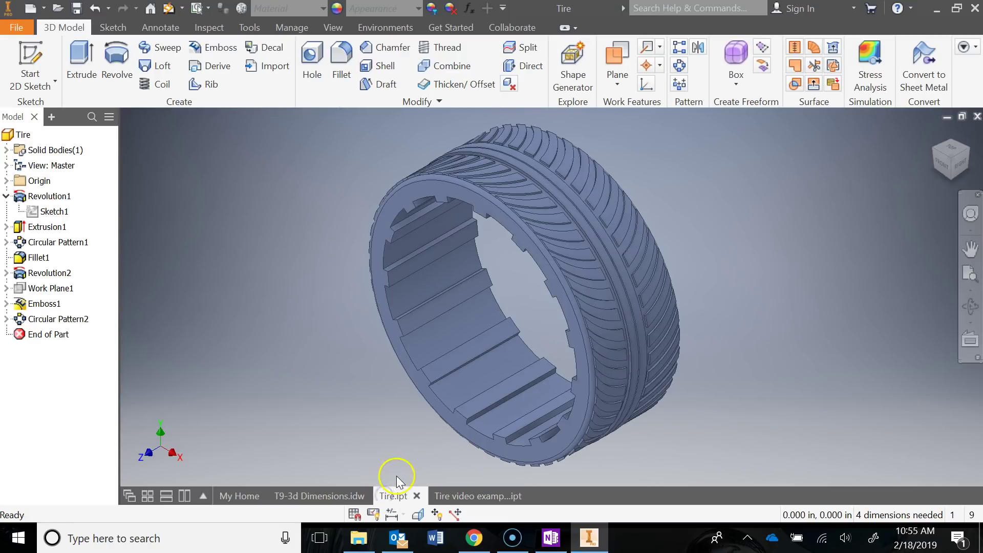
pyautogui.click(477, 494)
pyautogui.click(551, 537)
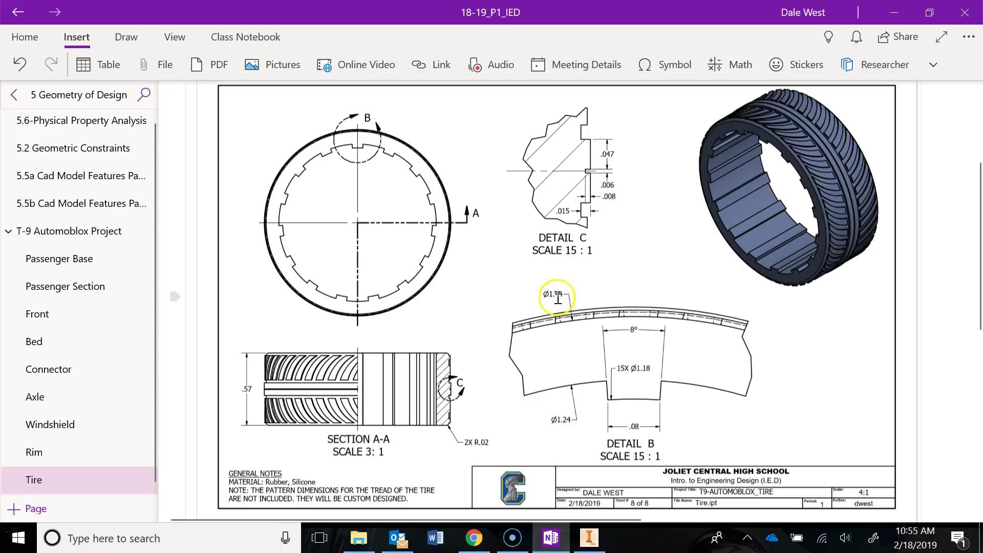
pyautogui.click(589, 537)
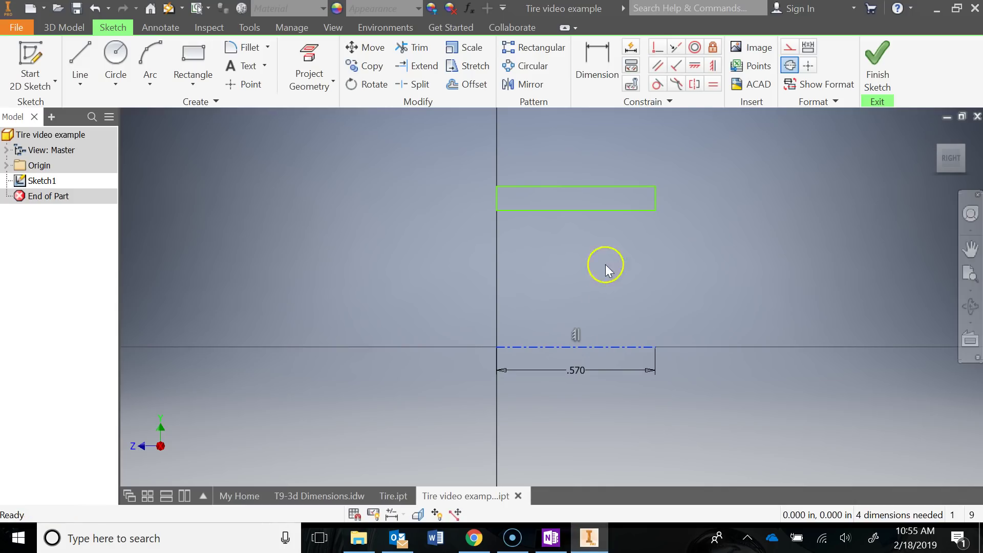
# Dimension the rectangle's lower edge from the centerline as a 1.24 in diameter
pyautogui.press('d')
pyautogui.click(616, 346)
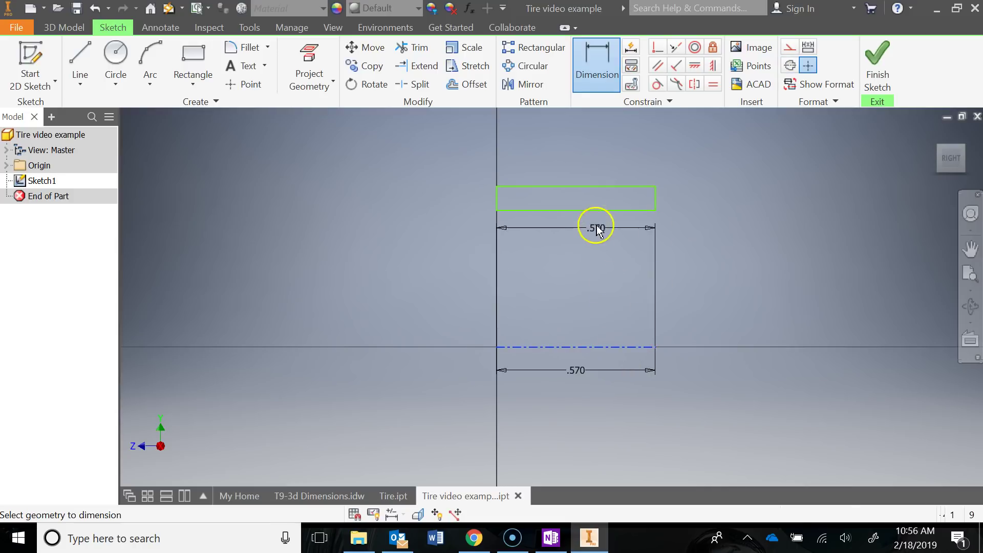
pyautogui.click(589, 210)
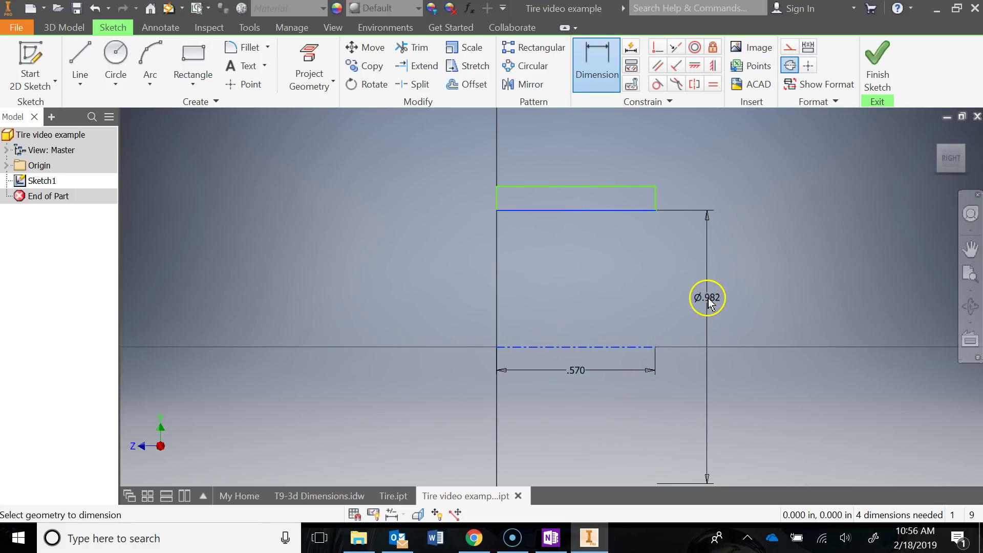
pyautogui.click(709, 301)
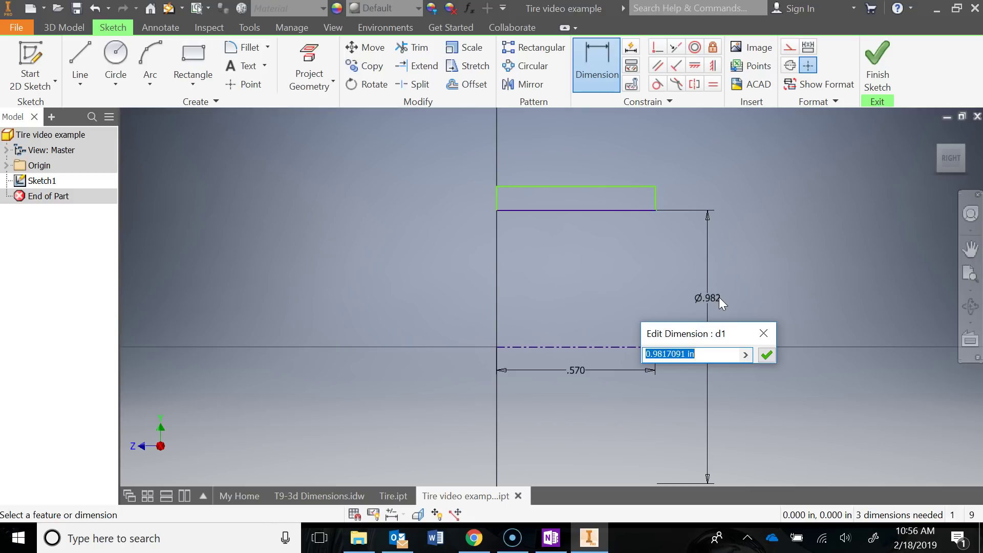
pyautogui.write('1.24')
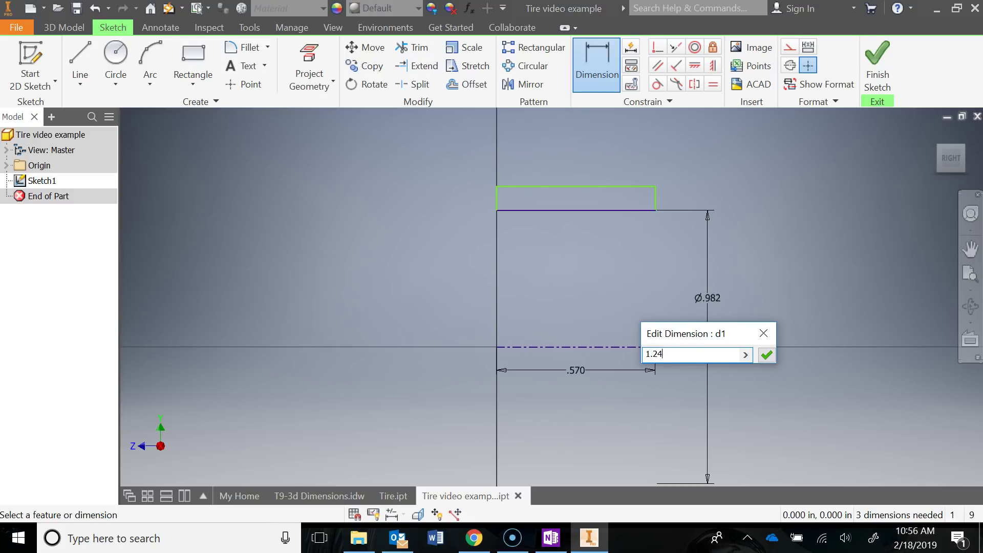
pyautogui.press('Return')
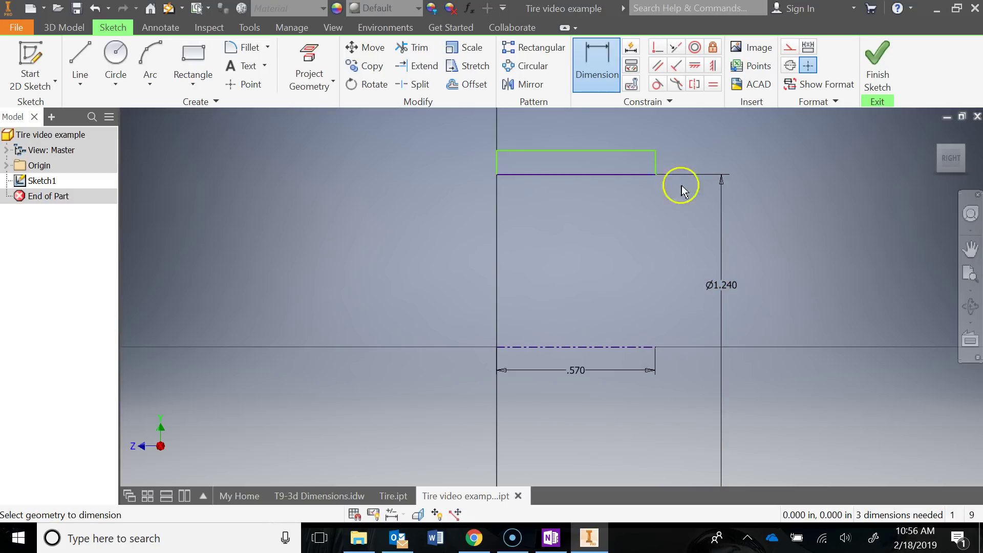
# Dimension the rectangle's upper edge from the centerline as a 1.44 in diameter
pyautogui.click(584, 152)
pyautogui.click(568, 347)
pyautogui.click(799, 285)
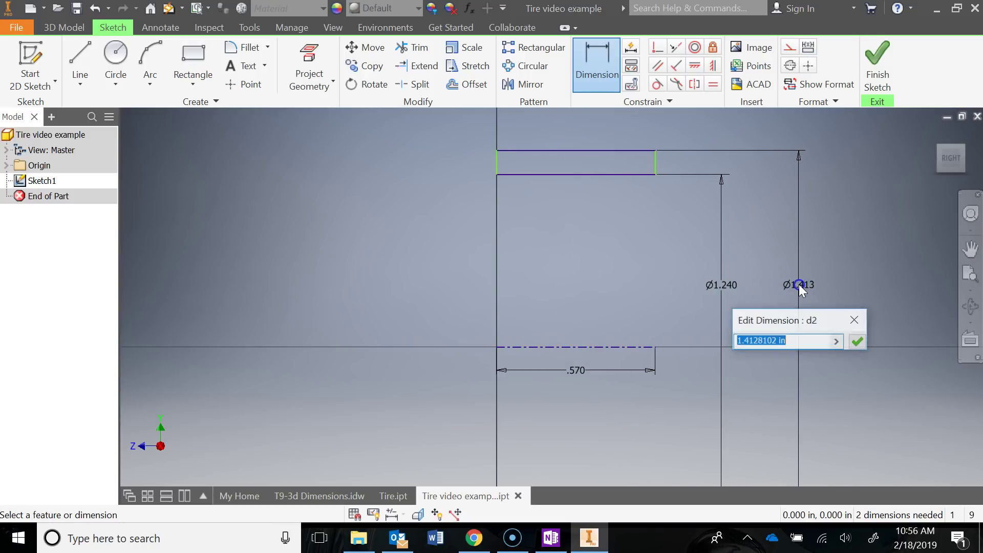
pyautogui.write('1.44')
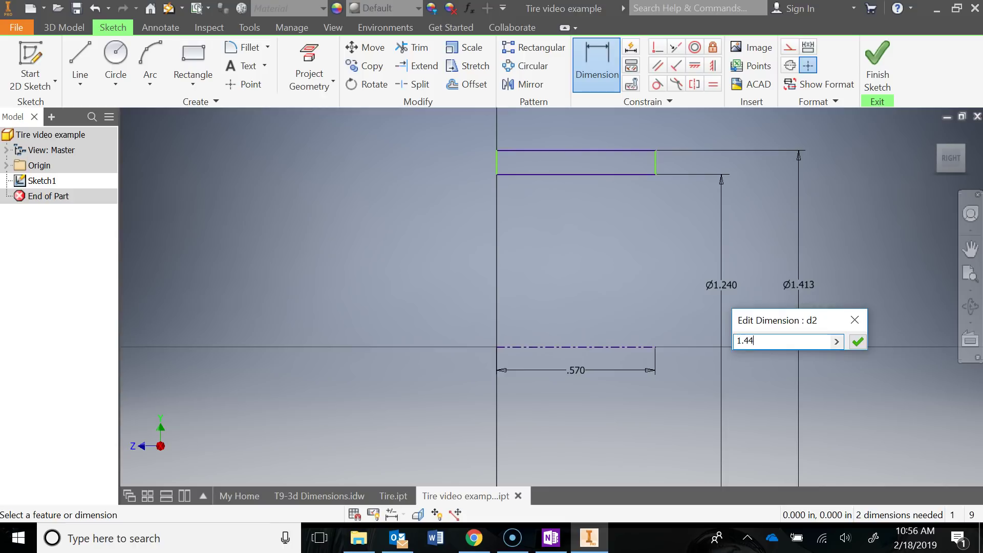
pyautogui.press('Return')
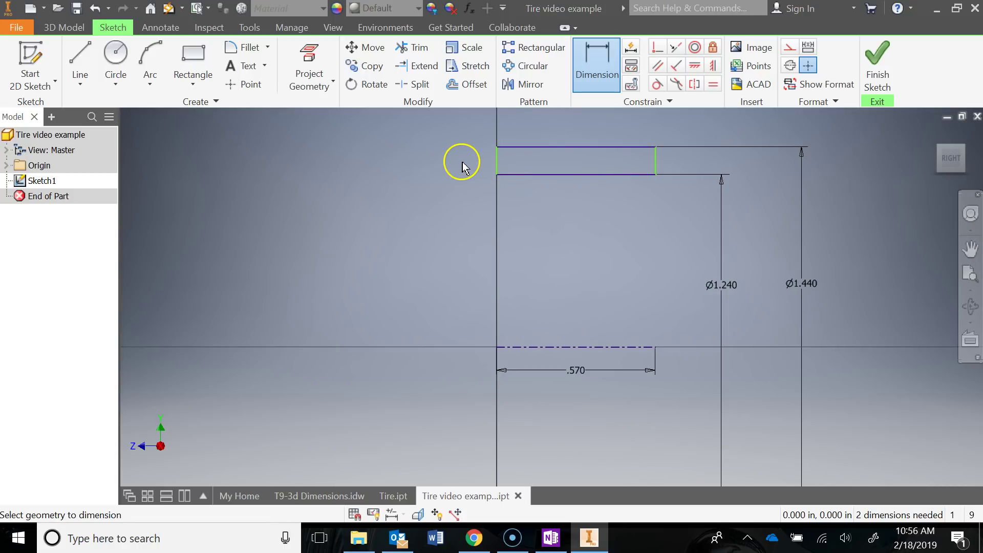
pyautogui.press('Escape')
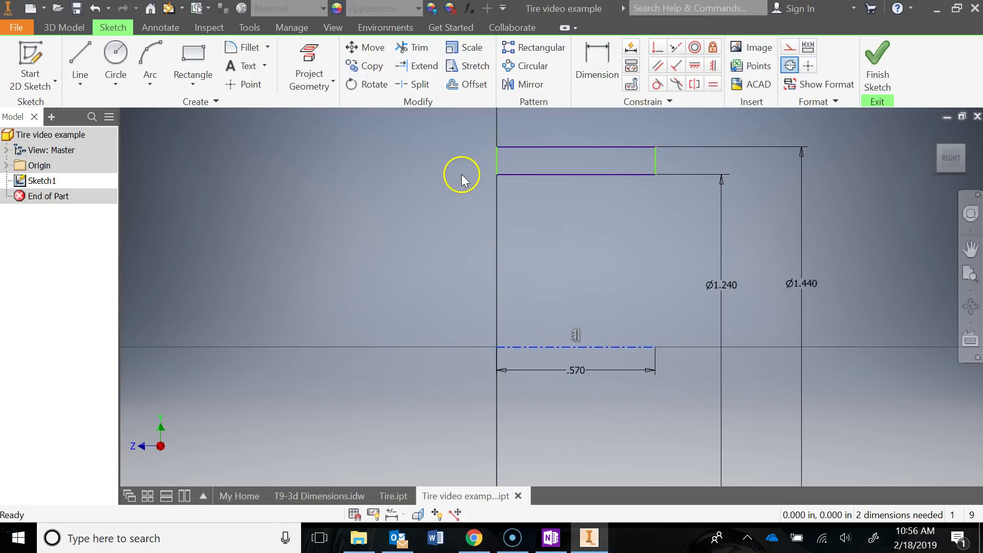
# Apply a coincident constraint between the rectangle's short edge above the origin and the centerline's start point
pyautogui.click(657, 48)
pyautogui.click(498, 169)
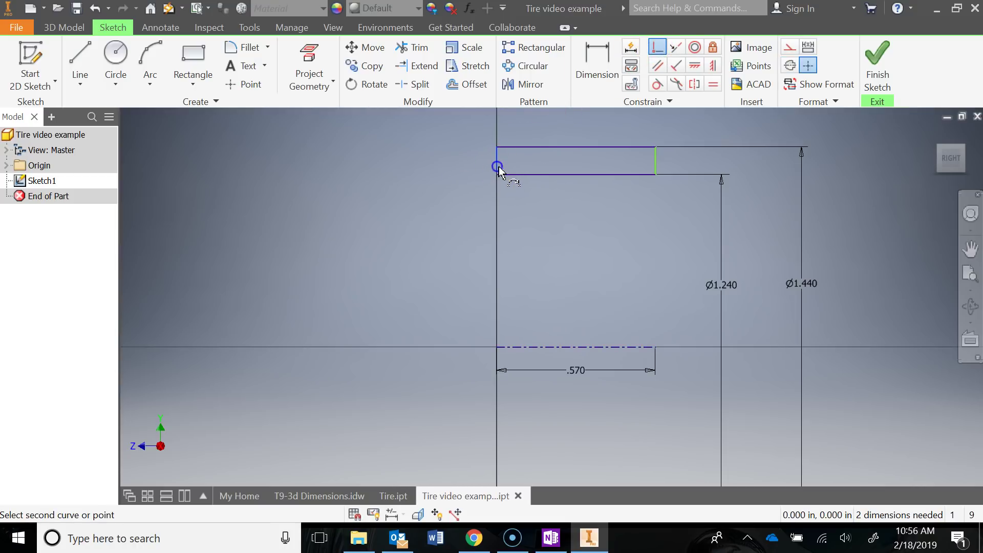
pyautogui.click(497, 349)
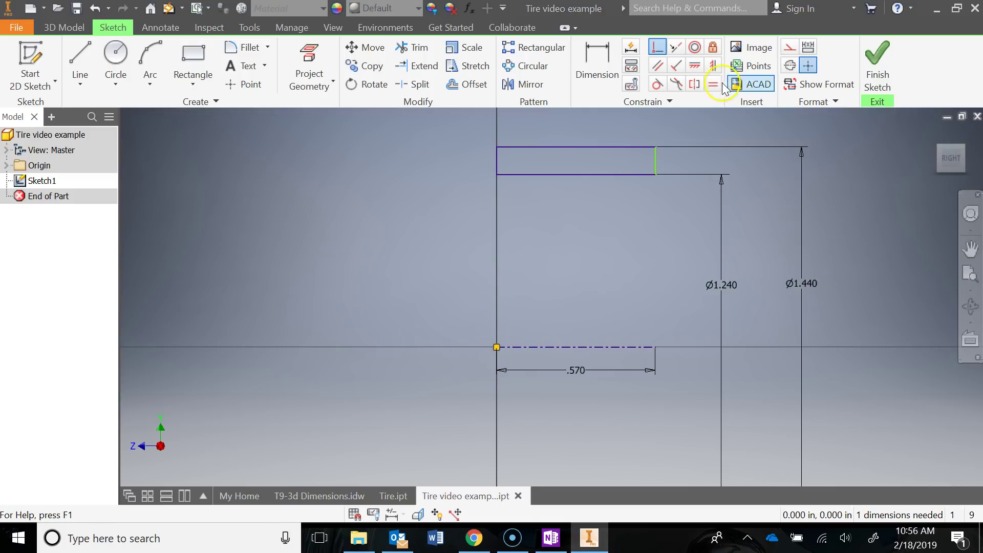
# Add a 0.57 in width dimension to the rectangle's lower edge
pyautogui.click(596, 58)
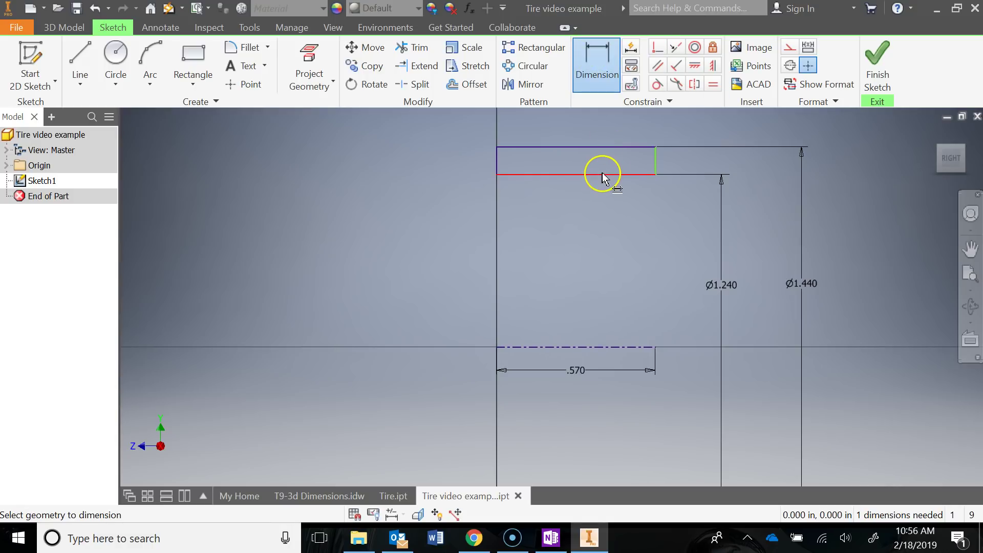
pyautogui.click(602, 174)
pyautogui.click(596, 205)
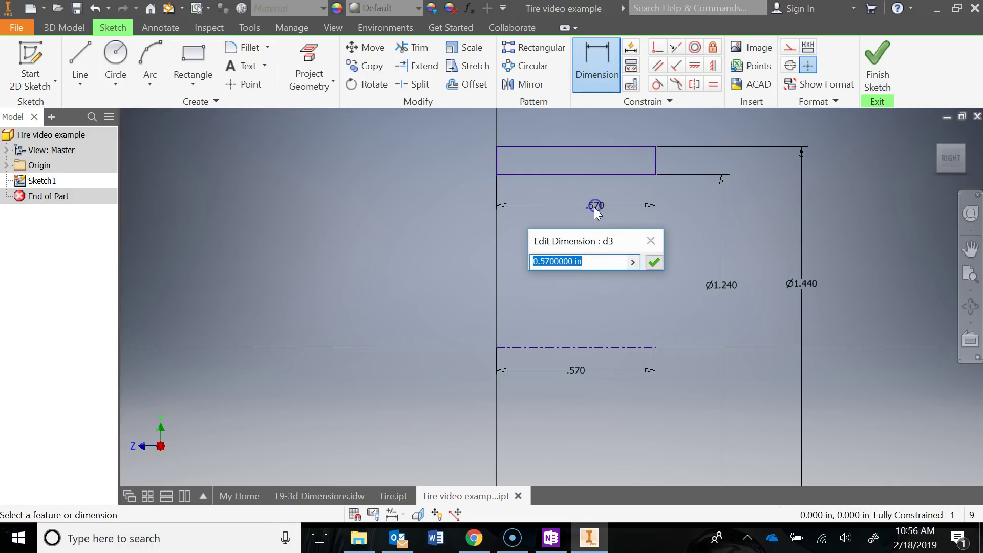
pyautogui.click(654, 264)
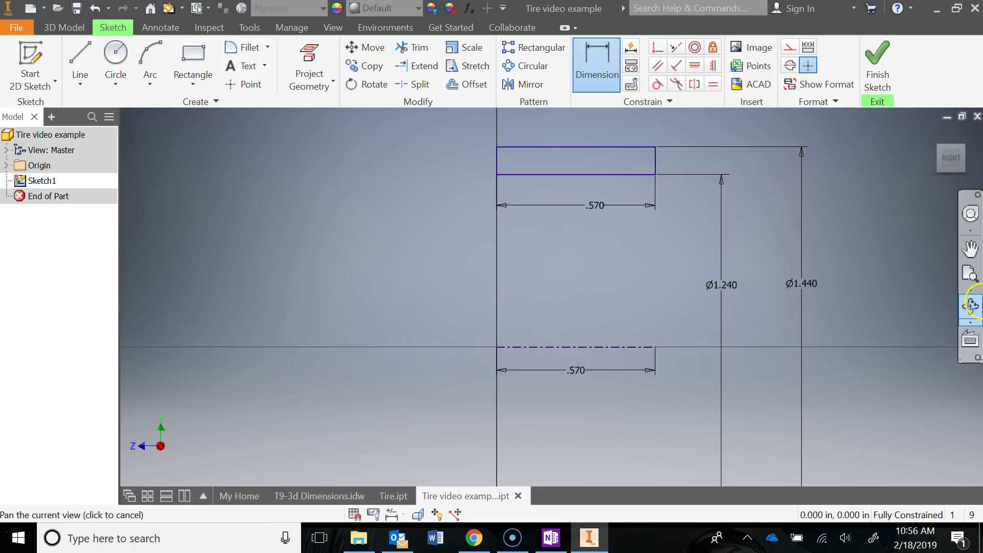
# Finish the sketch and revolve the rectangular profile a full turn about the centerline
pyautogui.scroll(-3, 873, 287)
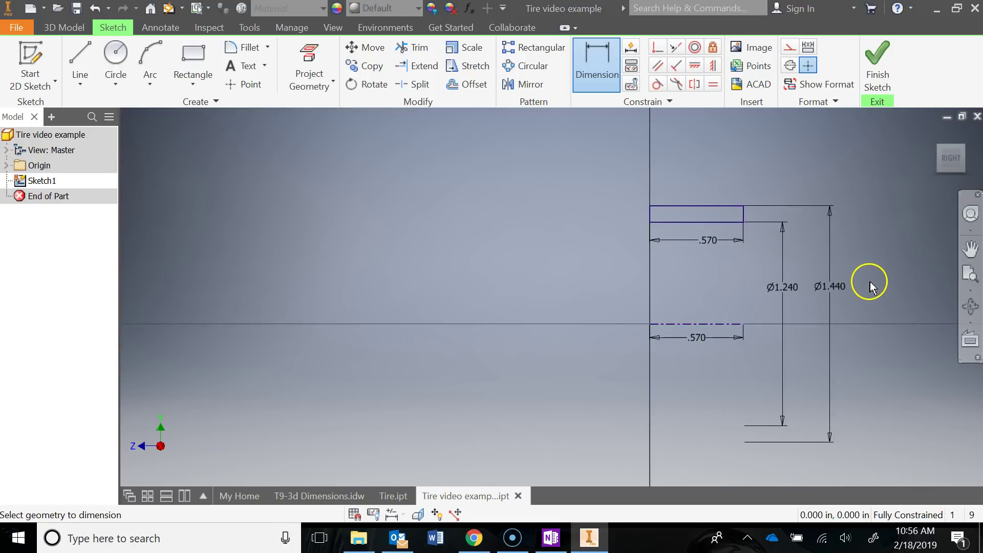
pyautogui.click(876, 59)
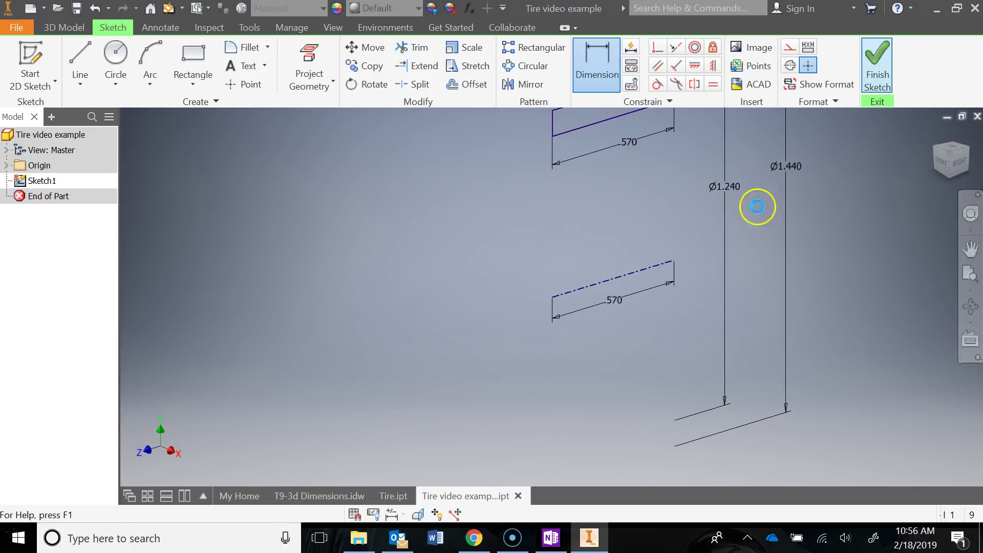
pyautogui.click(113, 57)
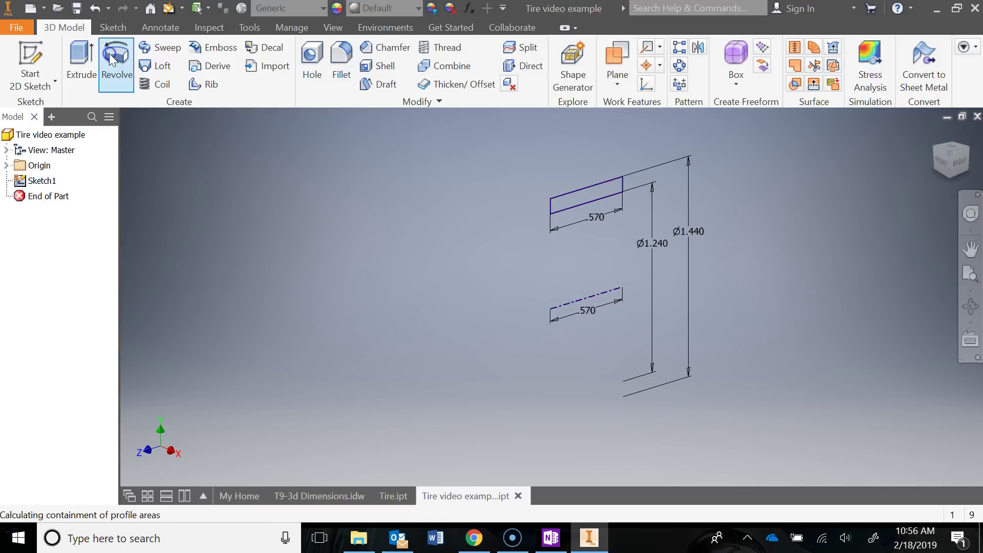
pyautogui.click(269, 293)
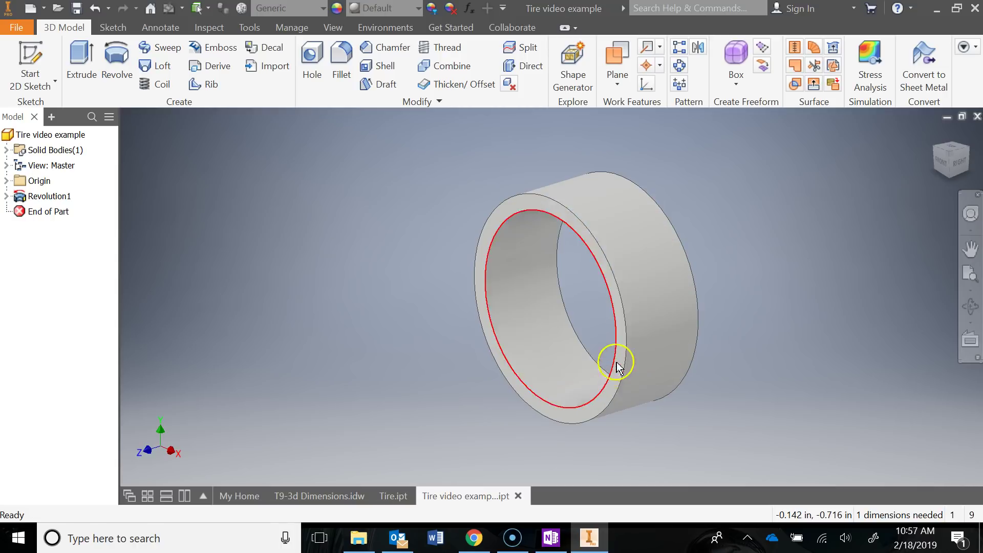
# Check the inner notch details in the OneNote tire drawing and return to the Inventor part
pyautogui.click(551, 538)
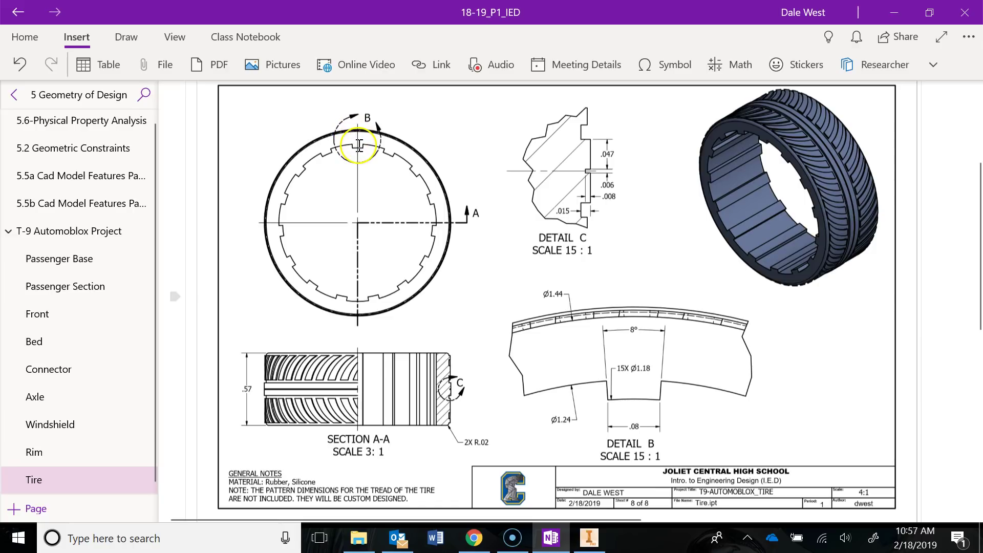
pyautogui.click(589, 537)
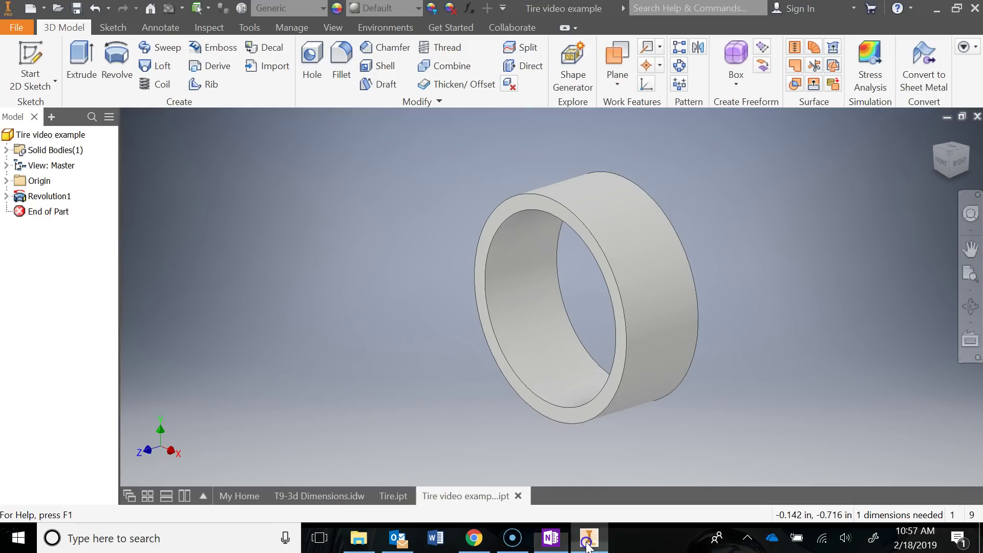
# Start a sketch on the ring's front face and project its inner circular edge into it
pyautogui.click(31, 64)
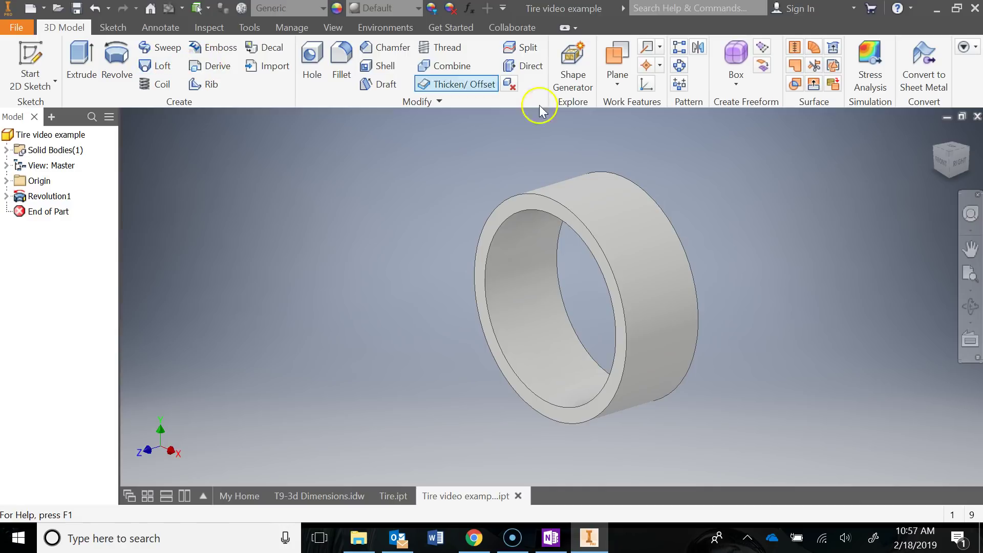
pyautogui.click(511, 210)
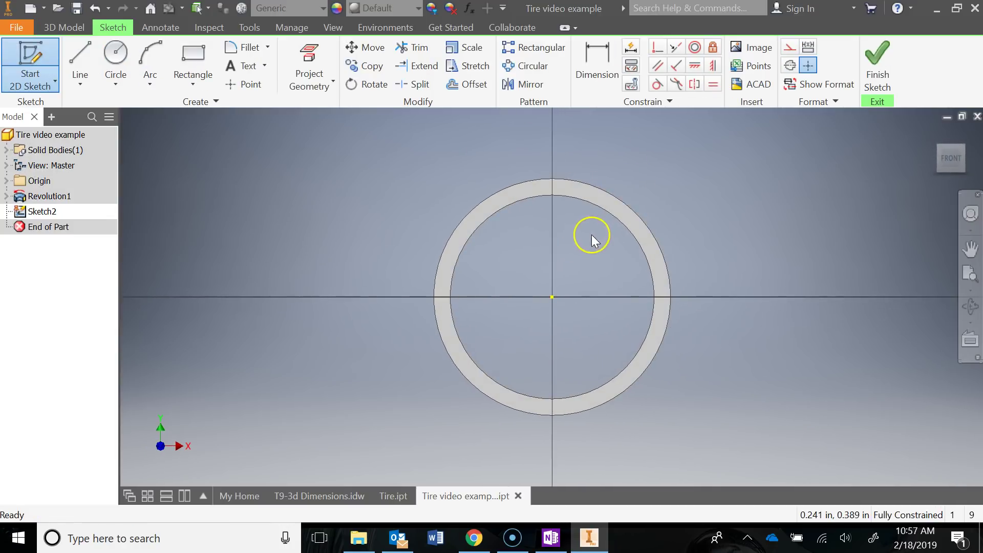
pyautogui.scroll(3, 543, 228)
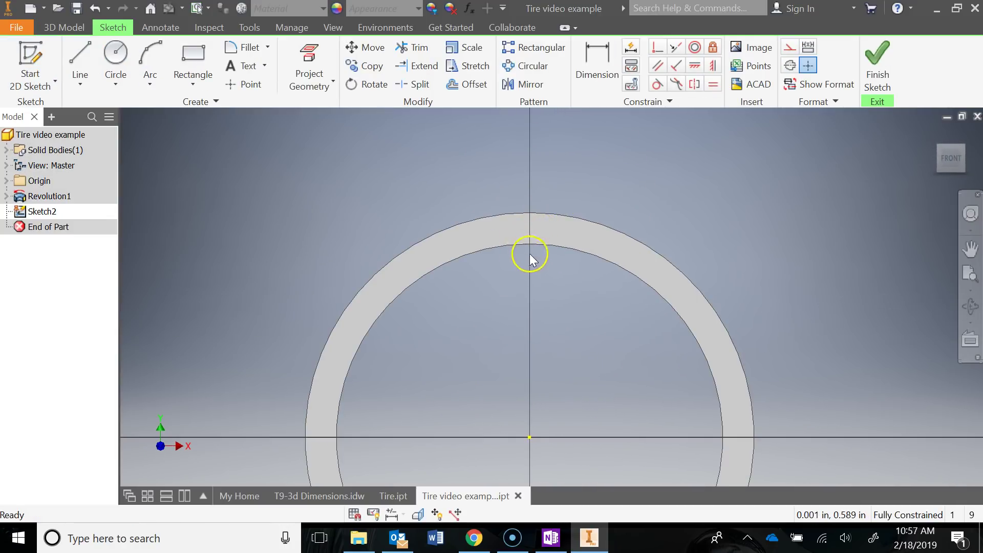
pyautogui.scroll(6, 529, 246)
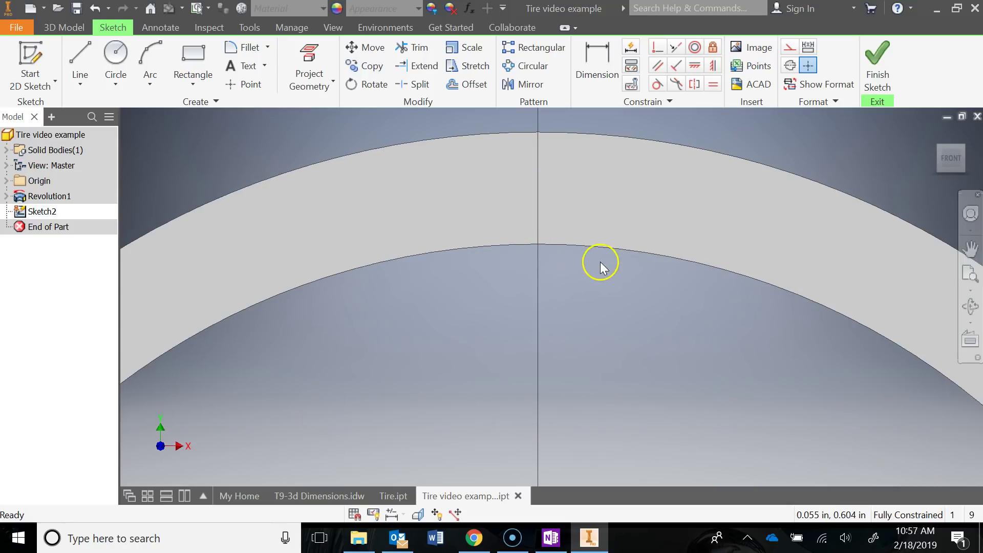
pyautogui.scroll(-3, 600, 262)
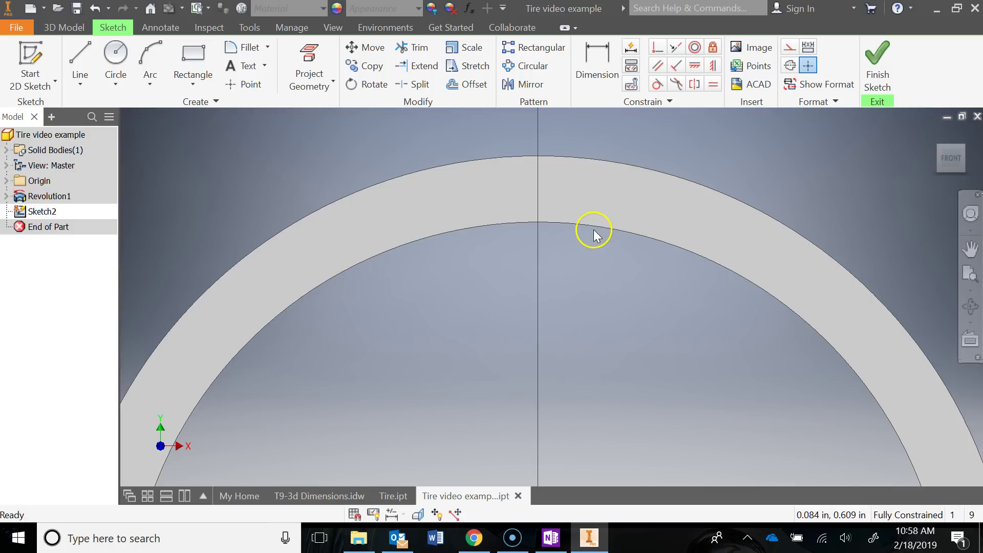
pyautogui.click(309, 56)
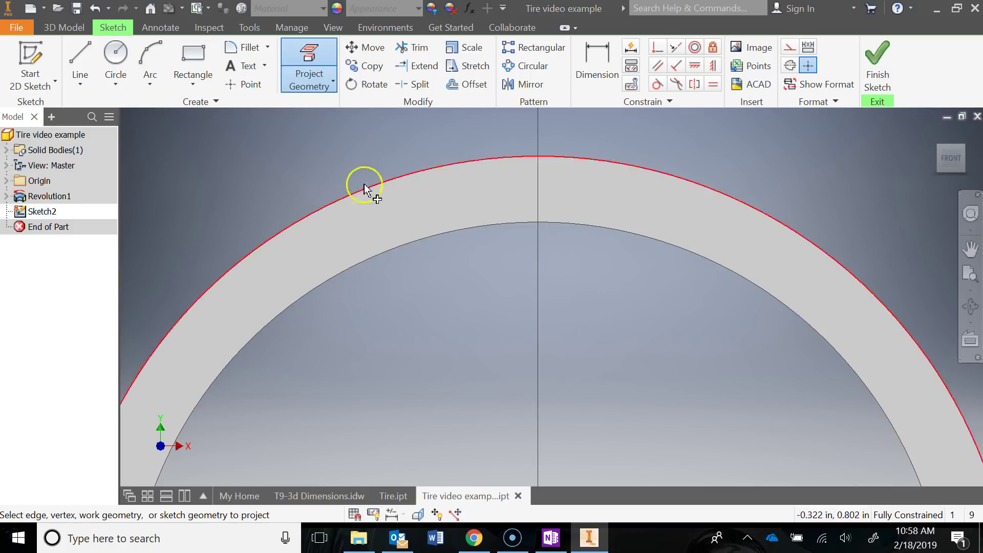
pyautogui.click(372, 260)
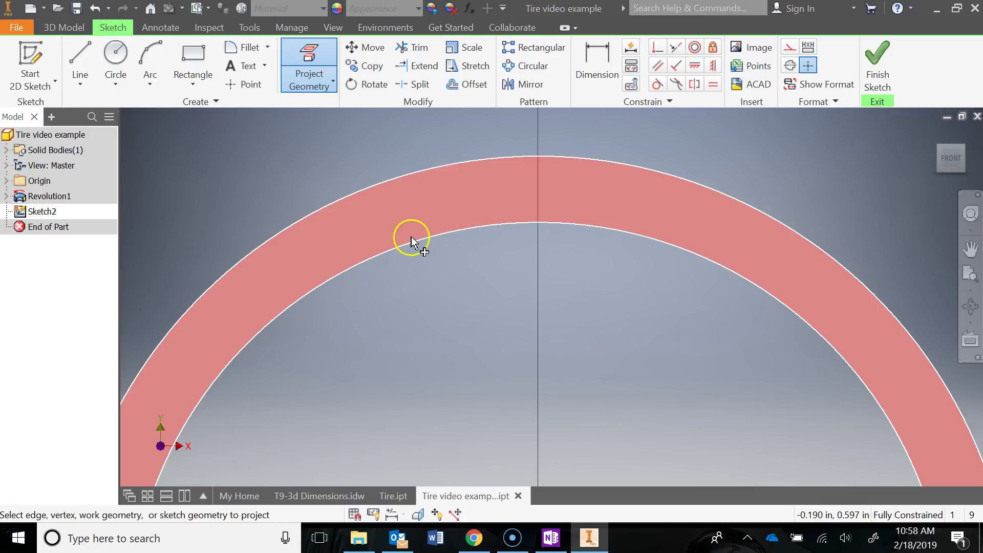
pyautogui.click(412, 250)
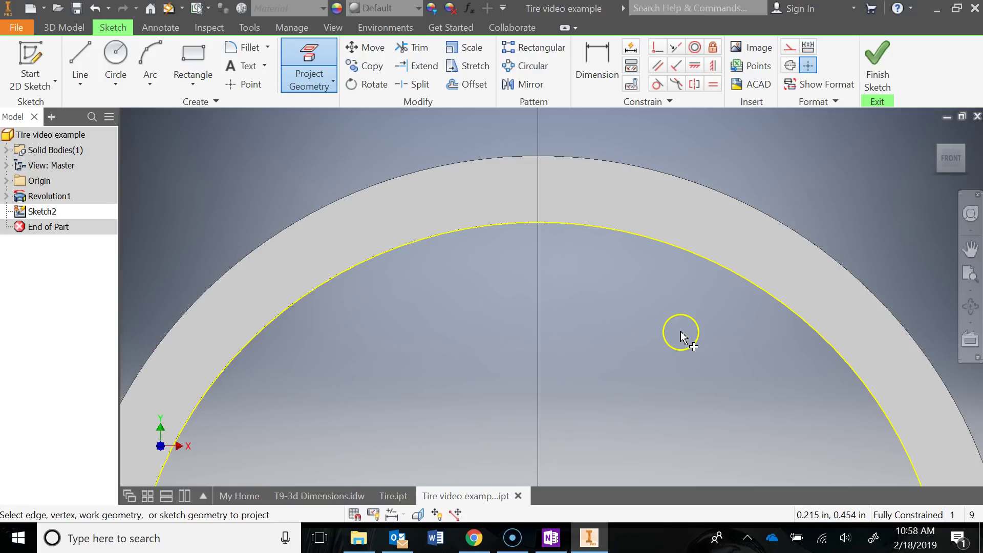
pyautogui.press('Escape')
# Draw a circle centered on the origin that coincides with the ring's projected inner edge
pyautogui.scroll(-2, 668, 330)
pyautogui.scroll(-2, 668, 330)
pyautogui.moveTo(663, 327); pyautogui.dragTo(593, 255, button='middle')
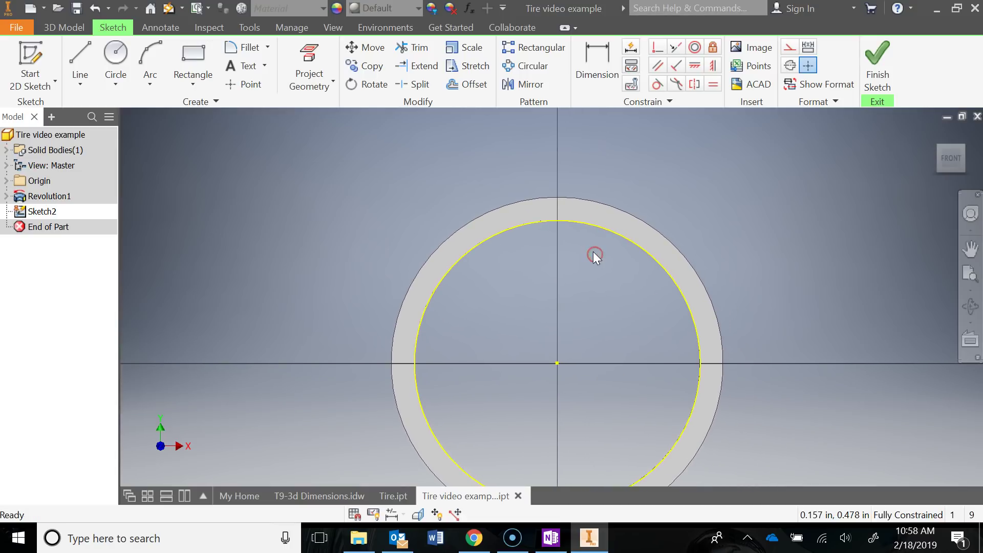
pyautogui.click(118, 49)
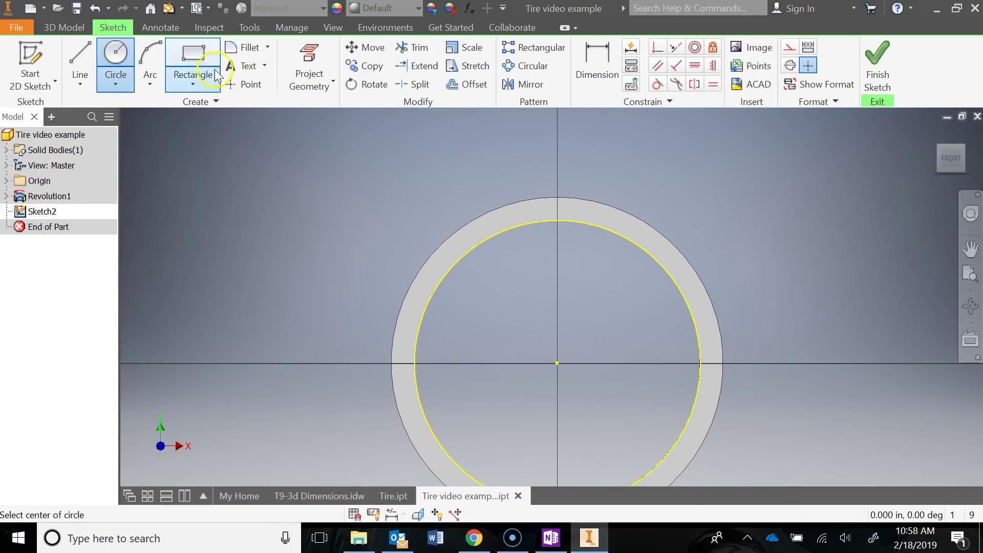
pyautogui.click(557, 362)
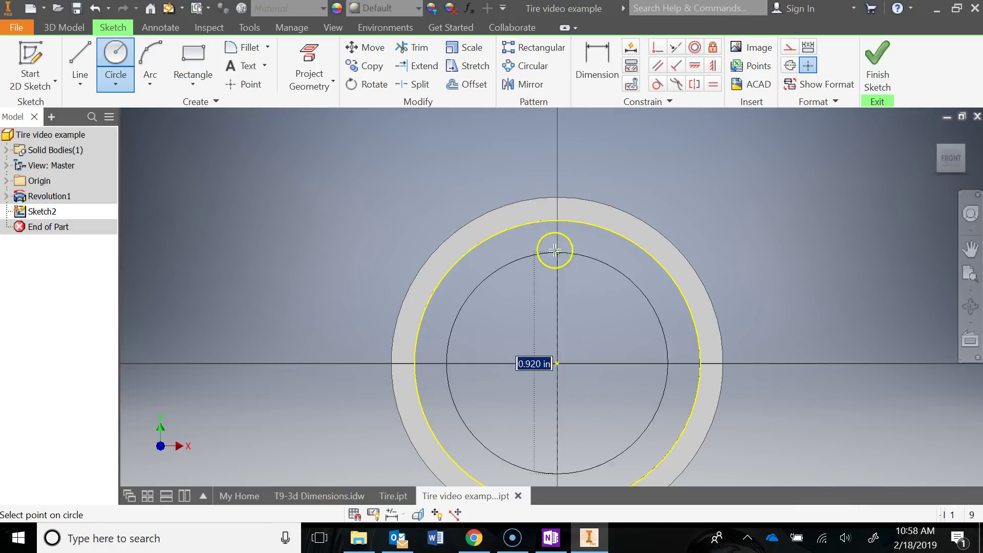
pyautogui.click(556, 225)
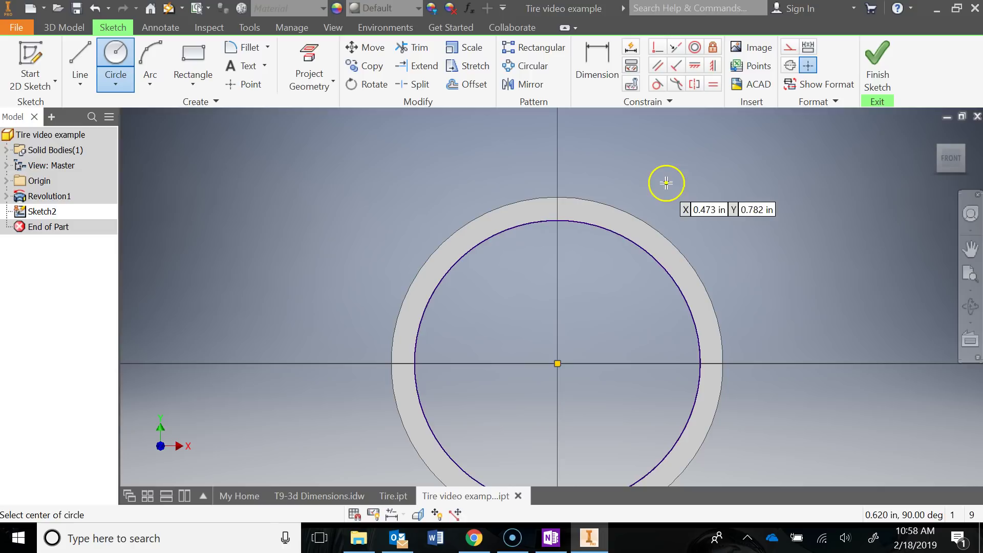
pyautogui.press('Escape')
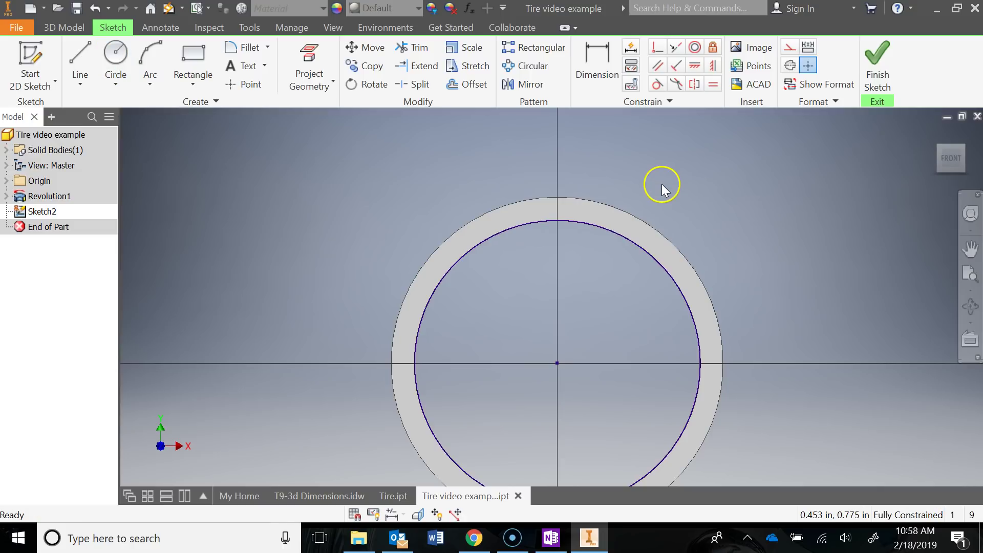
# Look up the notch diameter in the OneNote tire drawing and sketch a 1.180 in diameter circle centered on the origin in Inventor
pyautogui.scroll(-3, 545, 240)
pyautogui.scroll(2, 549, 240)
pyautogui.moveTo(555, 241); pyautogui.dragTo(537, 188, button='middle')
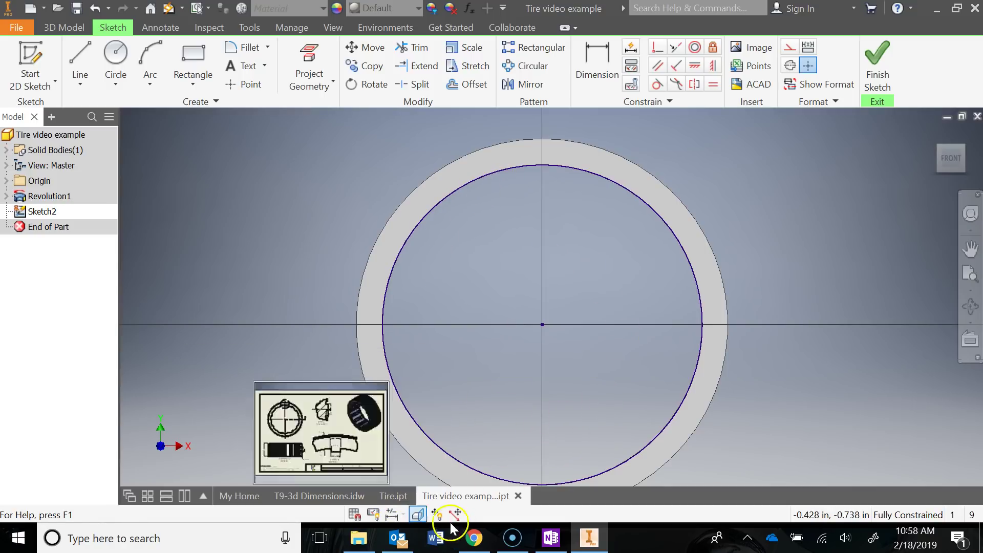
pyautogui.click(551, 537)
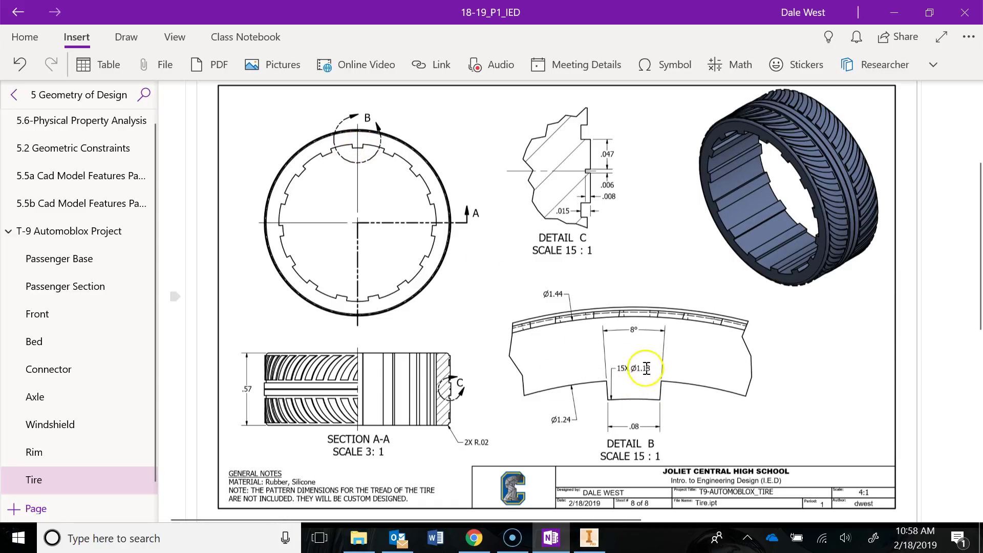
pyautogui.click(589, 537)
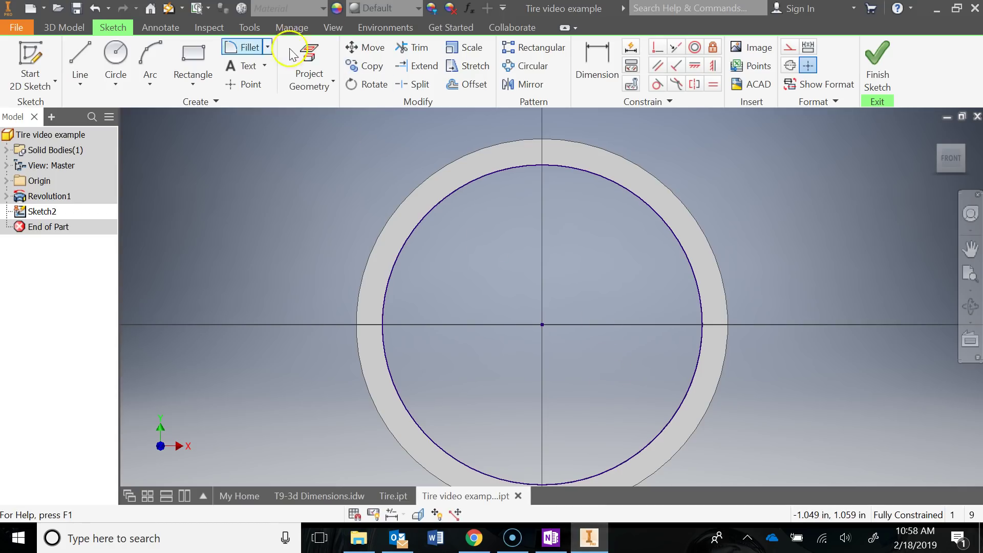
pyautogui.click(115, 57)
pyautogui.click(542, 324)
pyautogui.write('1.180')
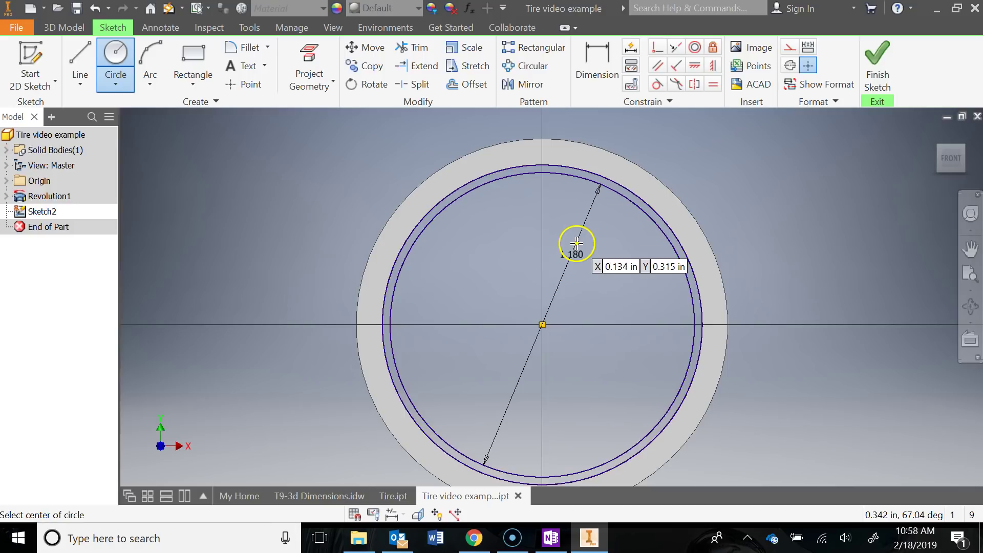
pyautogui.press('Escape')
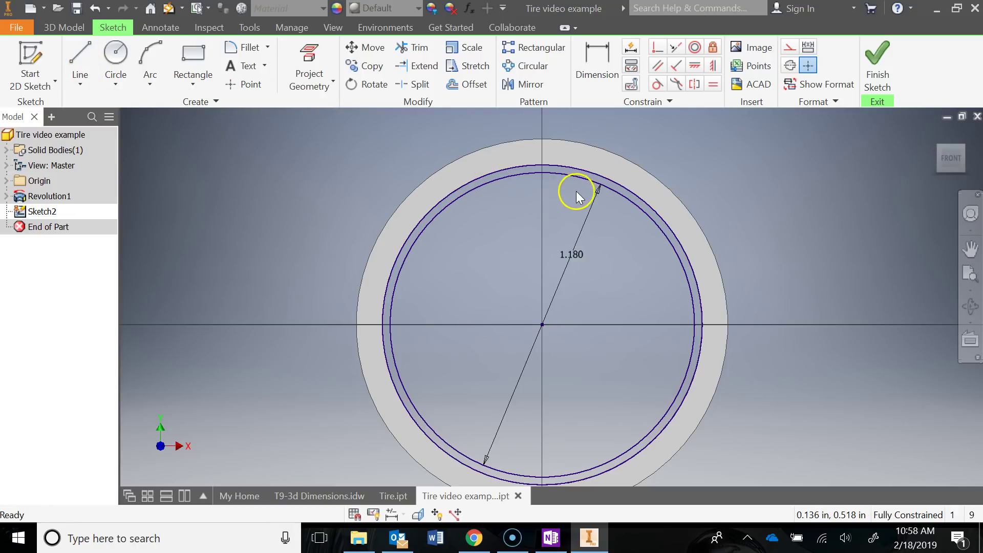
# Draw a short slanted line just right of the vertical axis, from the inner-edge circle to the 1.180 in circle at about (0.052, 0.588) in
pyautogui.scroll(3, 559, 181)
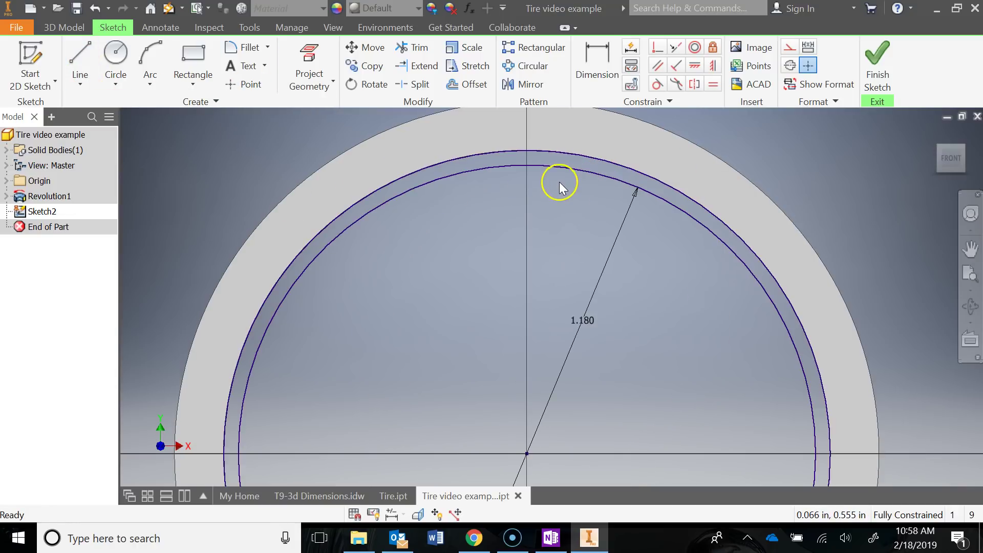
pyautogui.click(81, 67)
pyautogui.scroll(3, 535, 193)
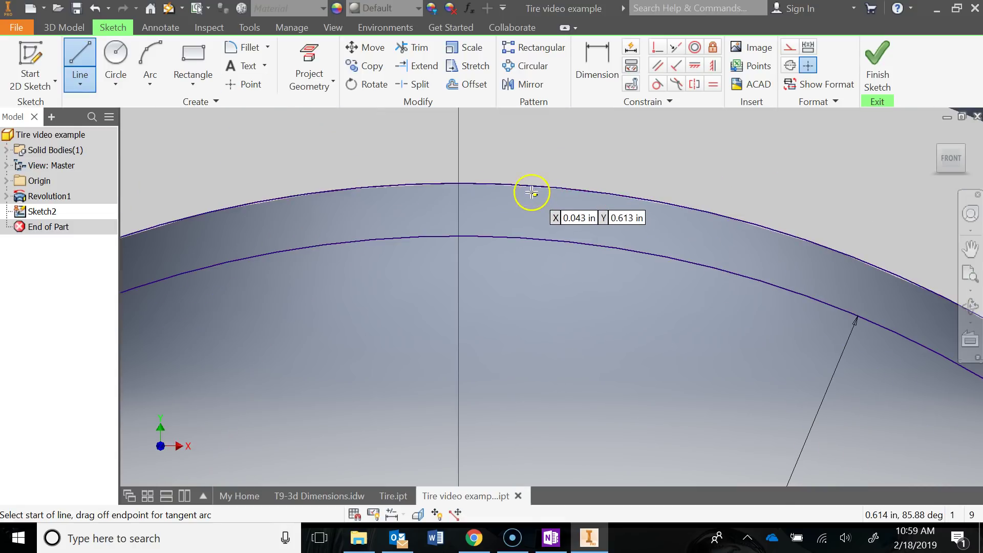
pyautogui.click(566, 189)
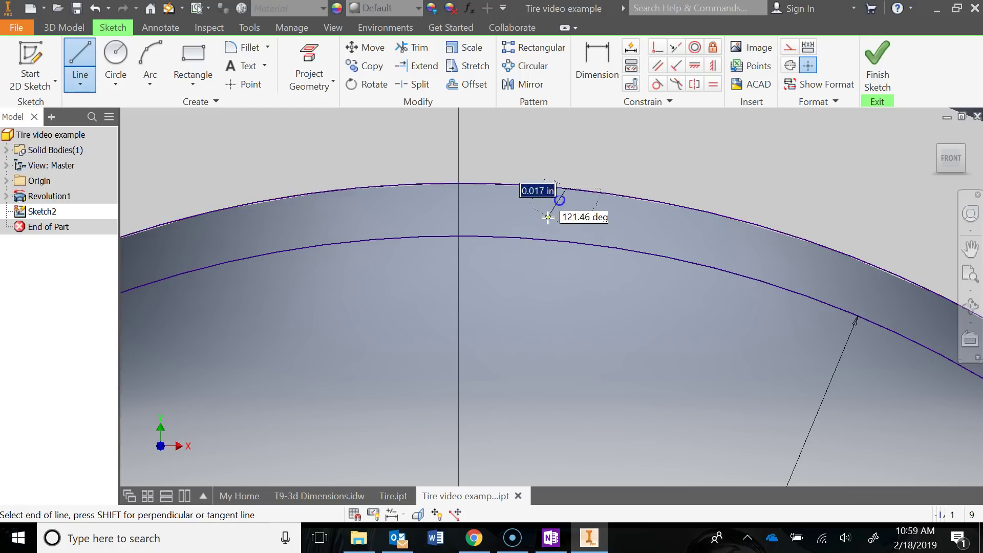
pyautogui.click(551, 240)
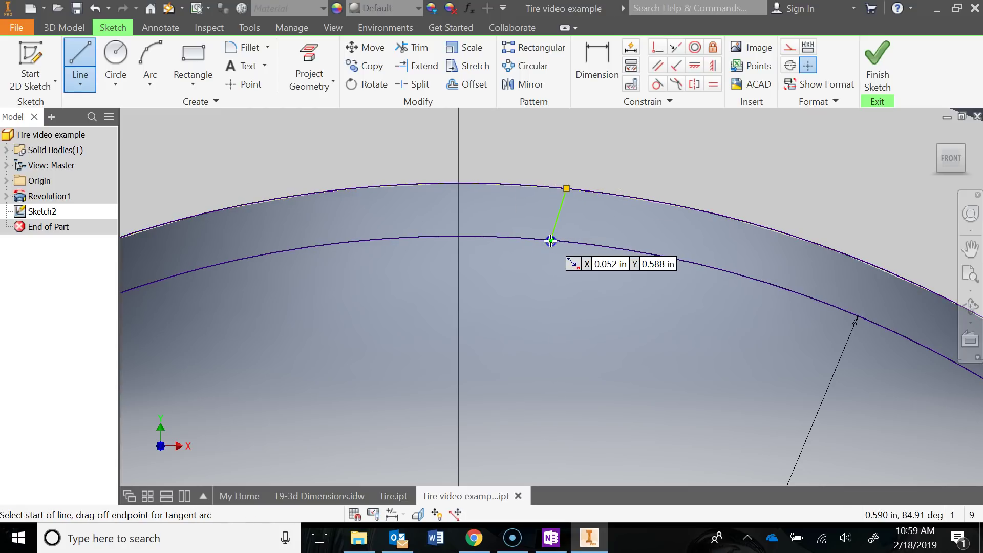
pyautogui.rightClick(551, 240)
pyautogui.click(602, 243)
# Draw a vertical construction line about 0.79 in long from the origin up past the ring's outer edge
pyautogui.scroll(-3, 598, 262)
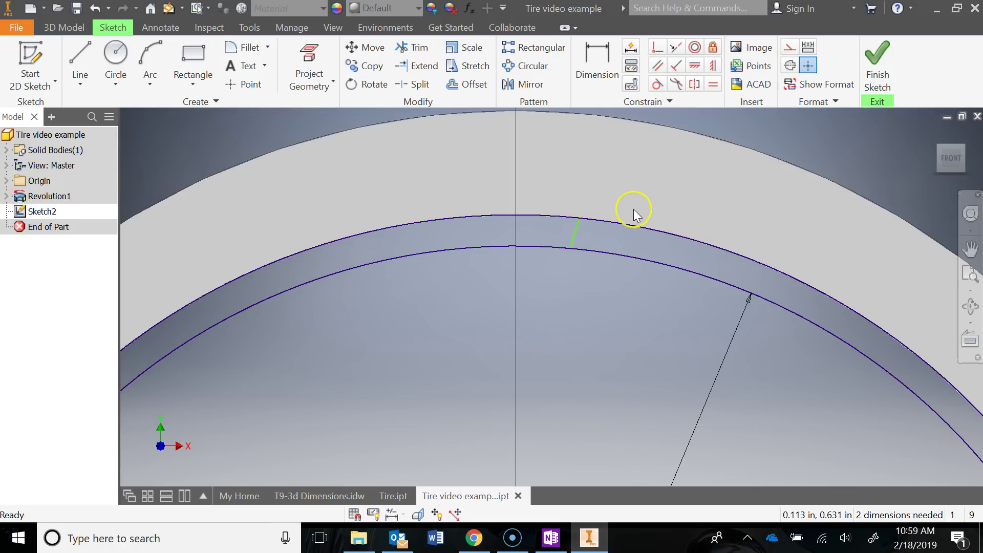
pyautogui.scroll(-4, 632, 205)
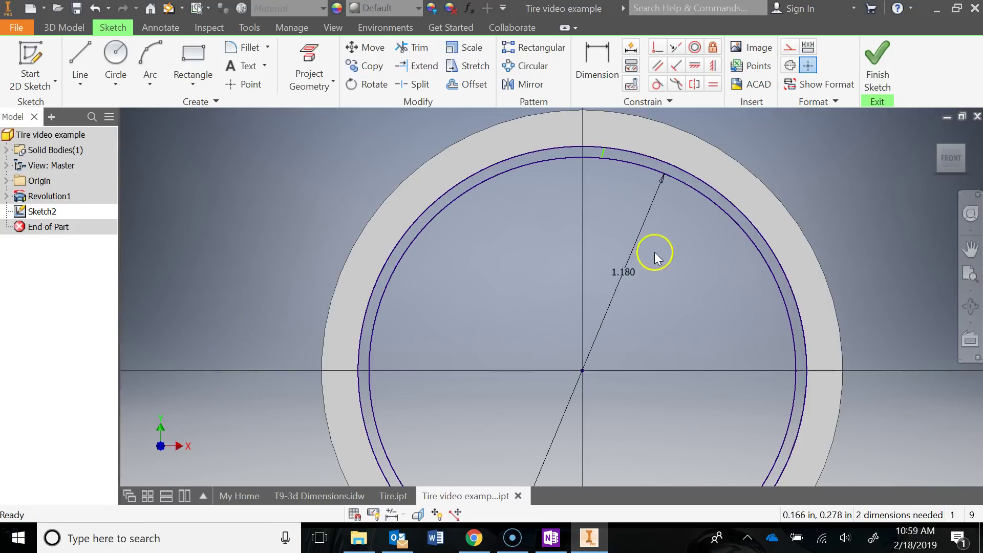
pyautogui.click(80, 57)
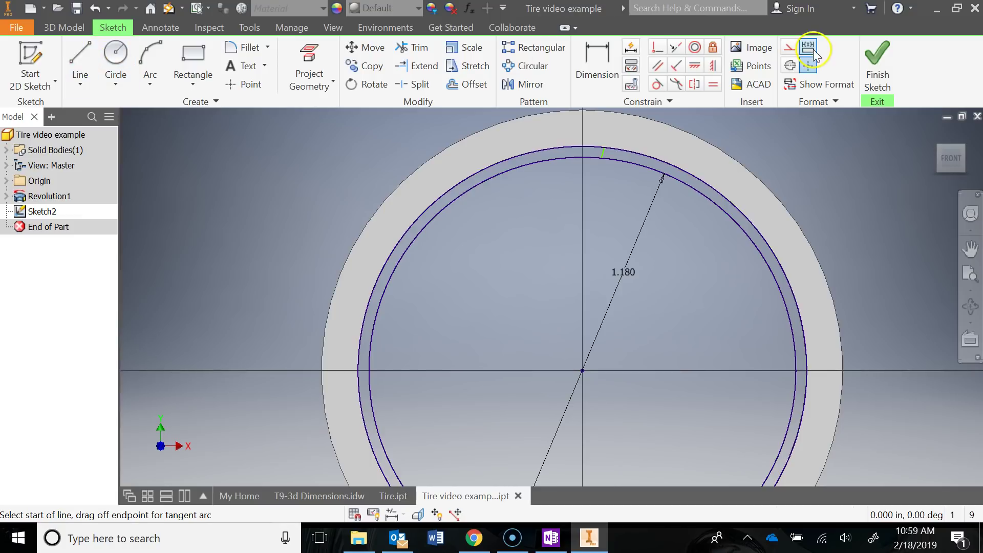
pyautogui.click(789, 47)
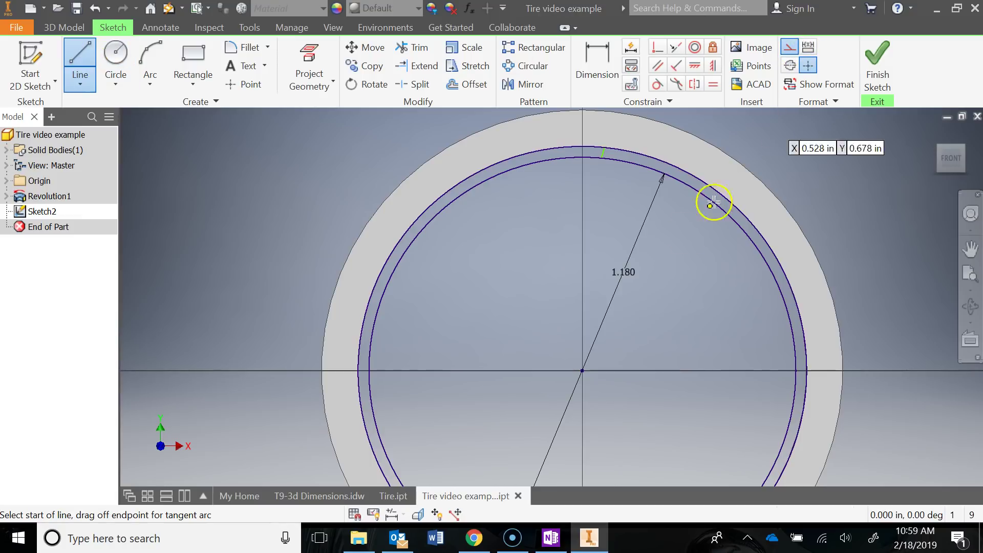
pyautogui.click(583, 368)
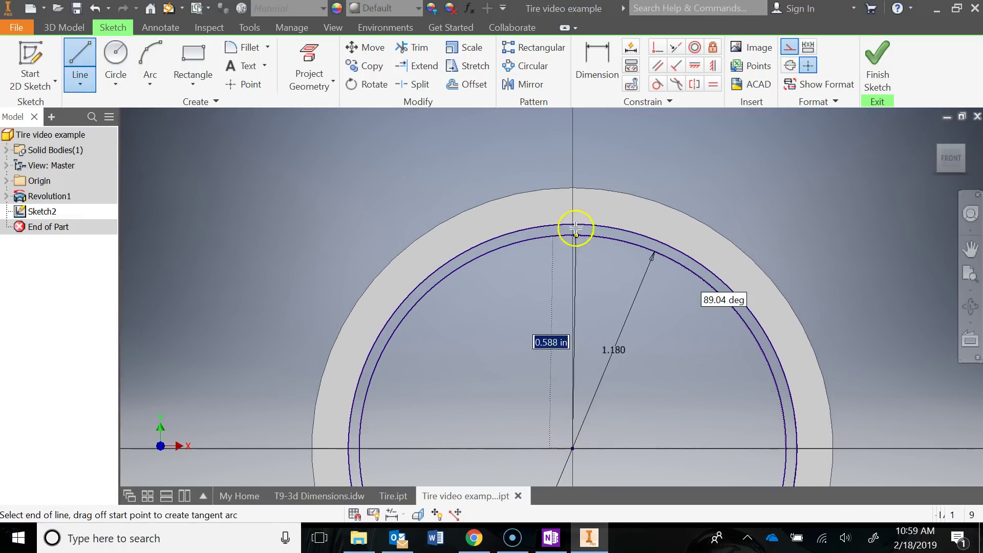
pyautogui.rightClick(572, 161)
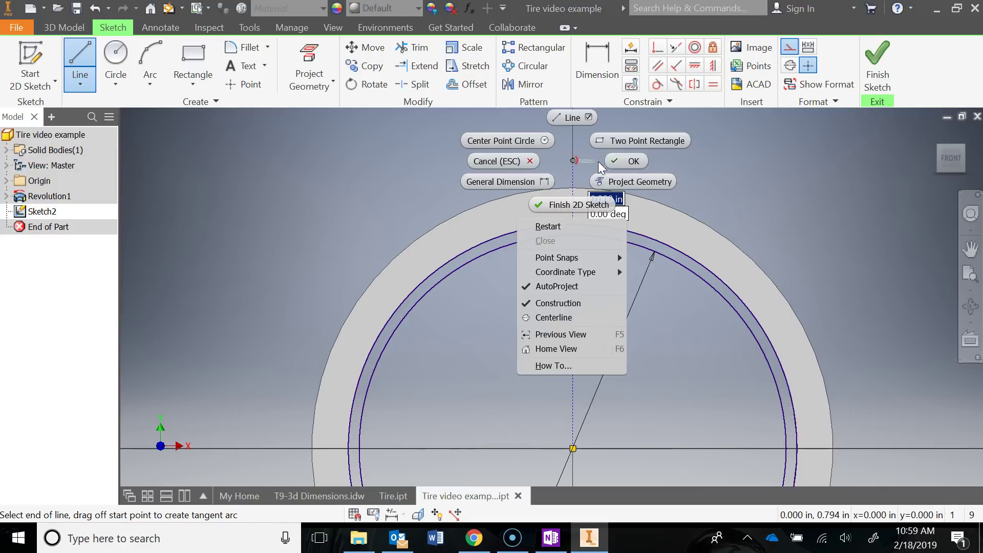
pyautogui.click(625, 161)
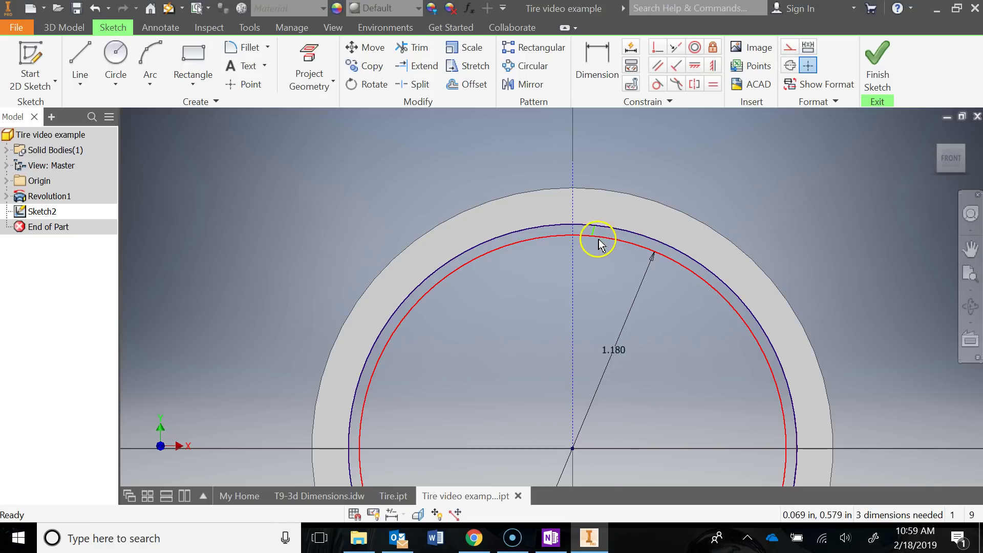
# Mirror the short slanted line across the vertical construction line
pyautogui.scroll(3, 596, 237)
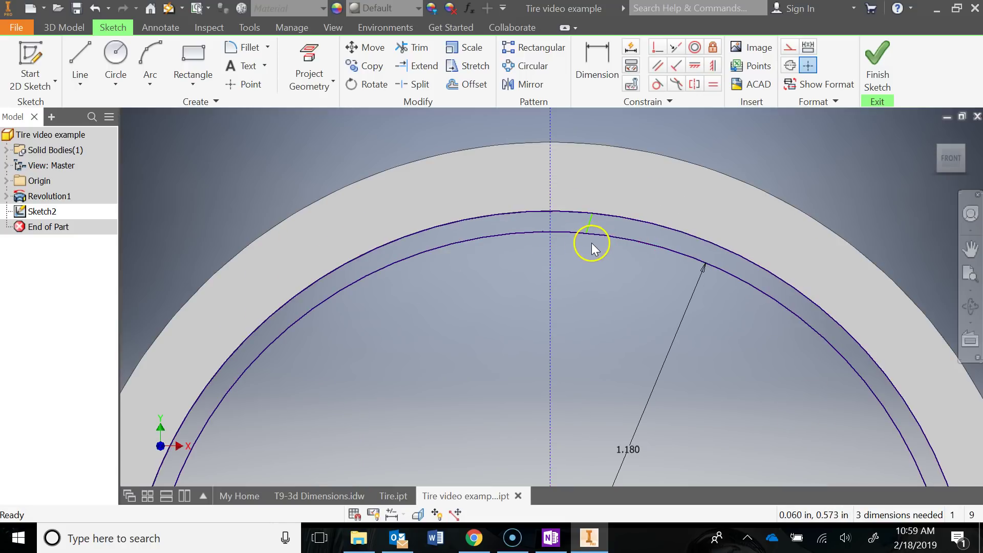
pyautogui.scroll(-3, 589, 198)
pyautogui.scroll(5, 590, 198)
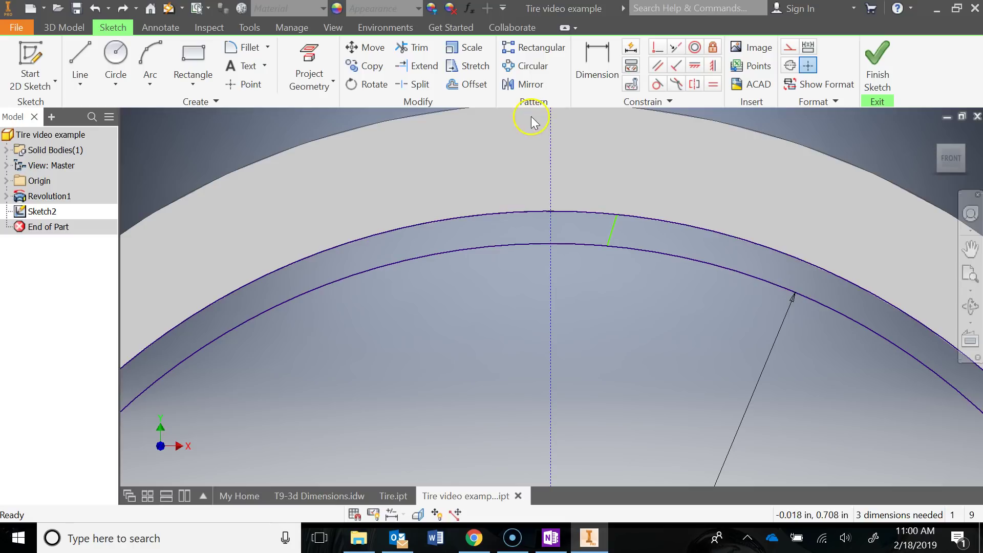
pyautogui.click(527, 87)
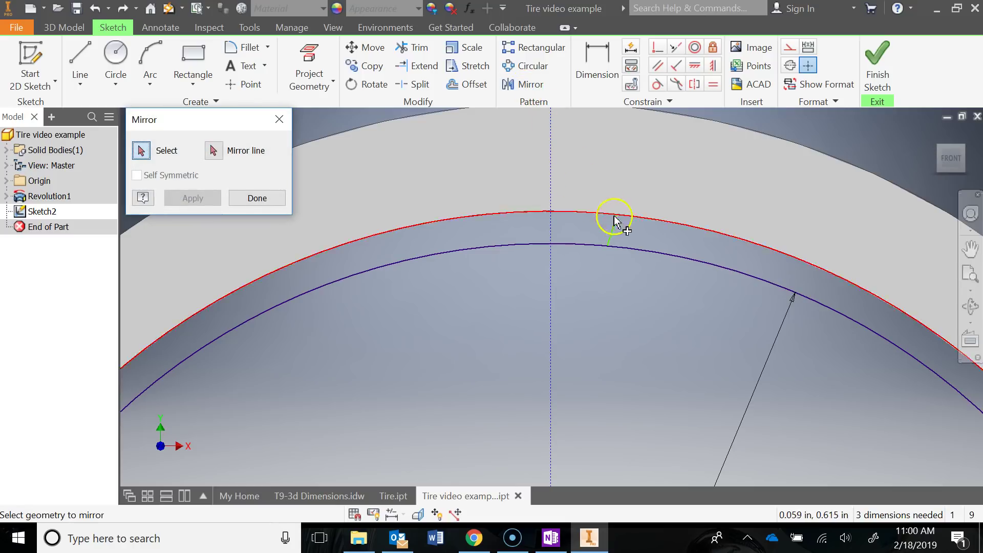
pyautogui.click(616, 232)
pyautogui.click(217, 155)
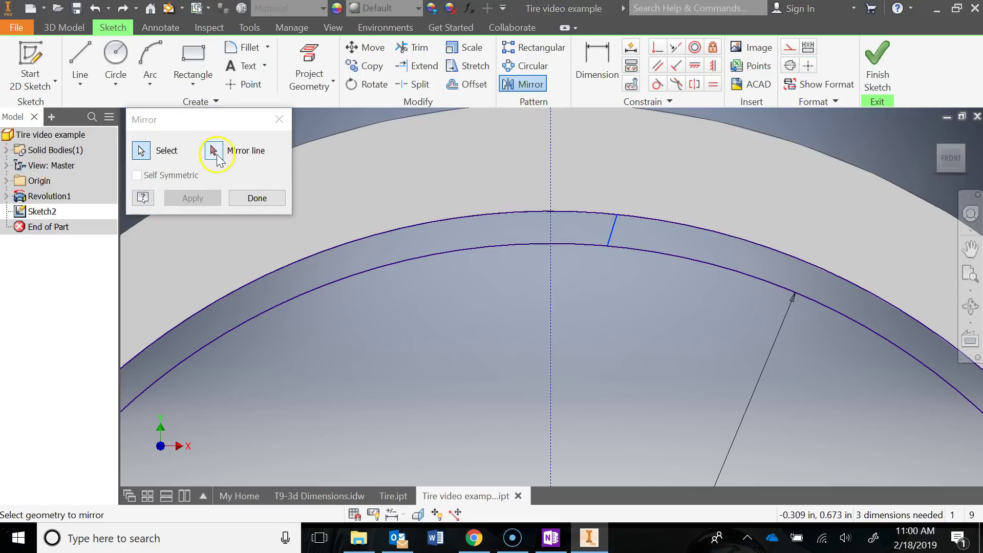
pyautogui.click(552, 285)
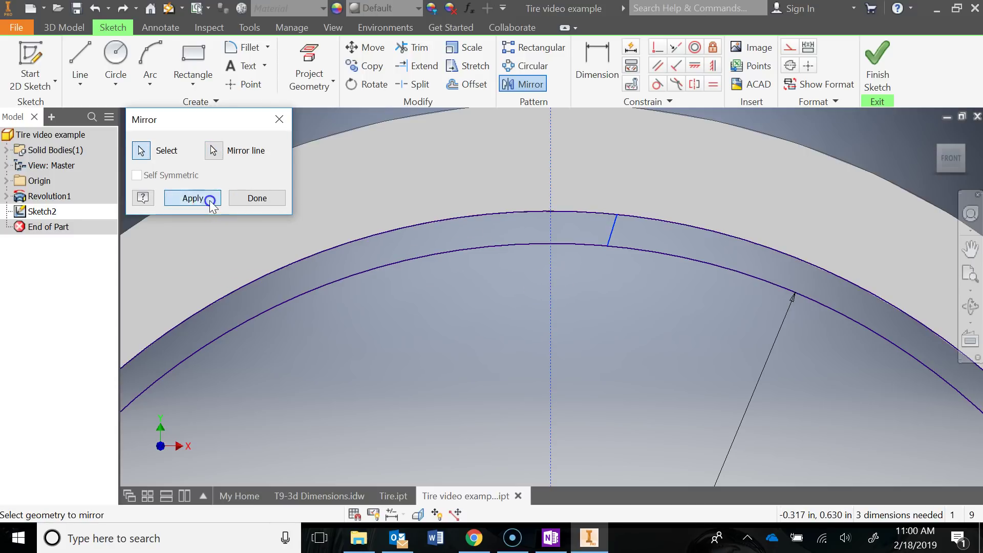
pyautogui.click(211, 204)
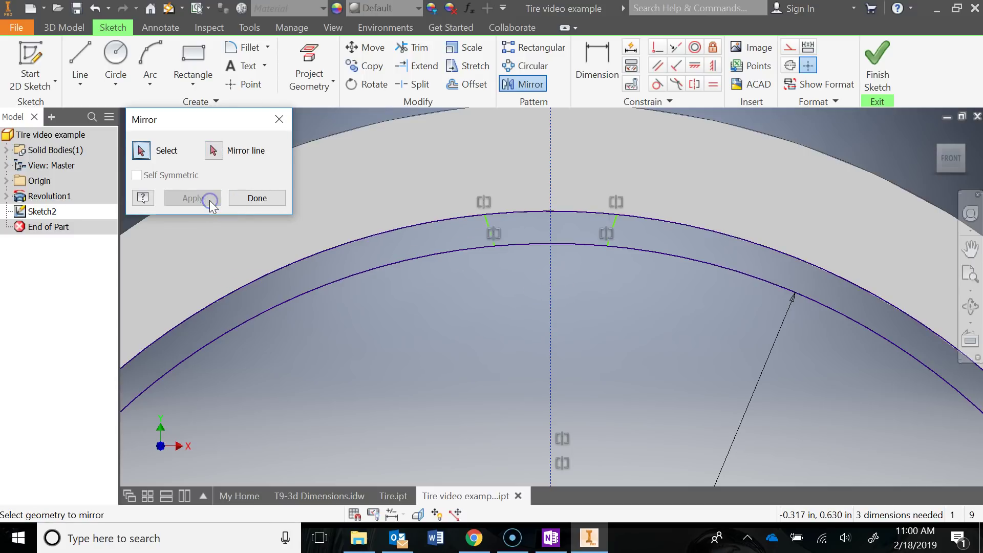
# Finish the mirror operation on the slanted notch line
pyautogui.click(251, 200)
pyautogui.scroll(-2, 641, 279)
pyautogui.moveTo(643, 279); pyautogui.dragTo(580, 256, button='middle')
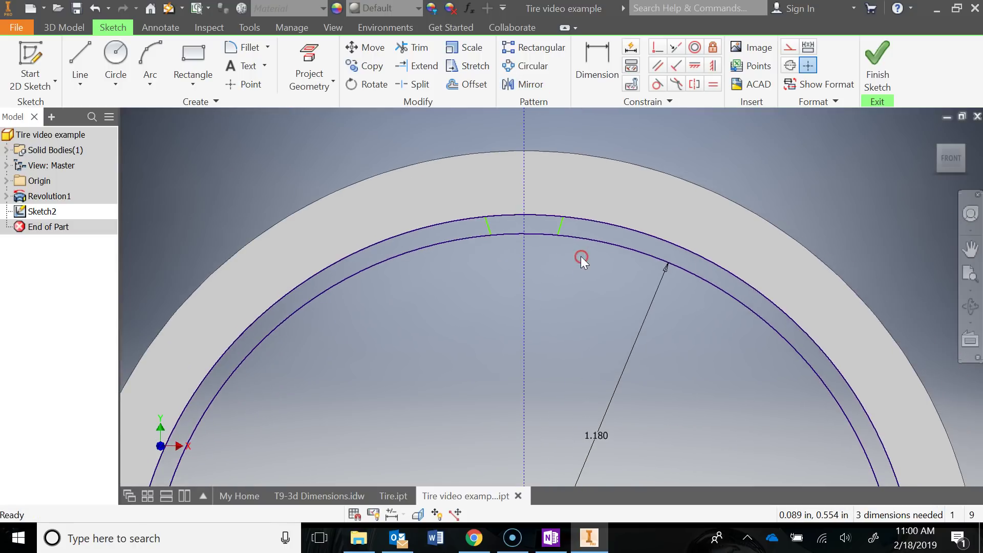
pyautogui.click(603, 57)
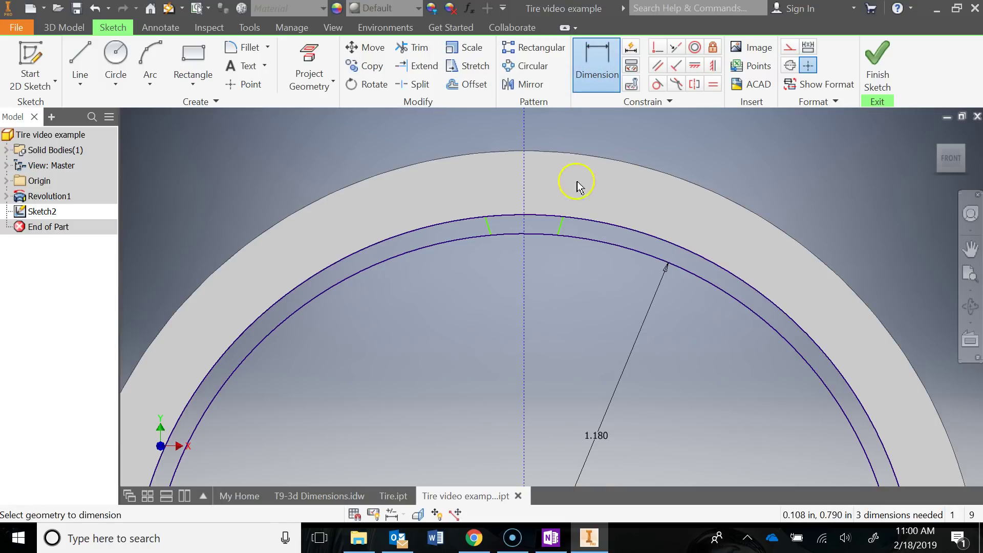
pyautogui.click(525, 222)
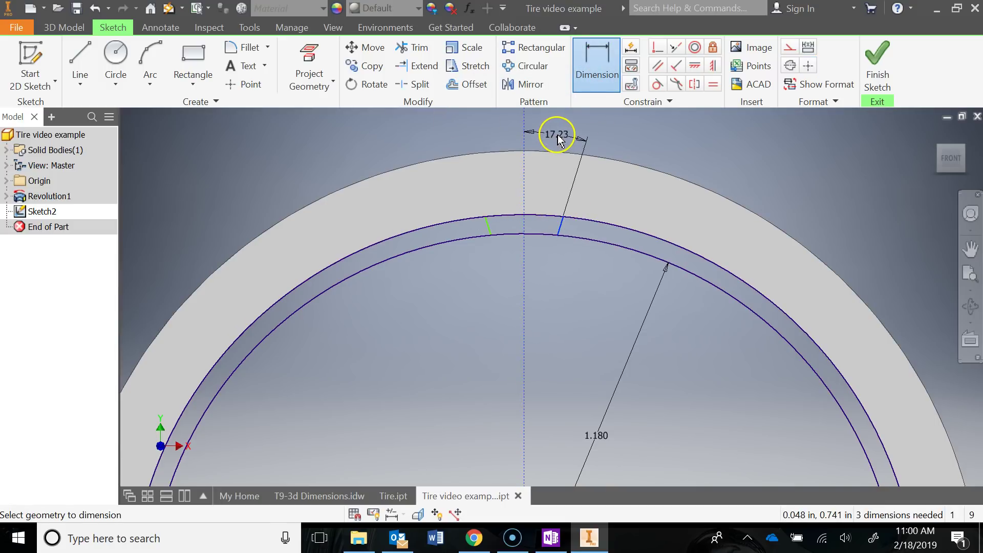
pyautogui.press('Escape')
# Dimension the angle between the right slanted line and the vertical construction line as 4 degrees, half the notch angle in the OneNote drawing
pyautogui.click(593, 87)
pyautogui.click(525, 226)
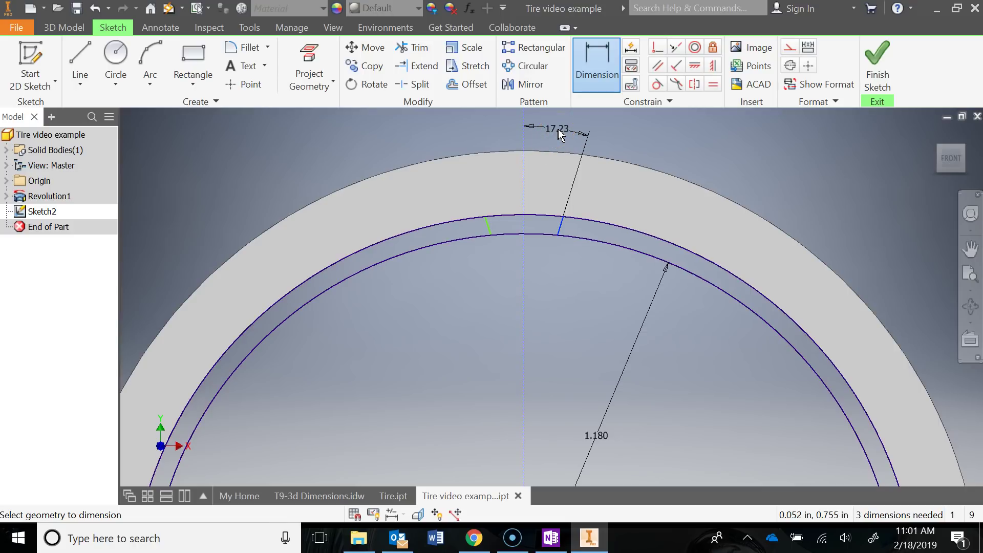
pyautogui.click(558, 129)
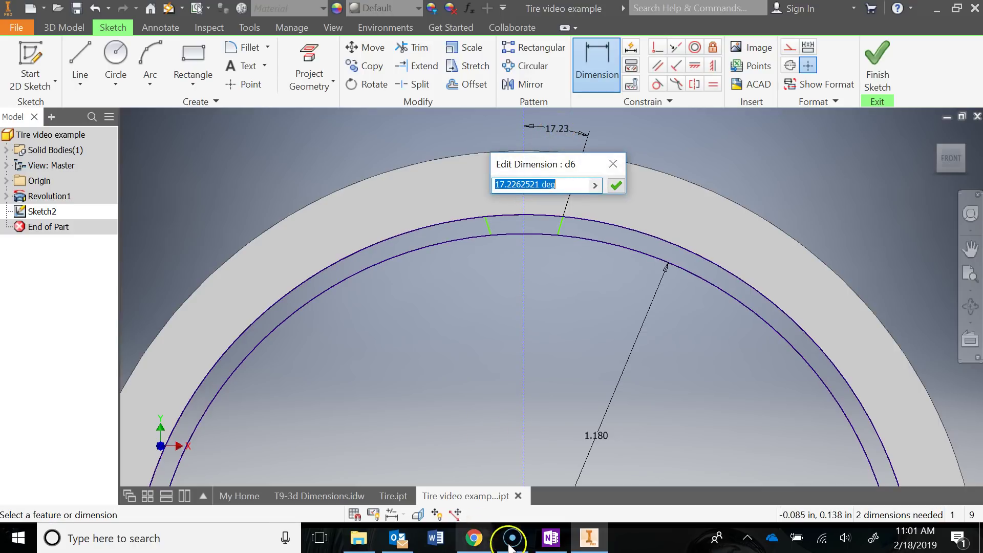
pyautogui.click(550, 537)
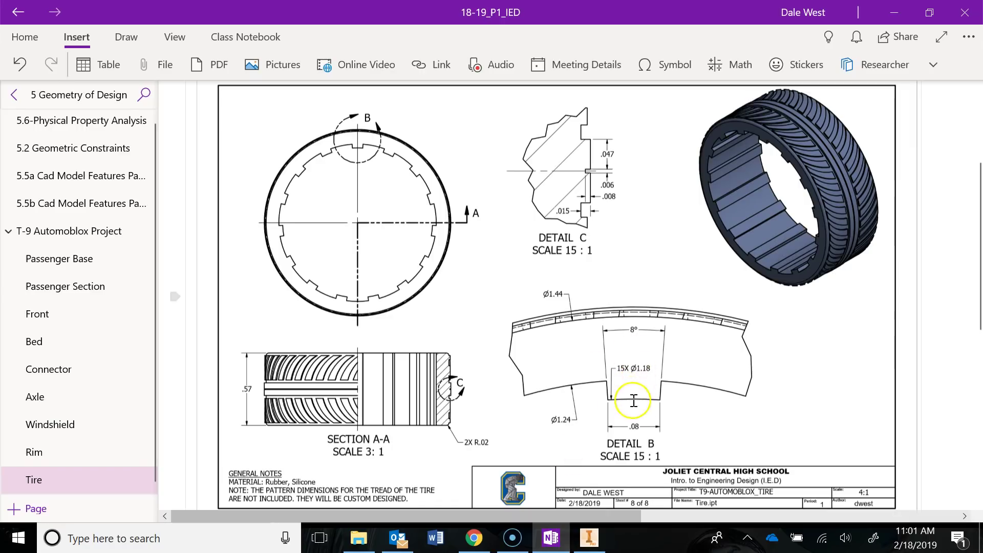
pyautogui.click(589, 538)
pyautogui.write('4')
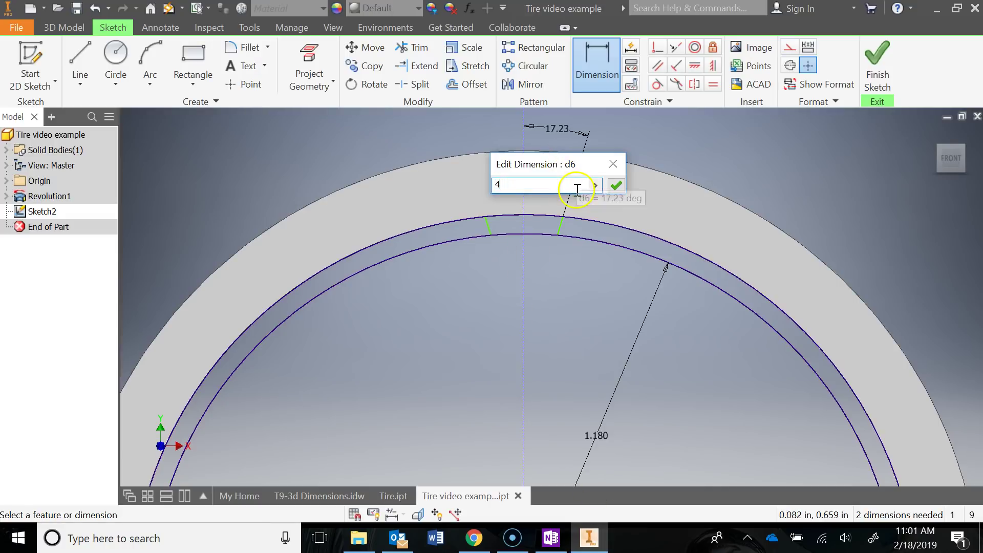
pyautogui.click(615, 185)
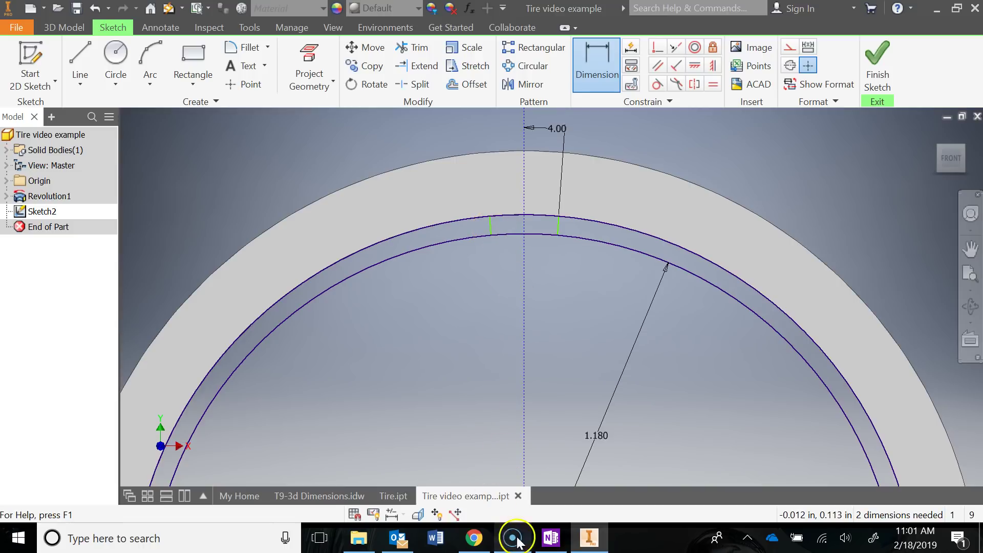
# Check the notch width in the OneNote drawing and dimension the right line's lower endpoint .04 in from the construction line in Inventor
pyautogui.click(551, 538)
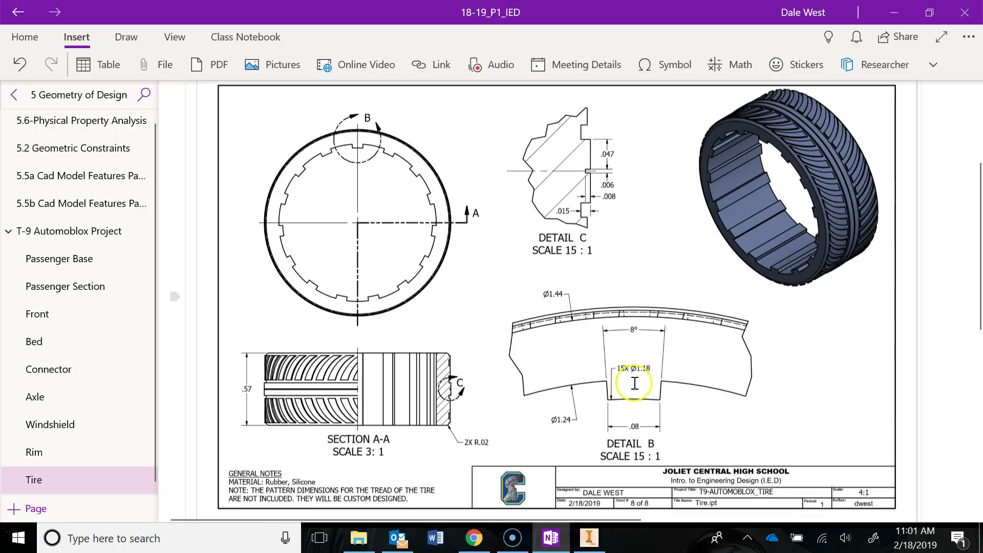
pyautogui.click(588, 537)
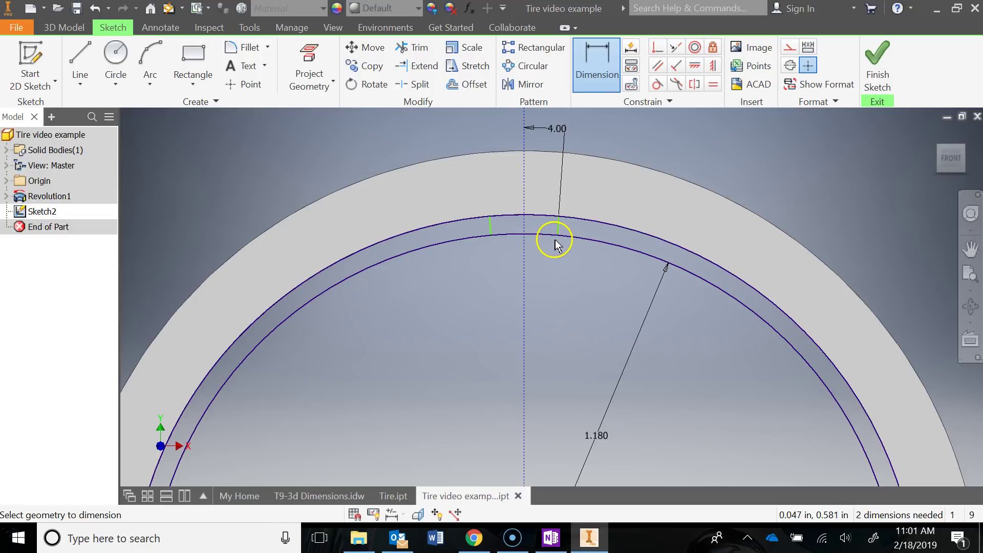
pyautogui.scroll(-2, 557, 245)
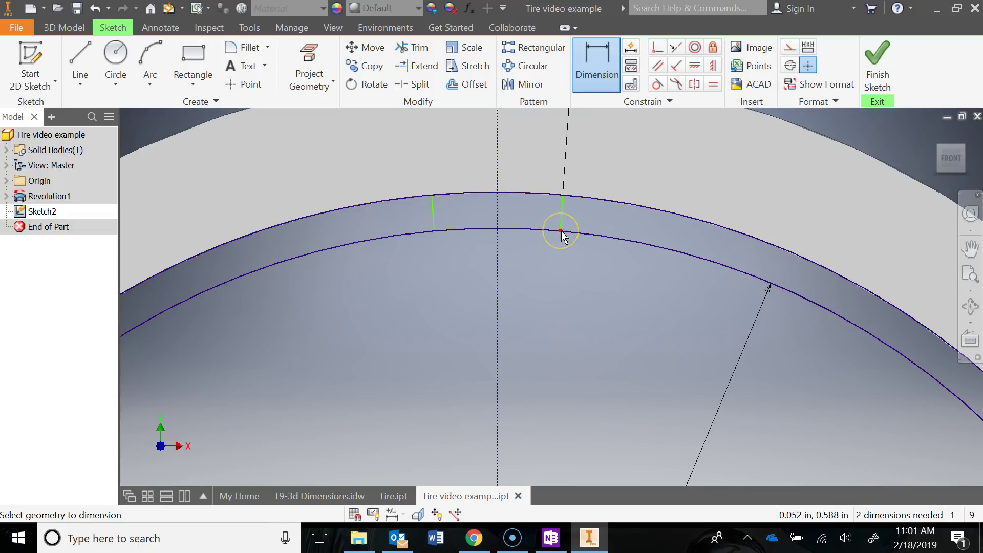
pyautogui.click(562, 233)
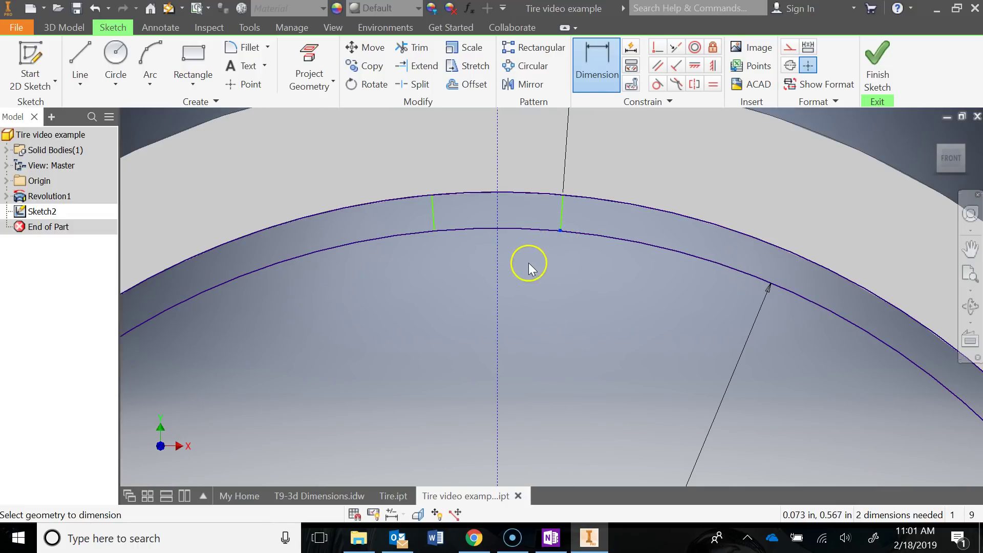
pyautogui.click(497, 248)
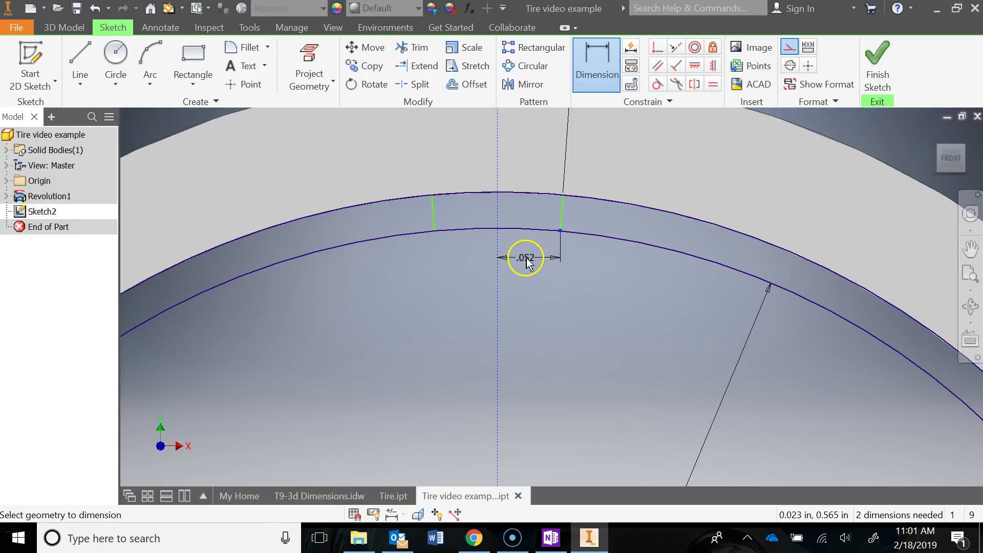
pyautogui.click(528, 260)
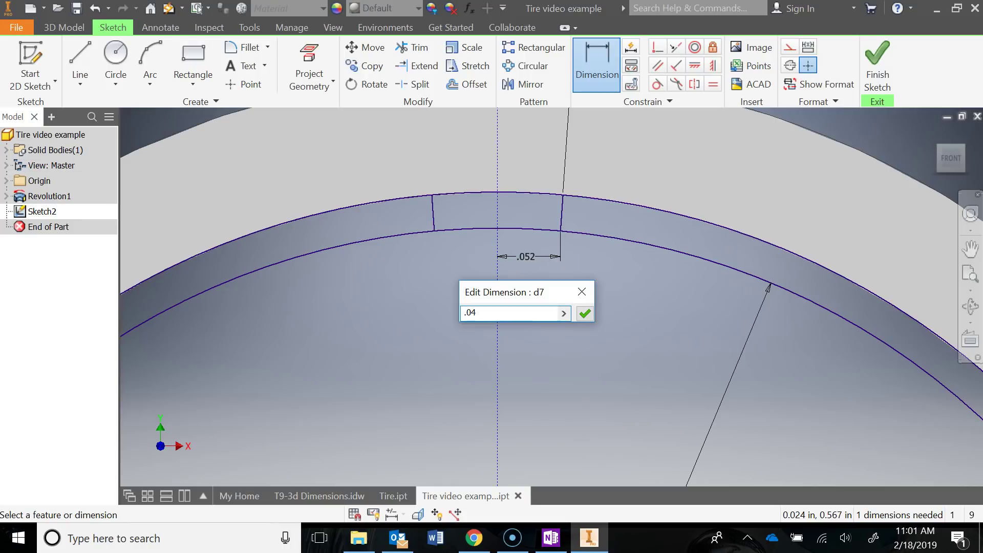
pyautogui.press('Return')
# Trim the 1.180 in circle and the inner-edge circle outside the two slanted lines, leaving the closed notch profile, and finish the sketch
pyautogui.scroll(-2, 543, 284)
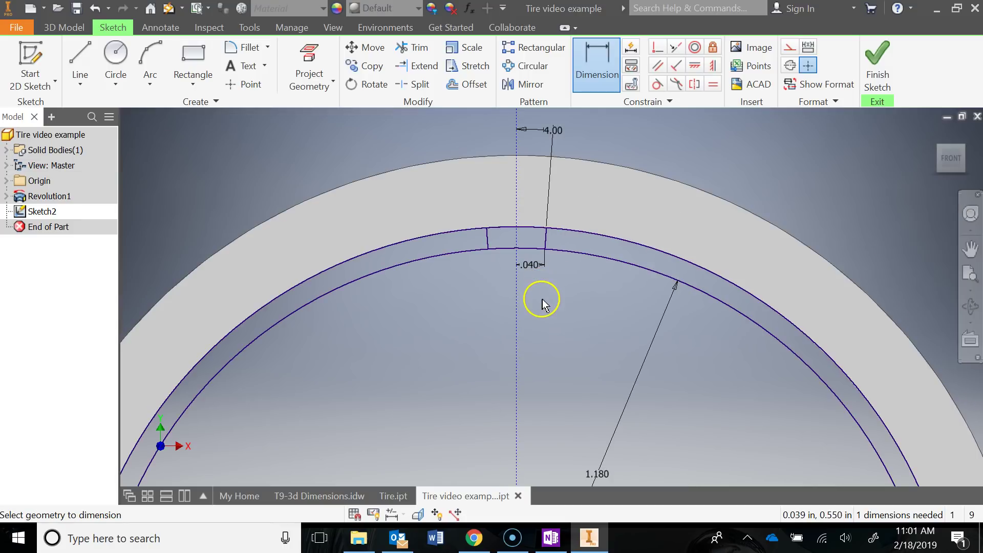
pyautogui.moveTo(553, 279); pyautogui.dragTo(558, 257, button='middle')
pyautogui.scroll(-2, 558, 257)
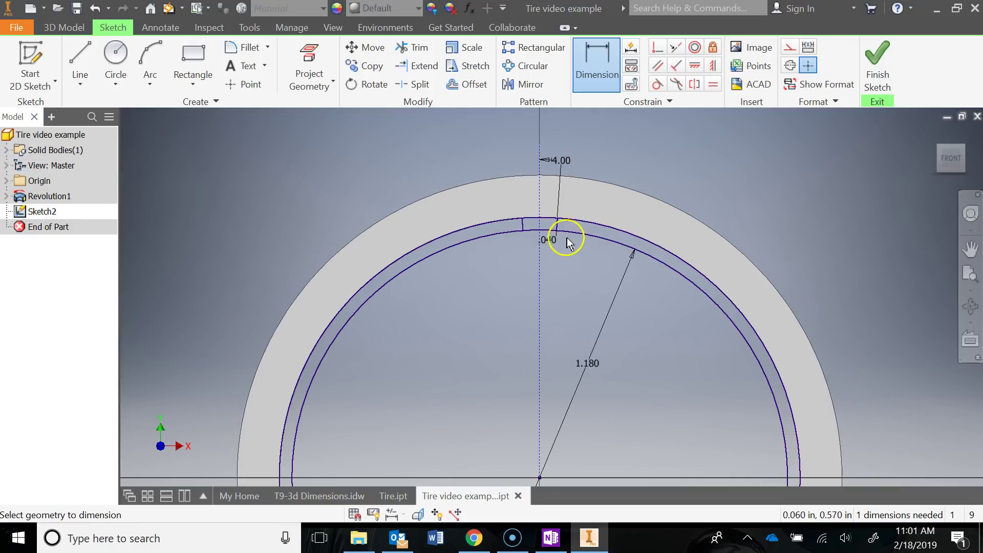
pyautogui.click(417, 51)
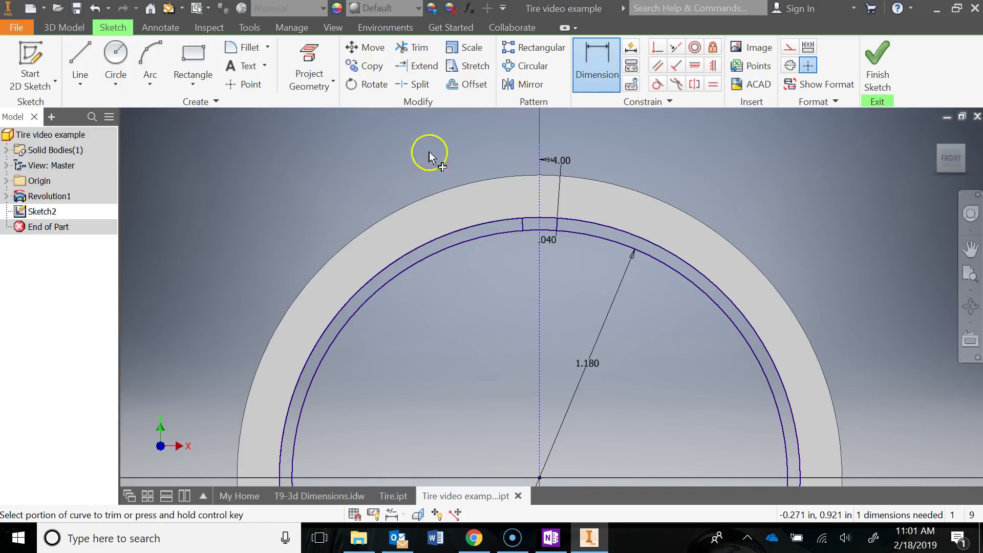
pyautogui.click(472, 240)
pyautogui.click(474, 229)
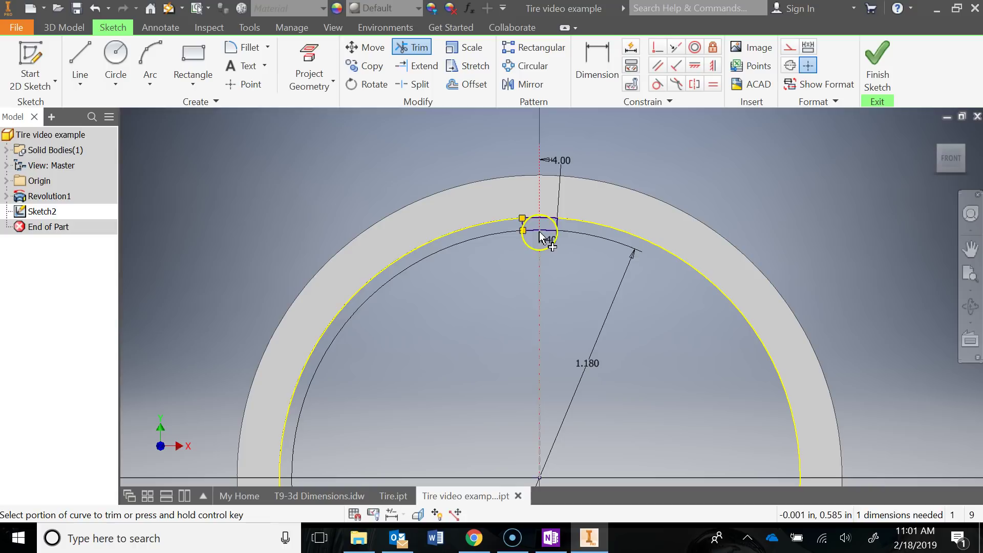
pyautogui.scroll(5, 547, 233)
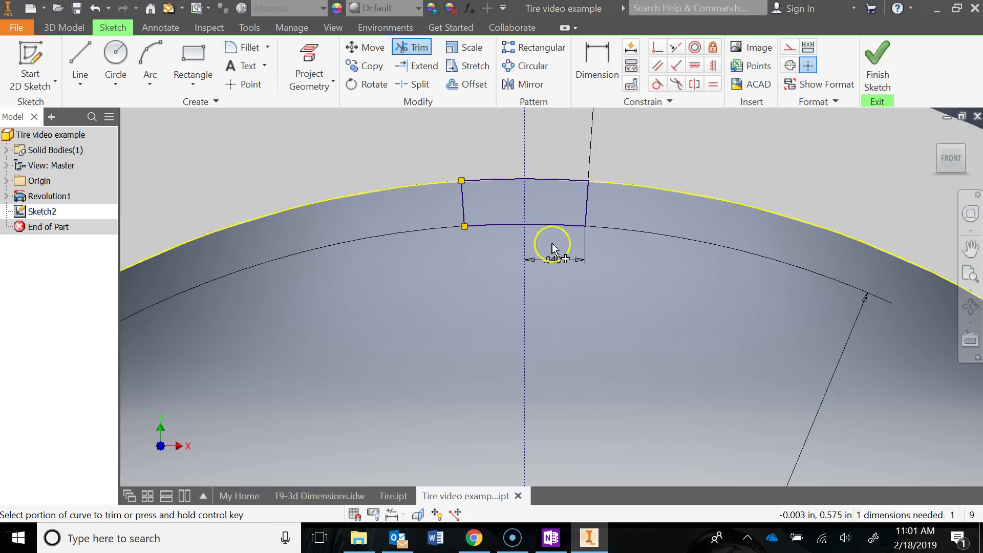
pyautogui.scroll(-4, 584, 265)
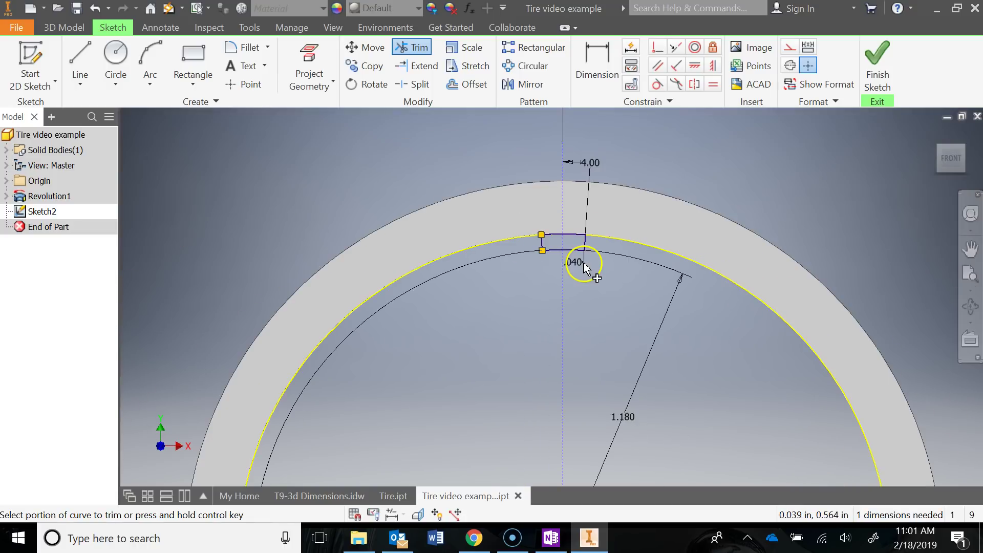
pyautogui.click(871, 57)
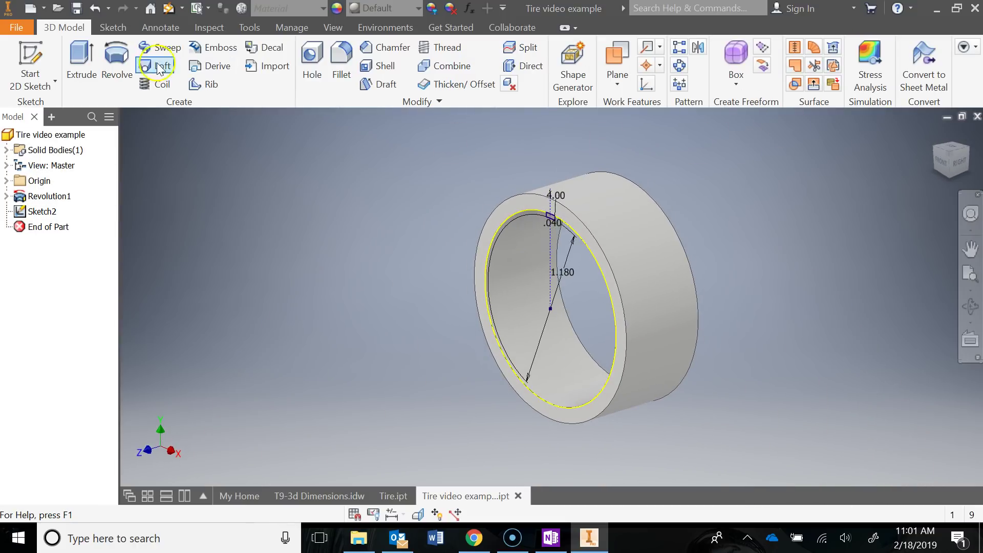
# Extrude the notch profile .57 in through the ring's width in Direction 2, joined to the body
pyautogui.click(82, 62)
pyautogui.scroll(4, 546, 228)
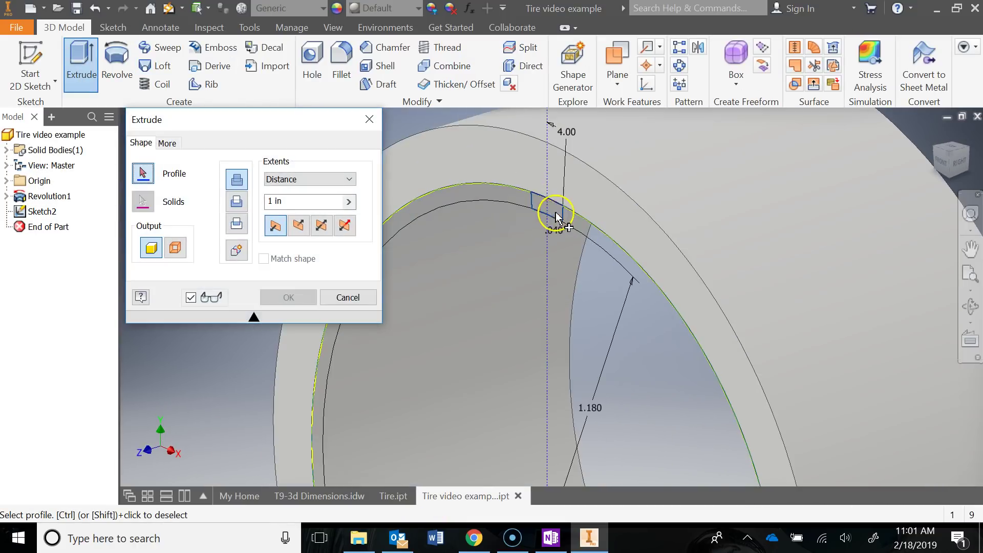
pyautogui.click(554, 213)
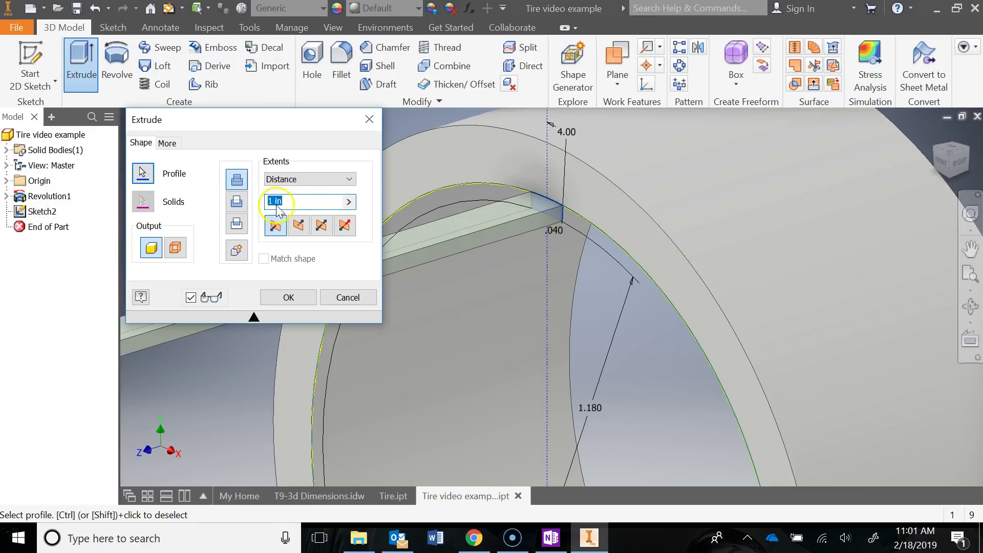
pyautogui.click(298, 225)
pyautogui.click(303, 201)
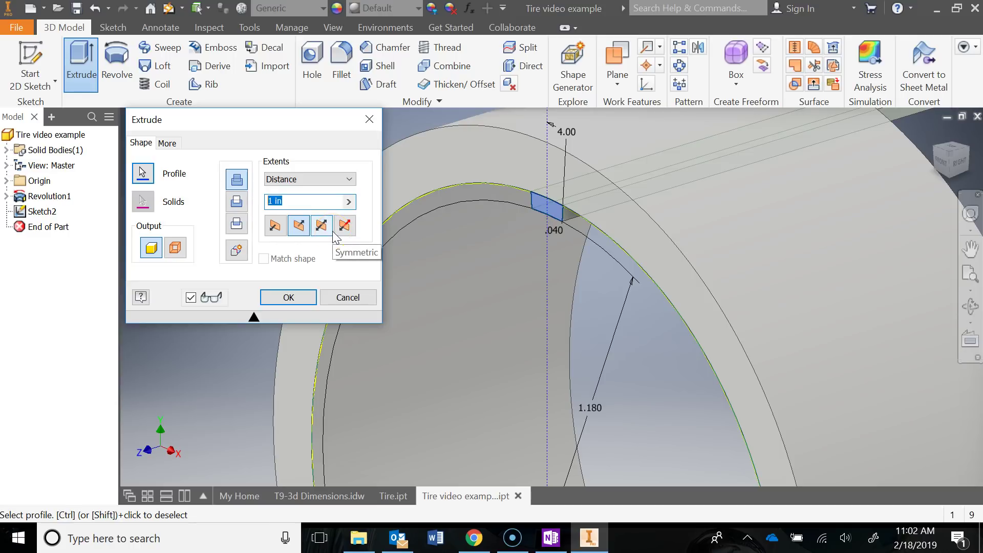
pyautogui.scroll(-3, 651, 217)
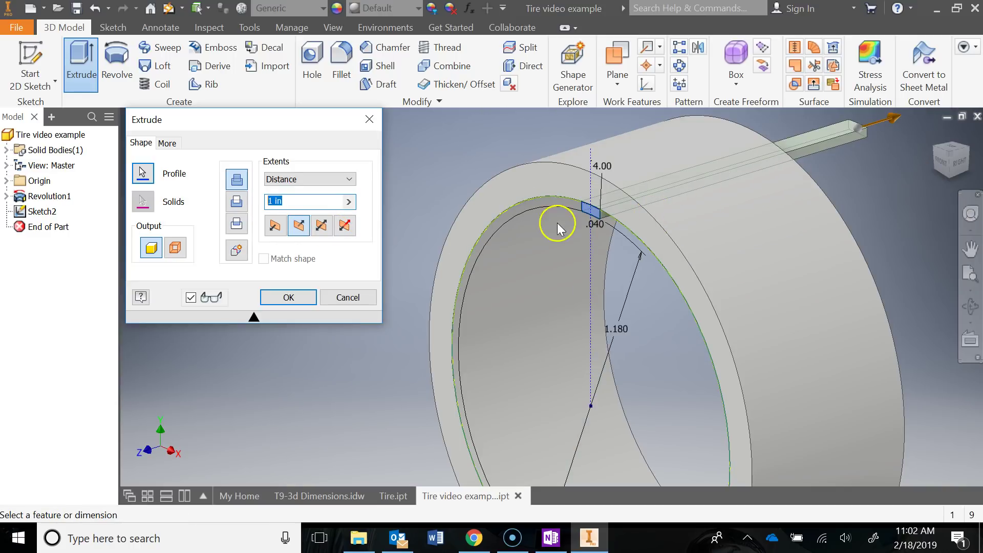
pyautogui.click(291, 230)
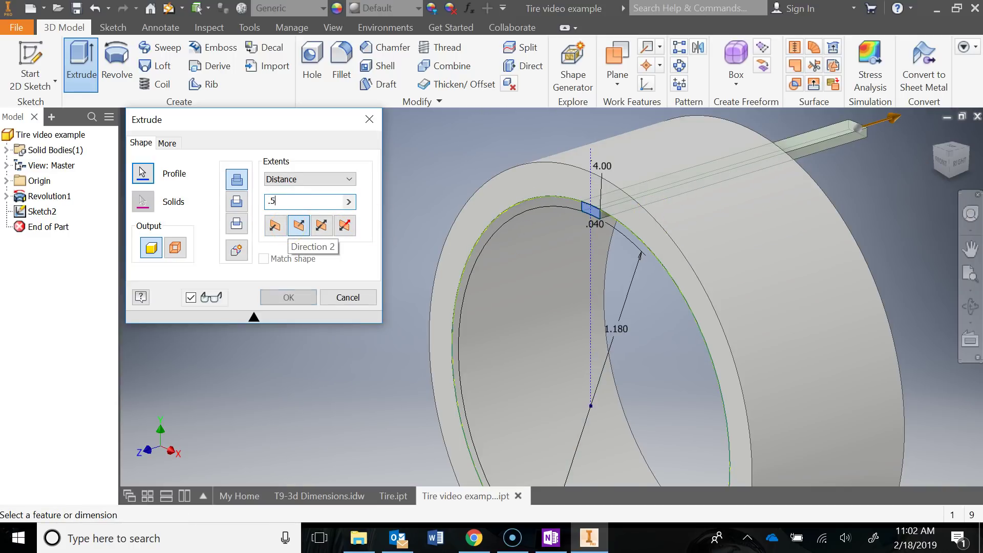
pyautogui.write('7')
pyautogui.click(276, 296)
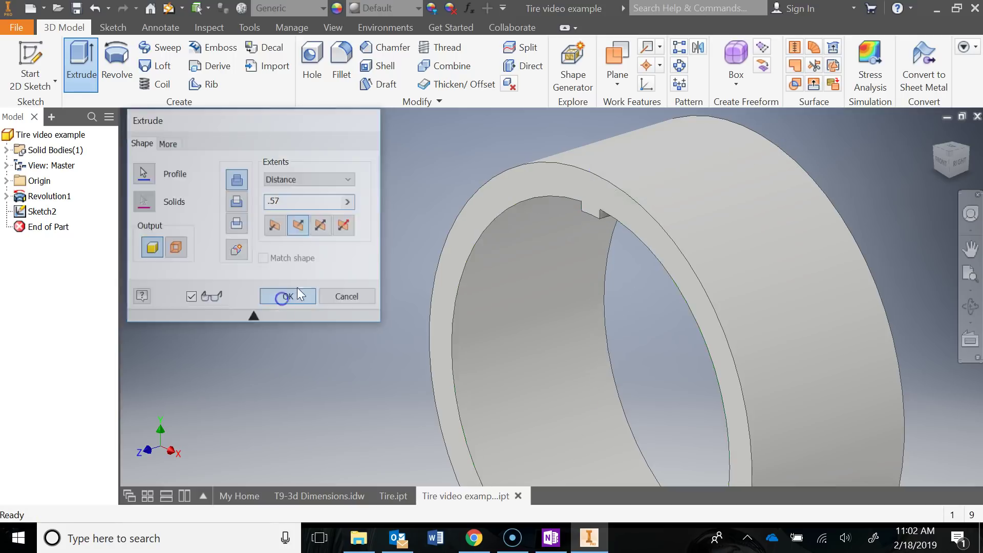
# Pattern the extruded notch circularly around the ring's axis, 15 occurrences over 360 deg, checking the count in the OneNote drawing before returning to Inventor
pyautogui.scroll(-3, 352, 306)
pyautogui.moveTo(354, 291); pyautogui.dragTo(340, 217, button='middle')
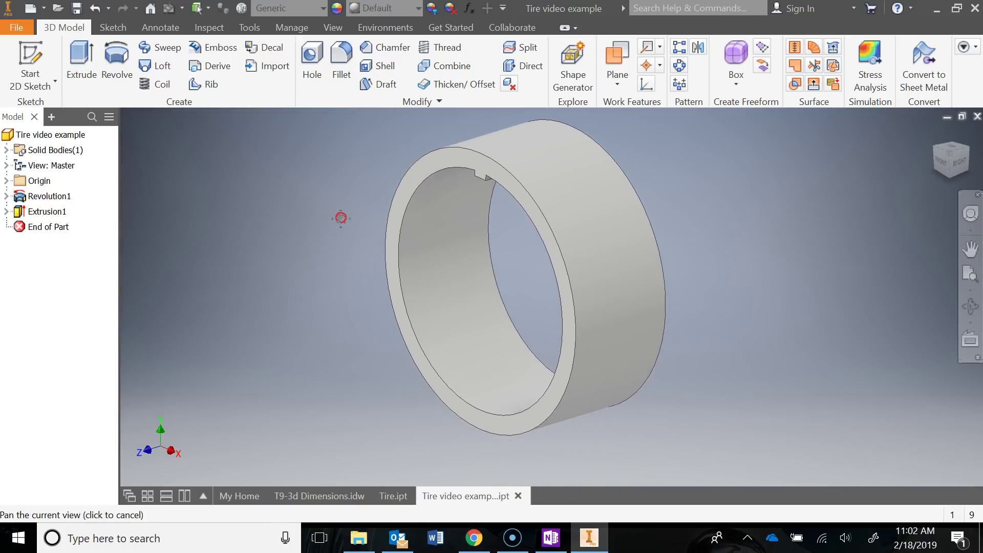
pyautogui.click(680, 68)
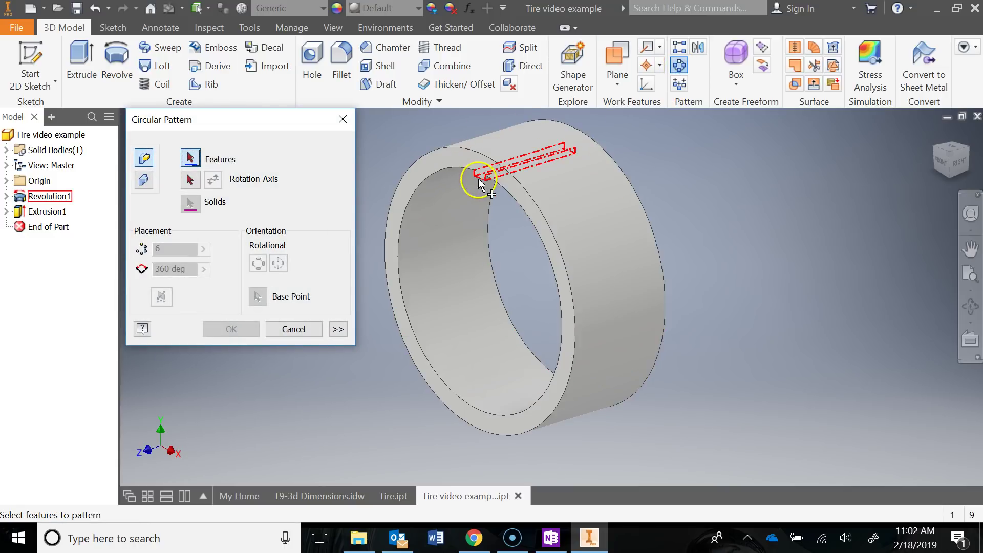
pyautogui.click(484, 182)
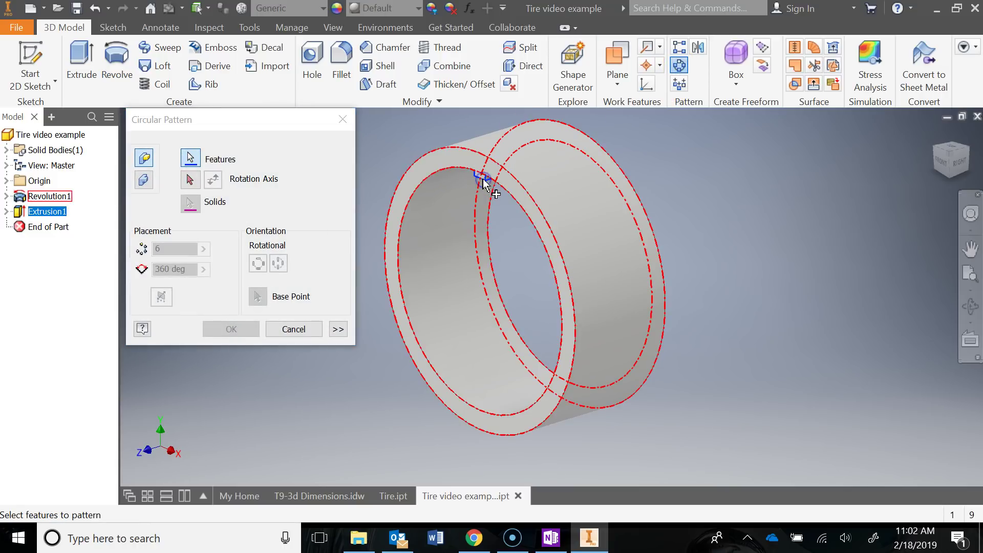
pyautogui.click(190, 181)
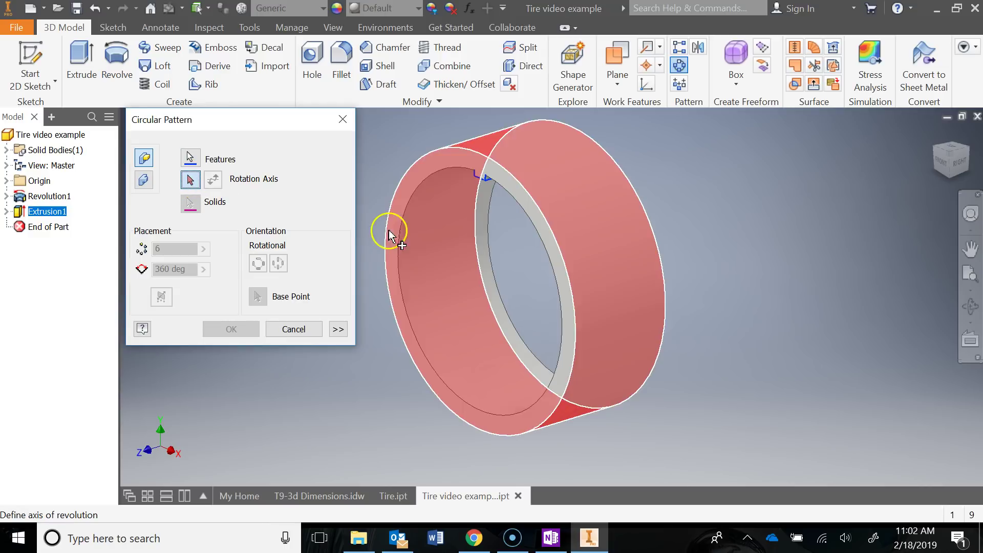
pyautogui.click(429, 258)
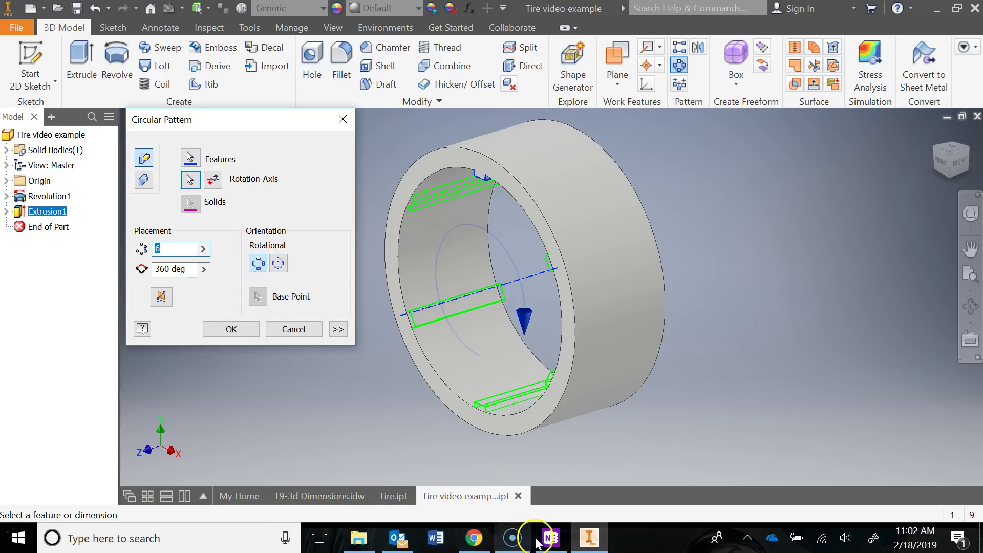
pyautogui.click(550, 538)
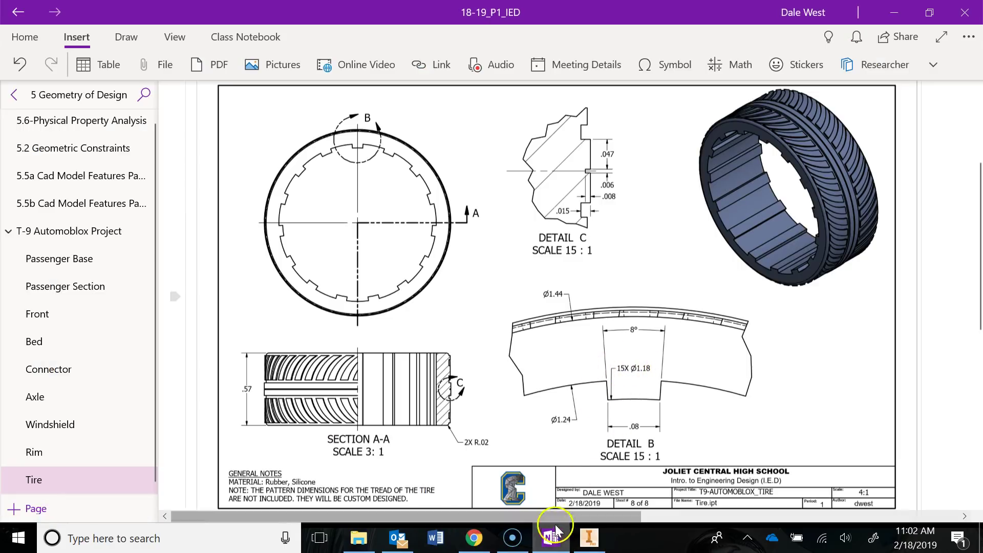
pyautogui.click(588, 537)
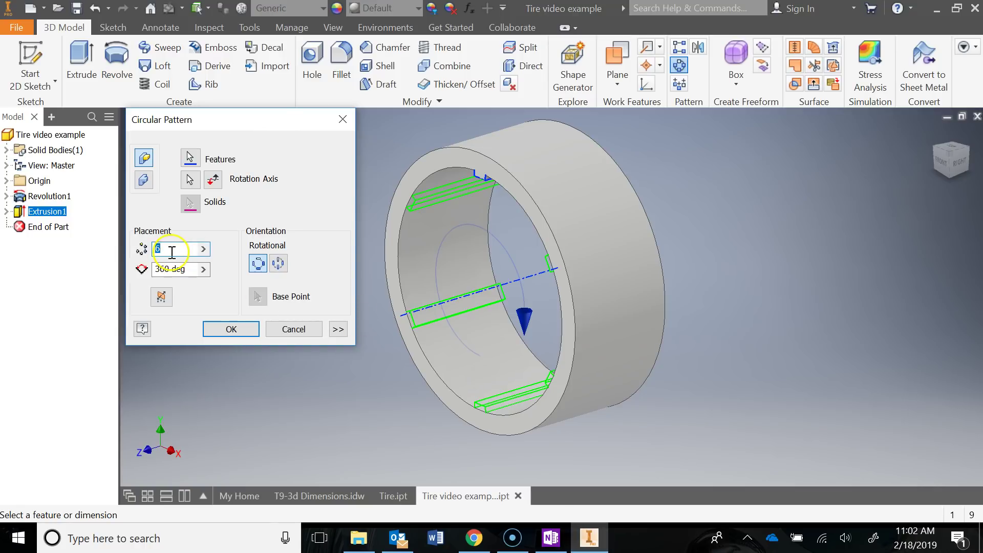
pyautogui.write('15')
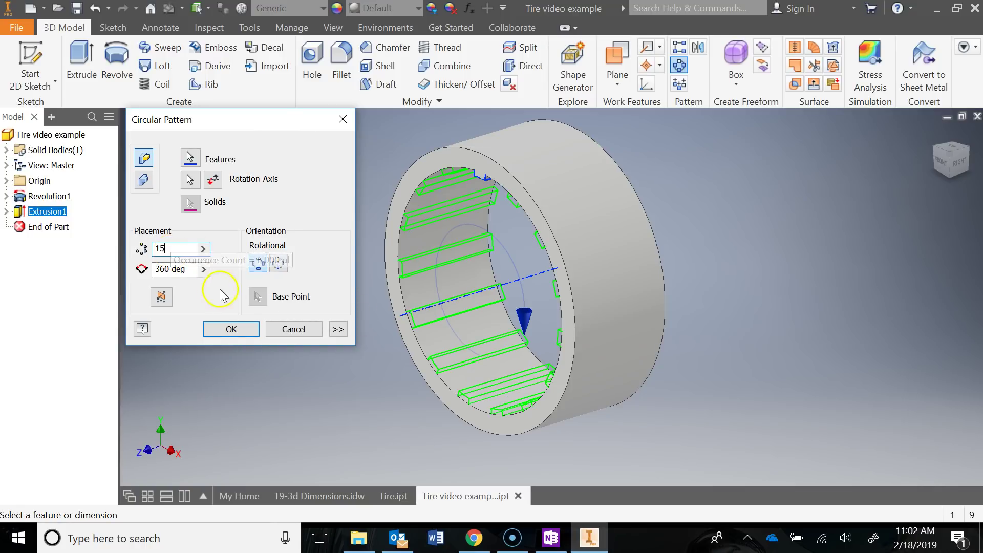
pyautogui.click(233, 330)
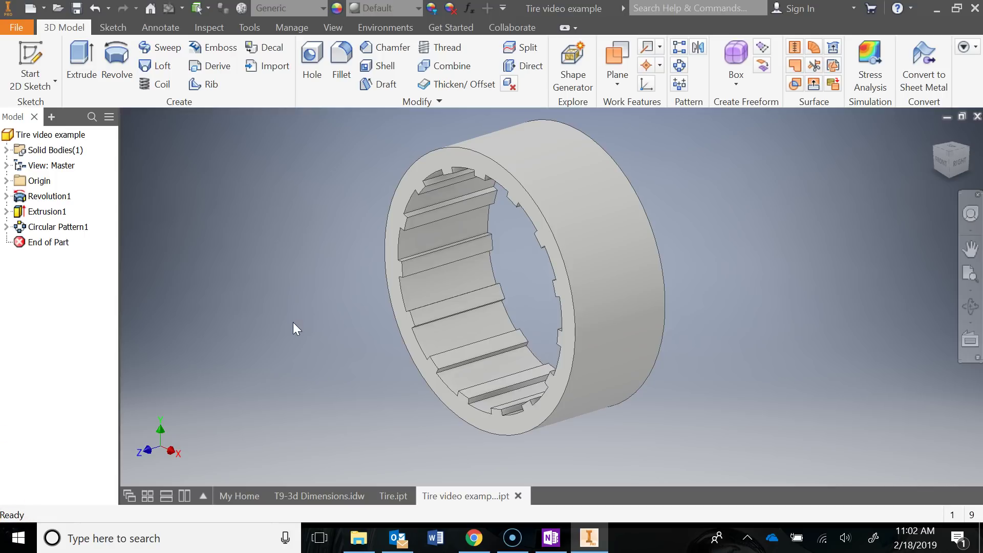
# Check the corner radius in the OneNote drawing, and fillet the ring's two outer circular edges with a .02 in radius in Inventor
pyautogui.click(549, 540)
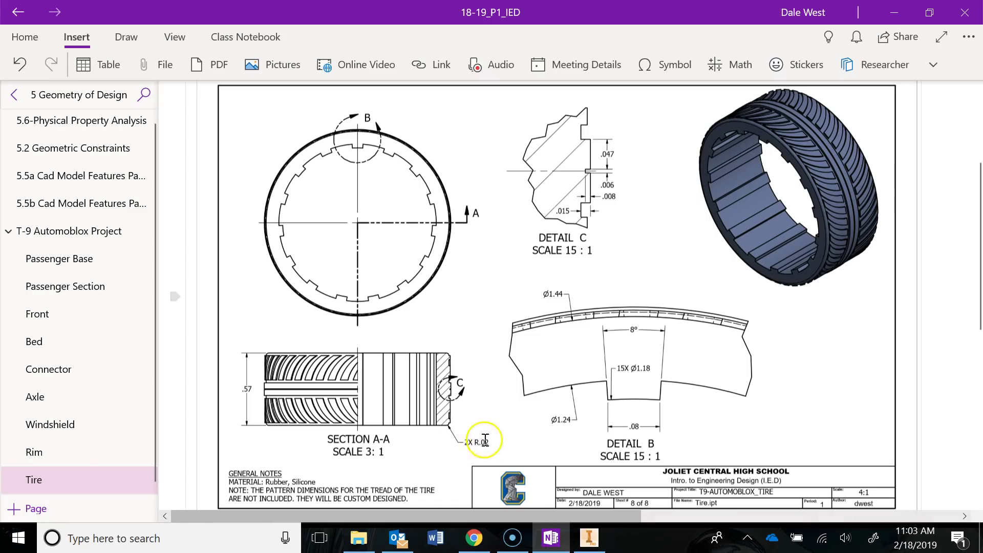
pyautogui.click(589, 537)
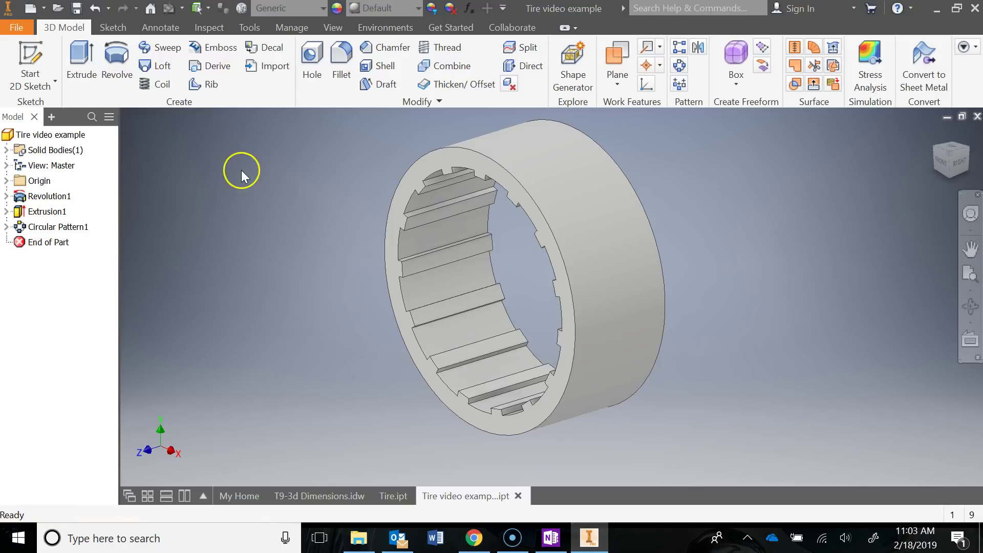
pyautogui.click(342, 56)
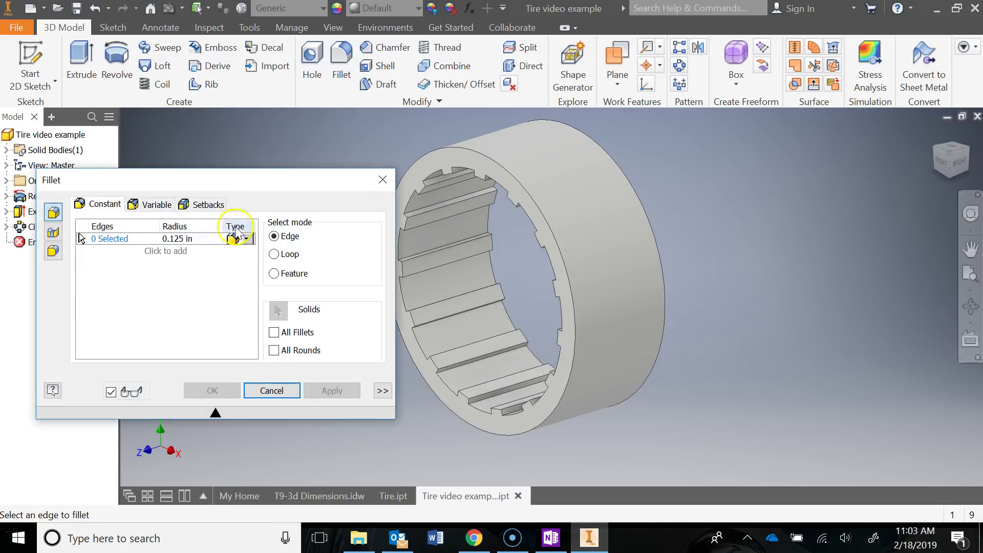
pyautogui.click(198, 239)
pyautogui.write('.02')
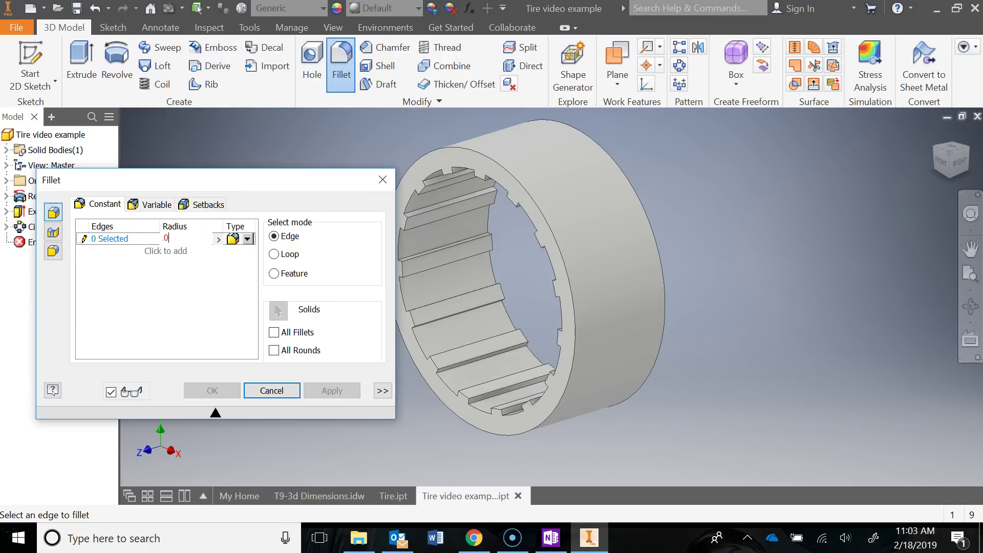
pyautogui.click(494, 163)
pyautogui.click(595, 149)
pyautogui.keyDown('shift'); pyautogui.moveTo(647, 210); pyautogui.dragTo(401, 296, button='middle'); pyautogui.keyUp('shift')
pyautogui.click(218, 391)
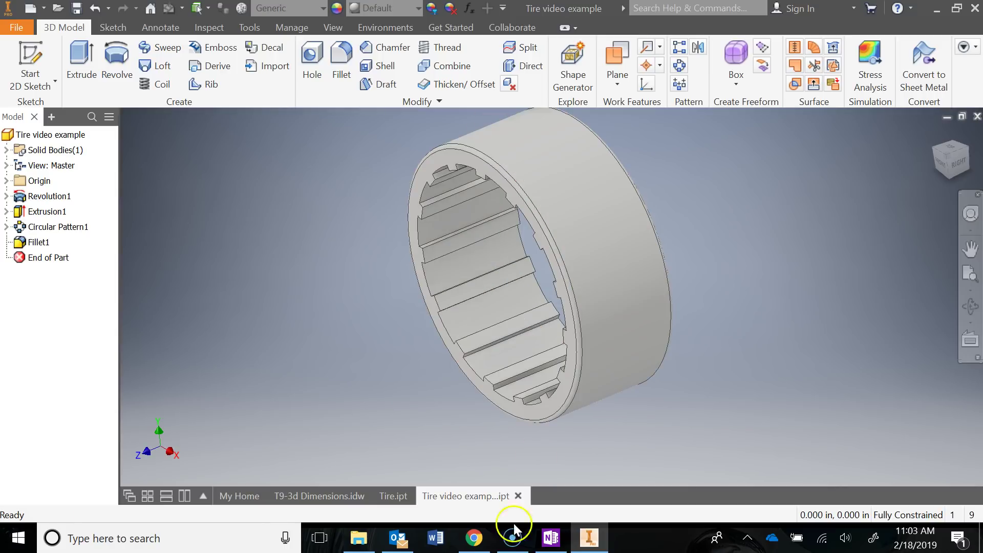
# Review the tire drawing in OneNote, then return to Inventor and make the origin YZ Plane visible
pyautogui.click(551, 537)
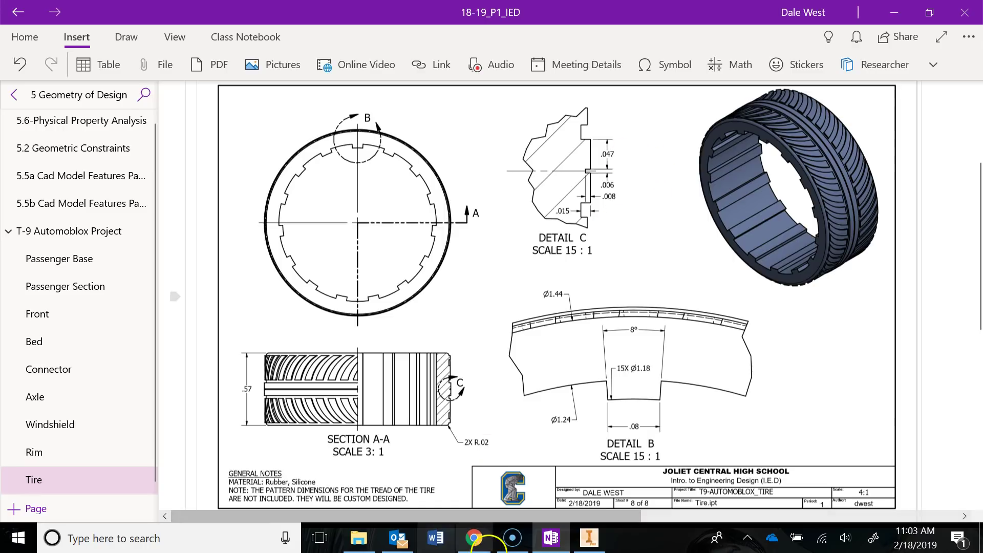
pyautogui.click(588, 538)
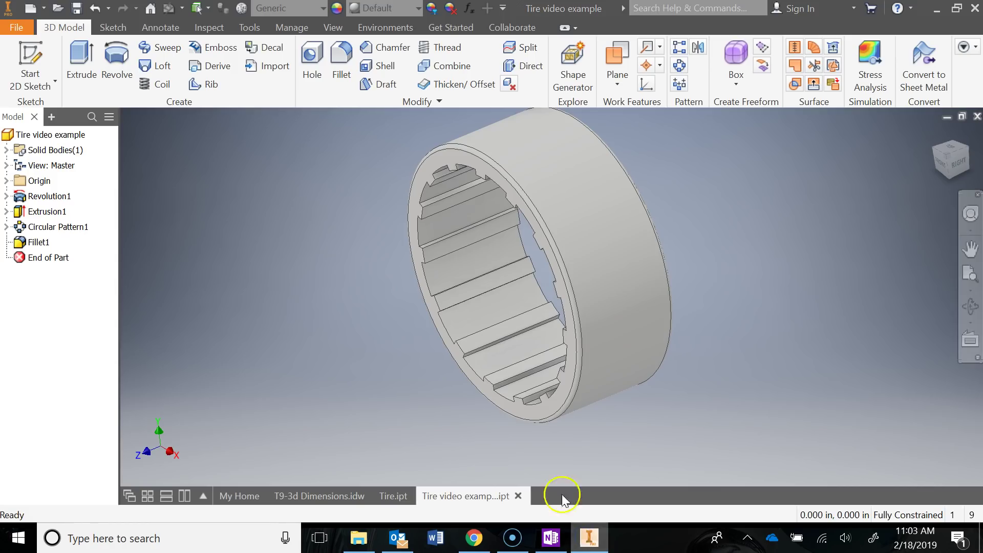
pyautogui.moveTo(384, 220); pyautogui.dragTo(350, 259, button='middle')
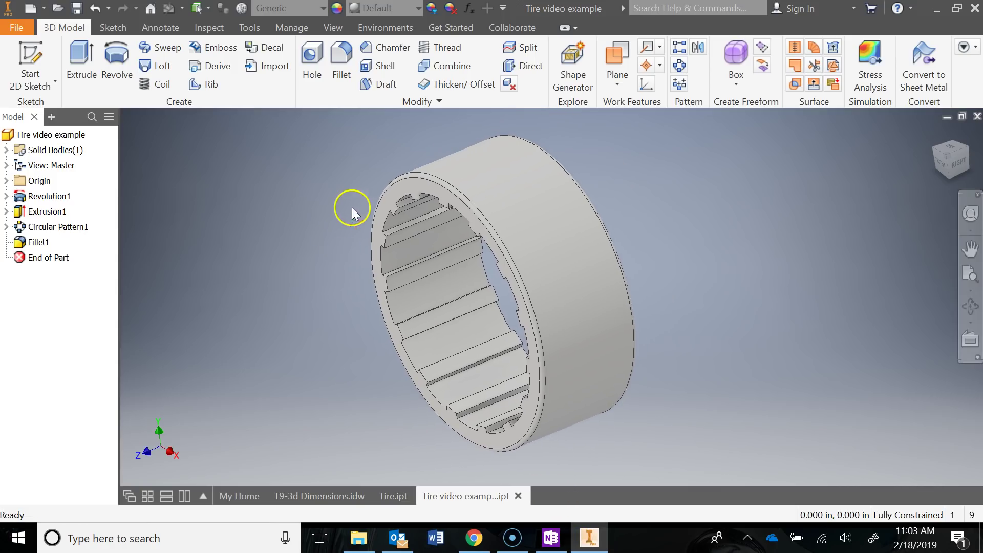
pyautogui.click(6, 181)
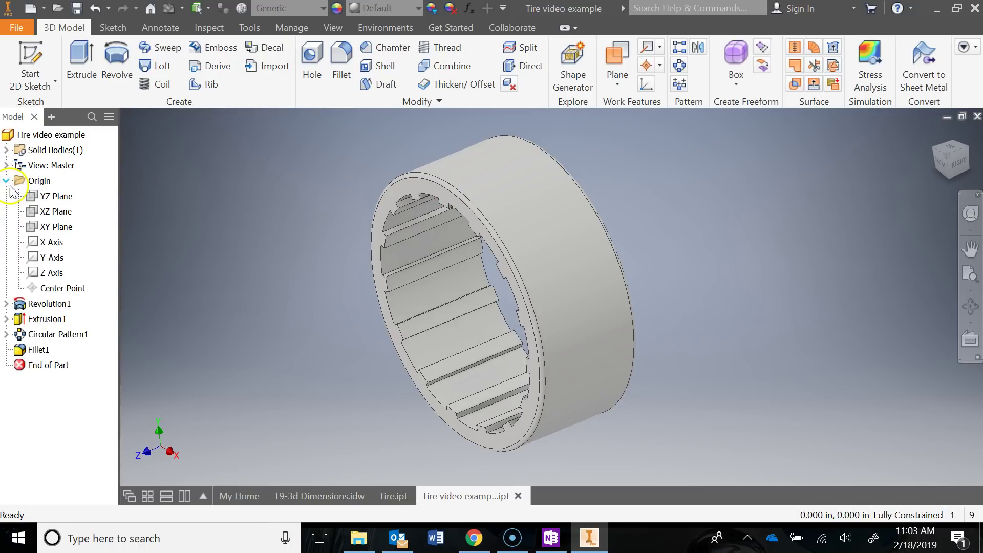
pyautogui.click(37, 197)
pyautogui.rightClick(37, 197)
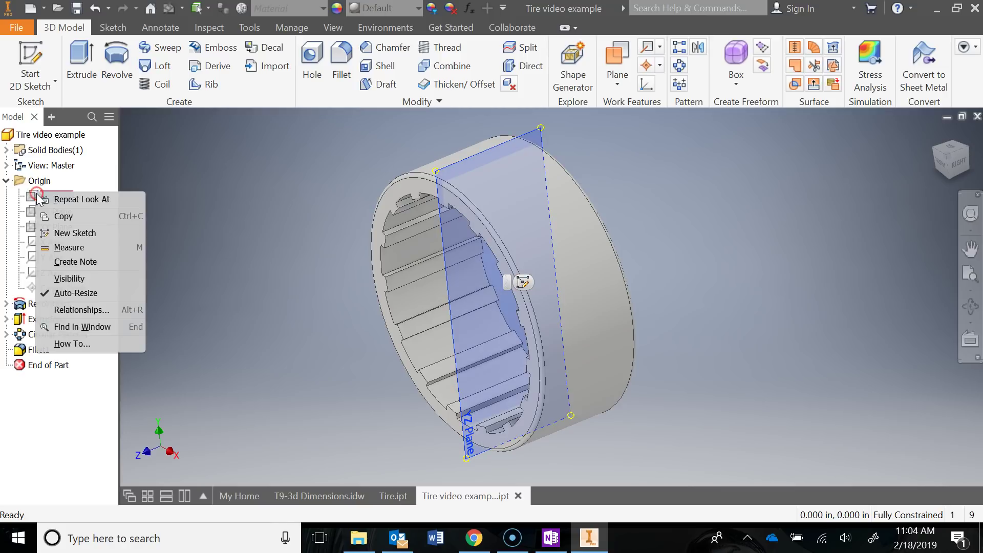
pyautogui.click(69, 279)
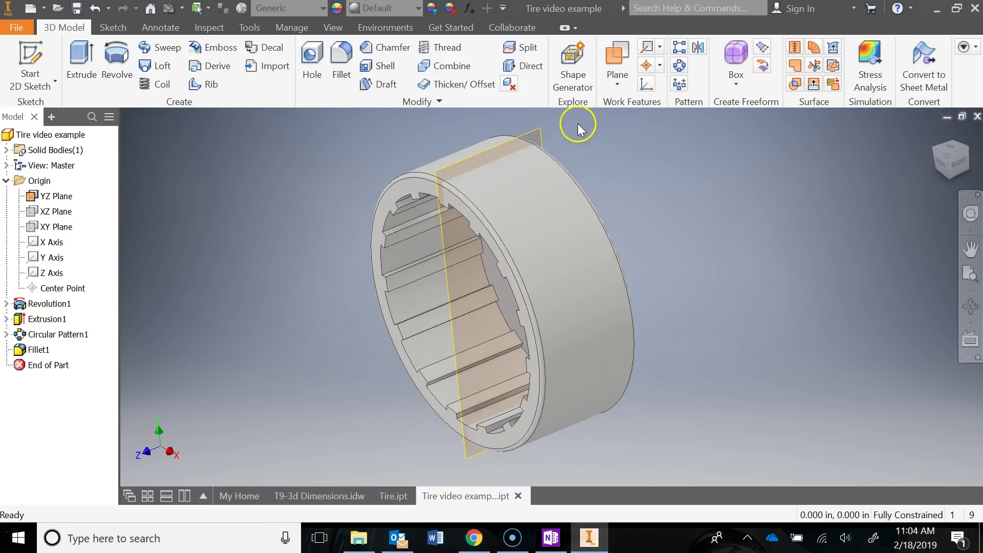
# Start a 2D sketch on the YZ Plane and project the ring's top outer edge into it
pyautogui.click(30, 60)
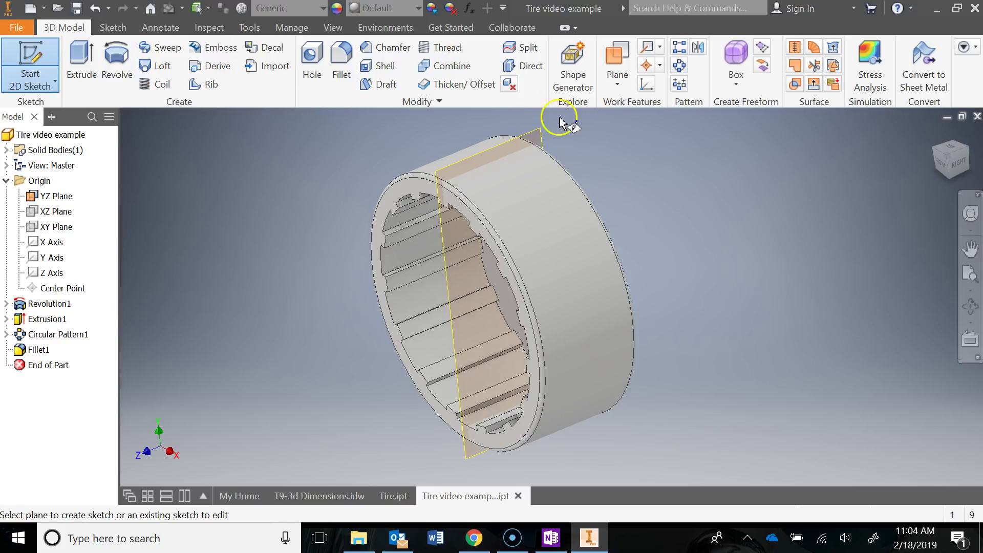
pyautogui.click(539, 132)
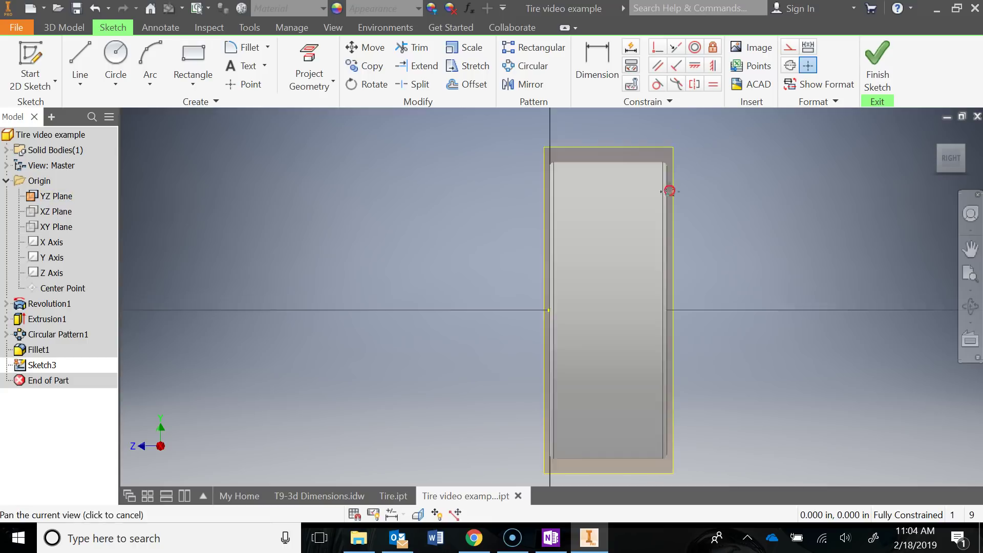
pyautogui.scroll(3, 607, 189)
pyautogui.scroll(2, 607, 192)
pyautogui.moveTo(608, 191); pyautogui.dragTo(521, 186, button='middle')
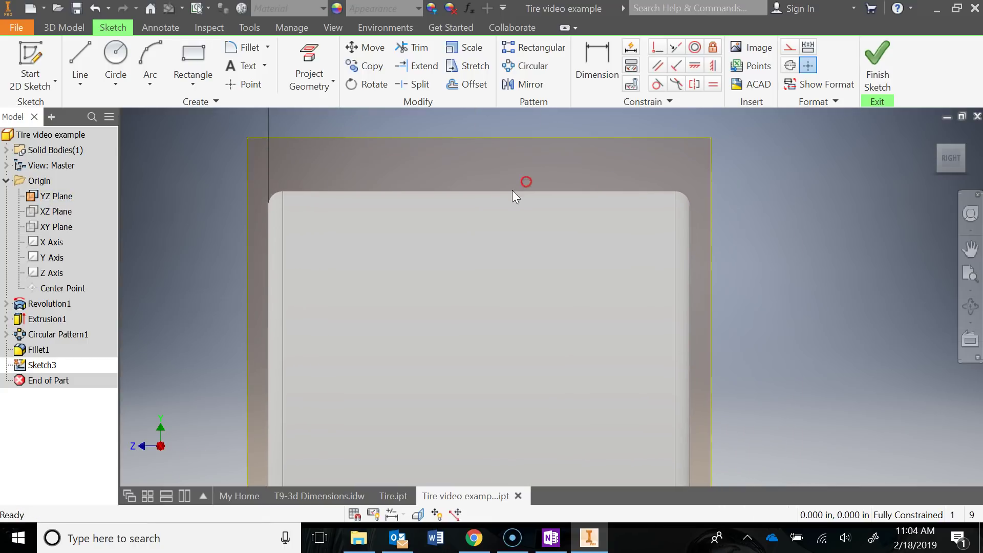
pyautogui.click(309, 64)
pyautogui.click(412, 192)
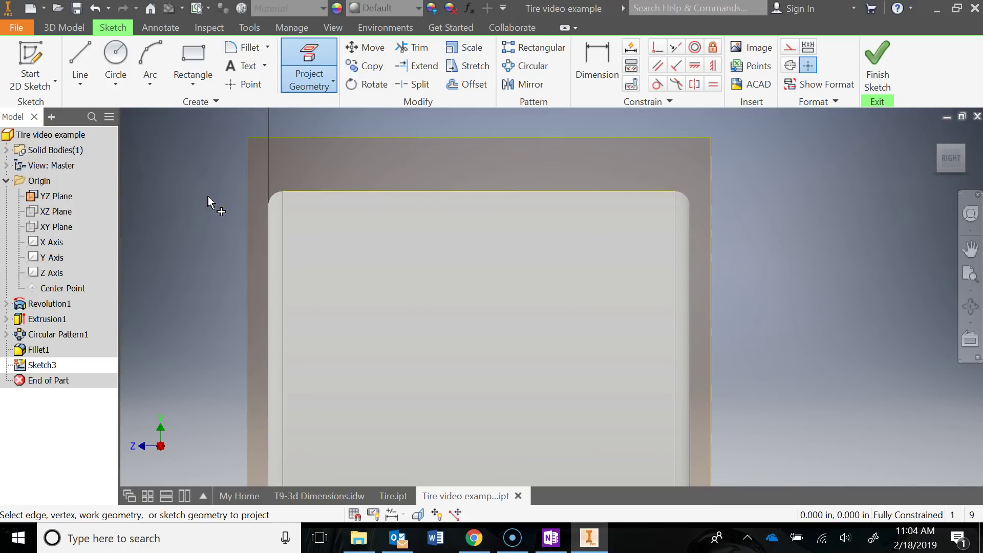
pyautogui.press('Escape')
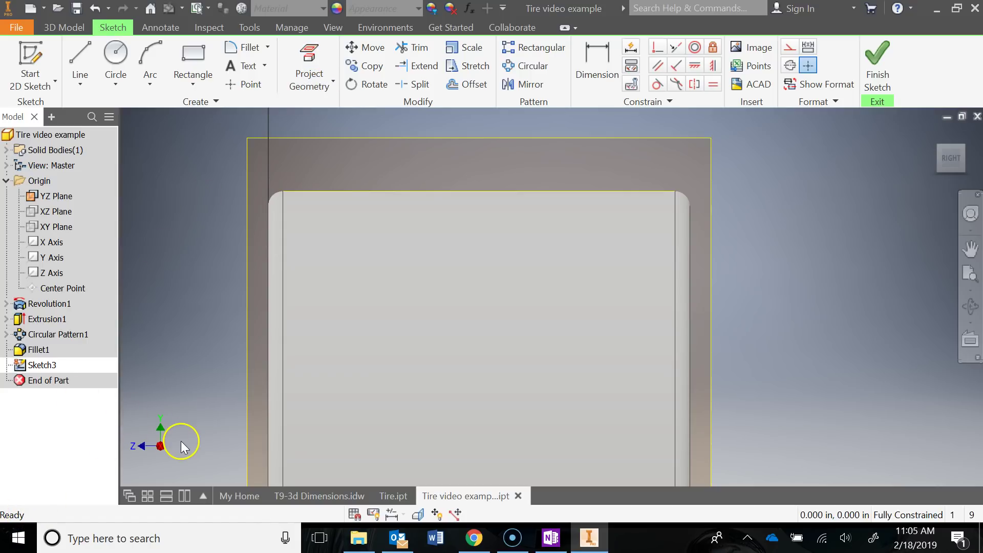
# Check Detail C in the OneNote drawing, then in Inventor sketch a notched profile about .19 in wide and .038 in high on the projected edge
pyautogui.click(553, 539)
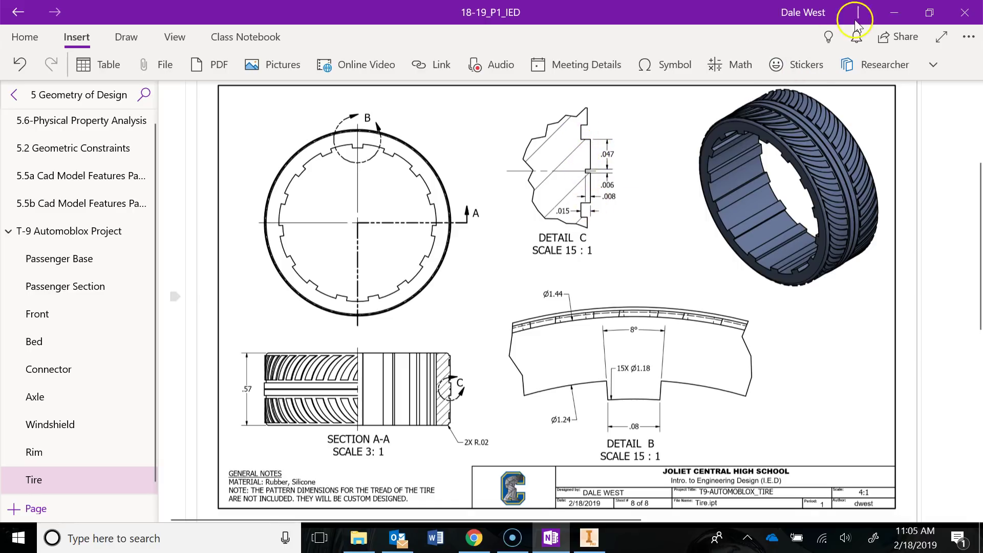
pyautogui.click(901, 13)
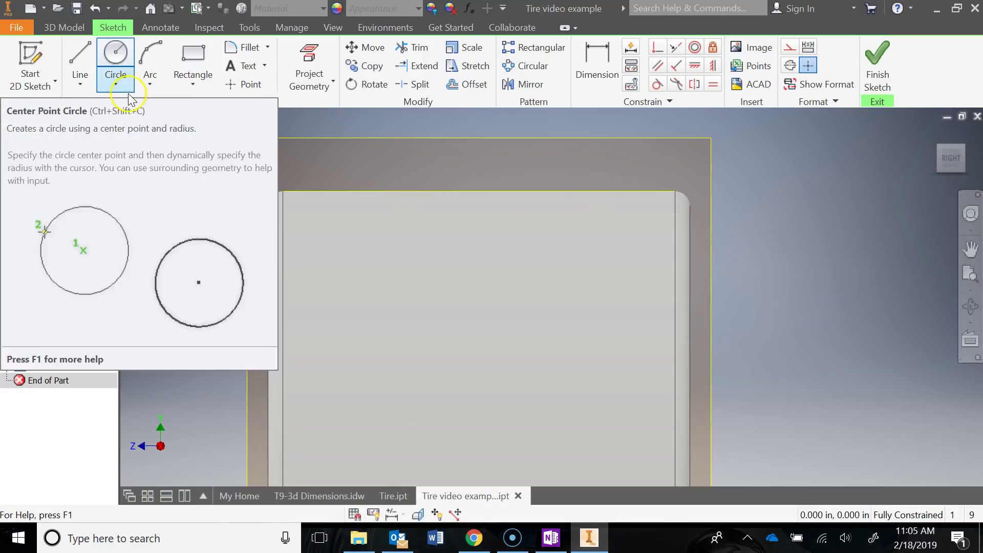
pyautogui.click(81, 67)
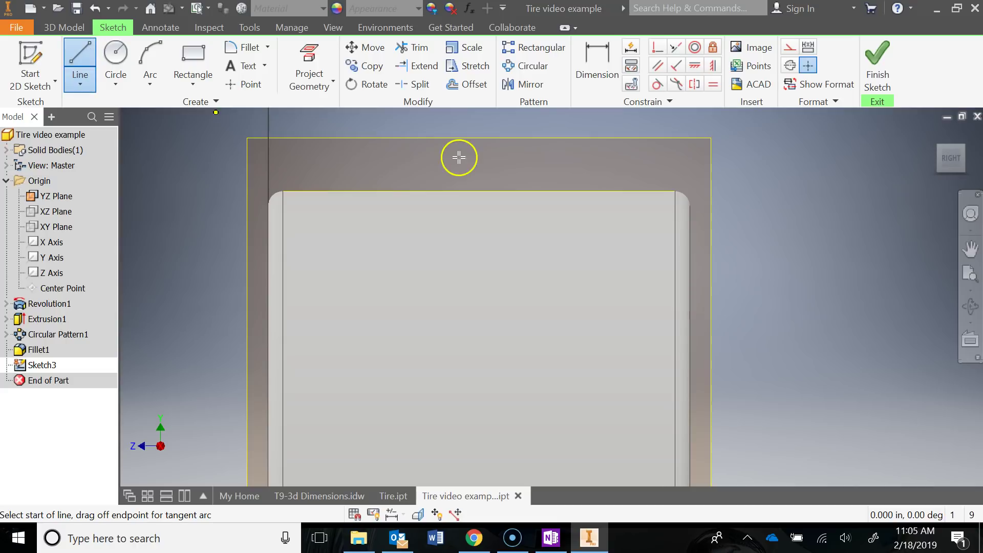
pyautogui.click(383, 191)
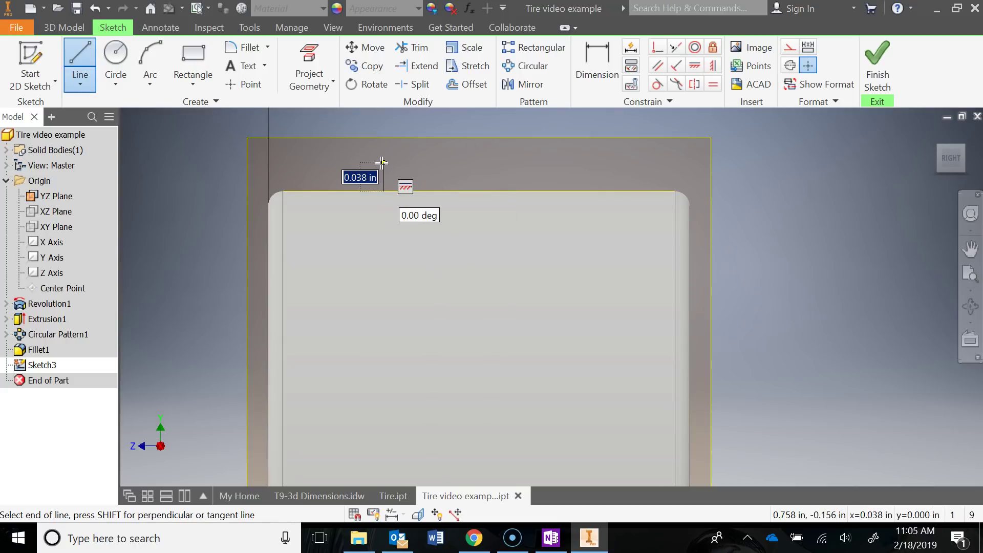
pyautogui.click(383, 163)
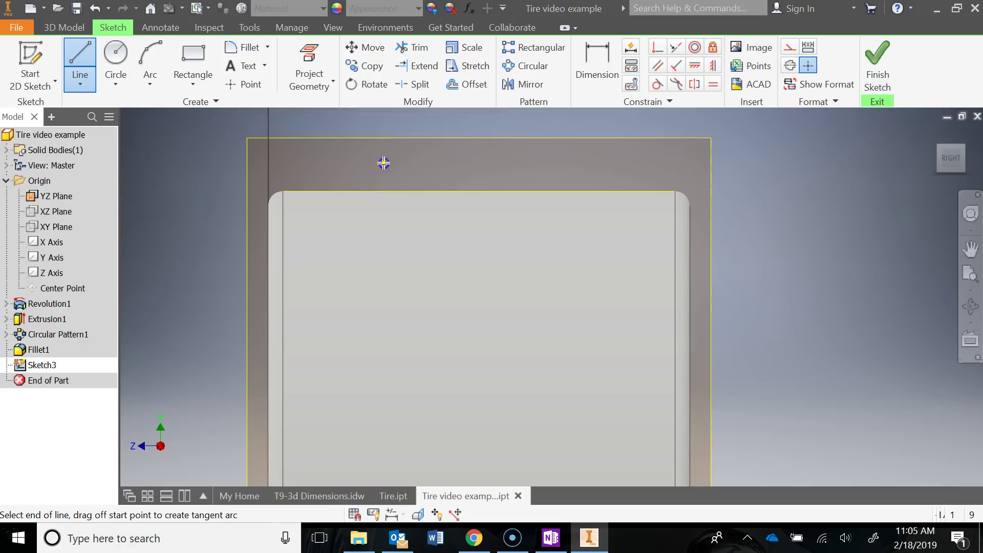
pyautogui.click(454, 163)
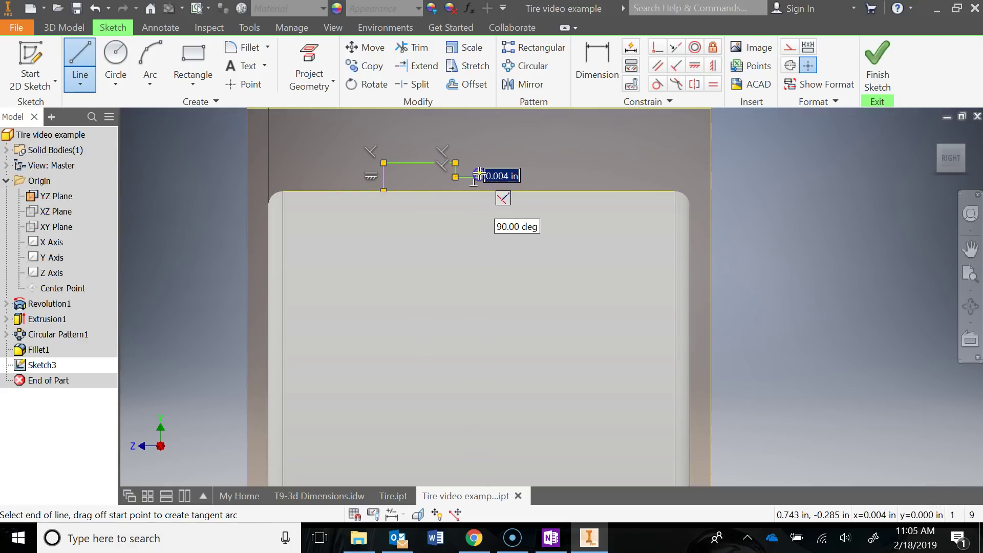
pyautogui.click(479, 163)
pyautogui.click(480, 178)
pyautogui.click(456, 177)
pyautogui.click(455, 163)
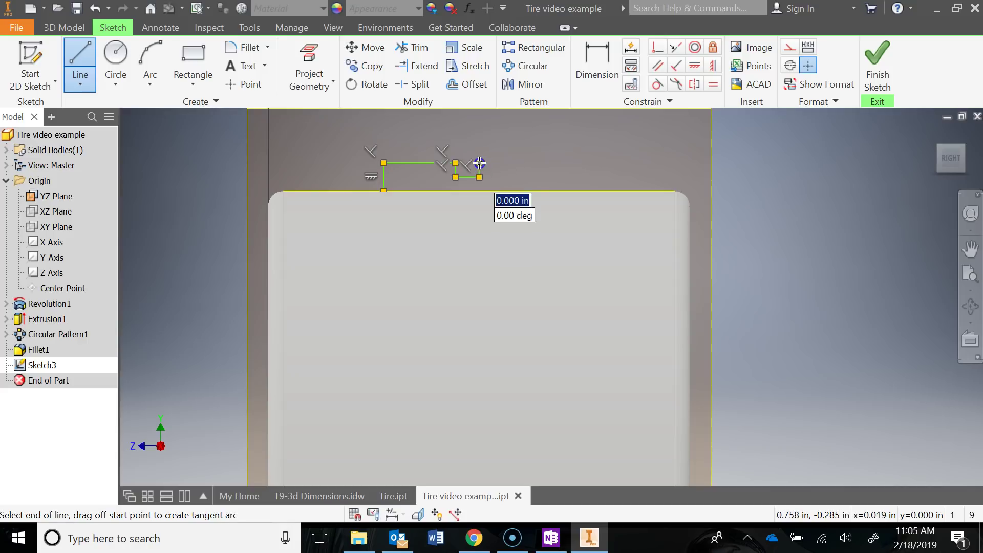
pyautogui.click(522, 163)
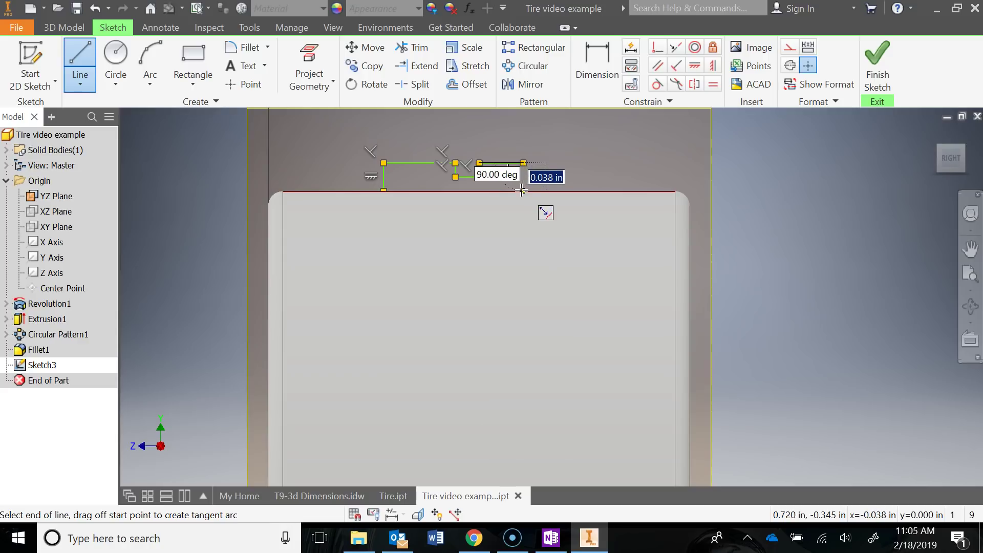
pyautogui.doubleClick(521, 191)
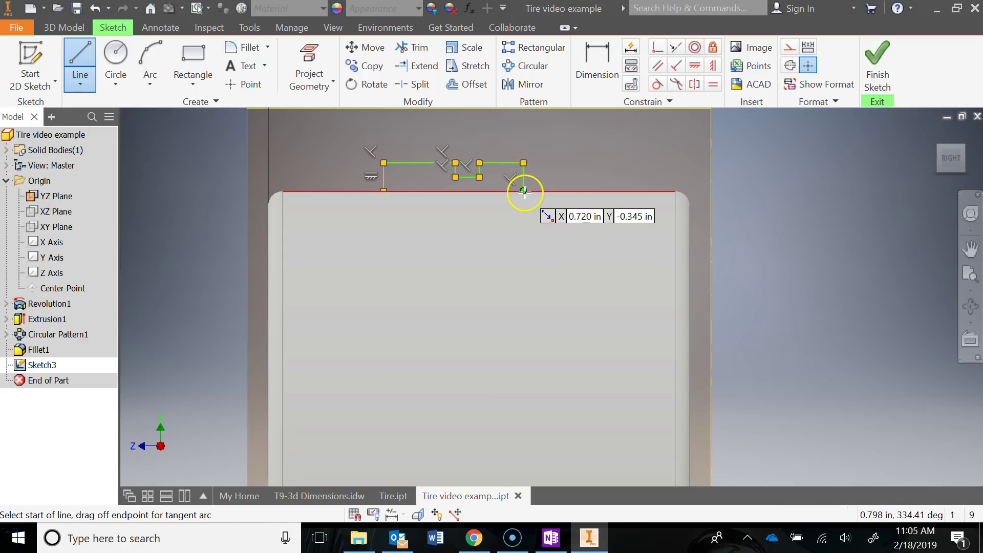
# Close the tread profile with a base line along the projected edge between its two outer sides, and end the Line command
pyautogui.click(523, 191)
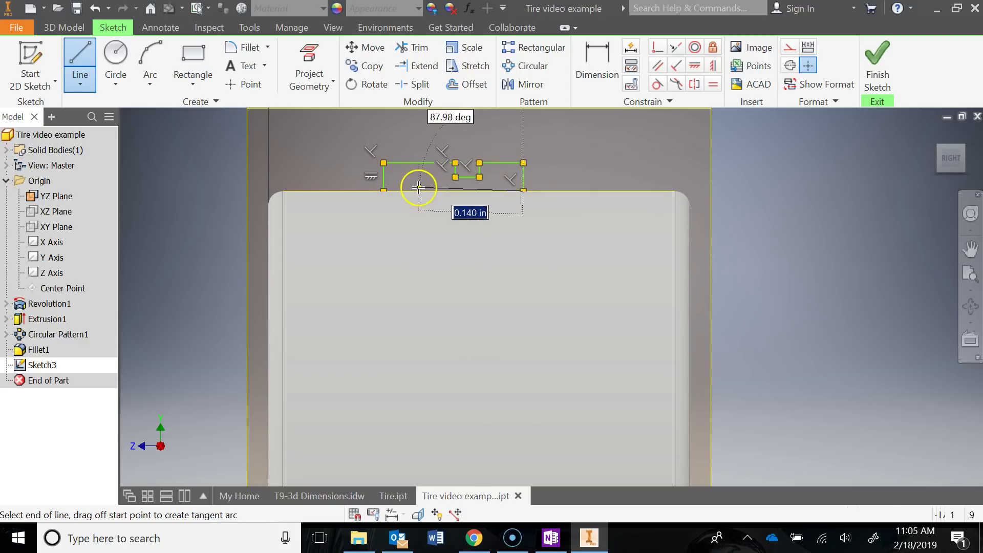
pyautogui.click(384, 190)
pyautogui.rightClick(408, 180)
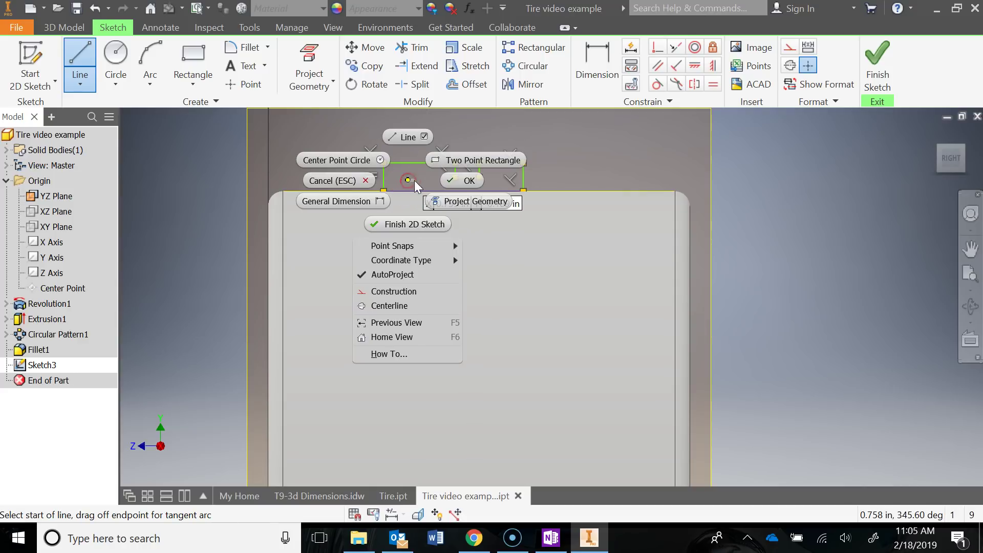
pyautogui.click(459, 184)
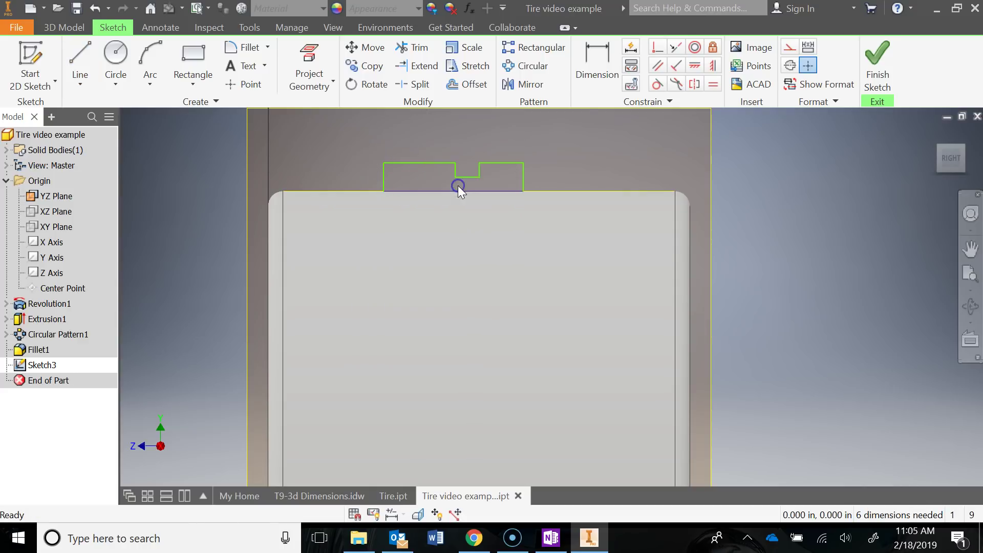
pyautogui.click(530, 131)
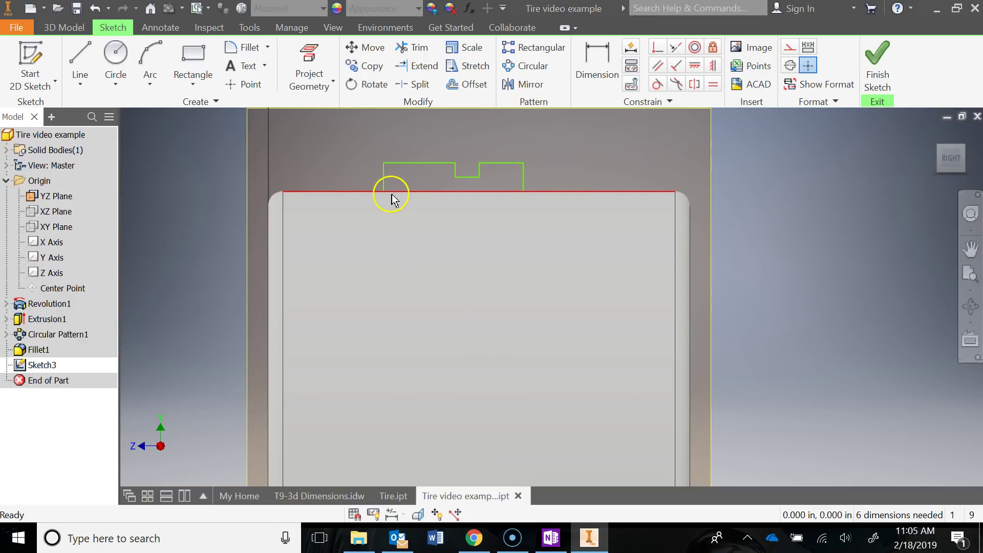
# Dimension the overall width between the profile's outer sides as .1 in, checking the OneNote drawing before returning to Inventor
pyautogui.scroll(-5, 396, 198)
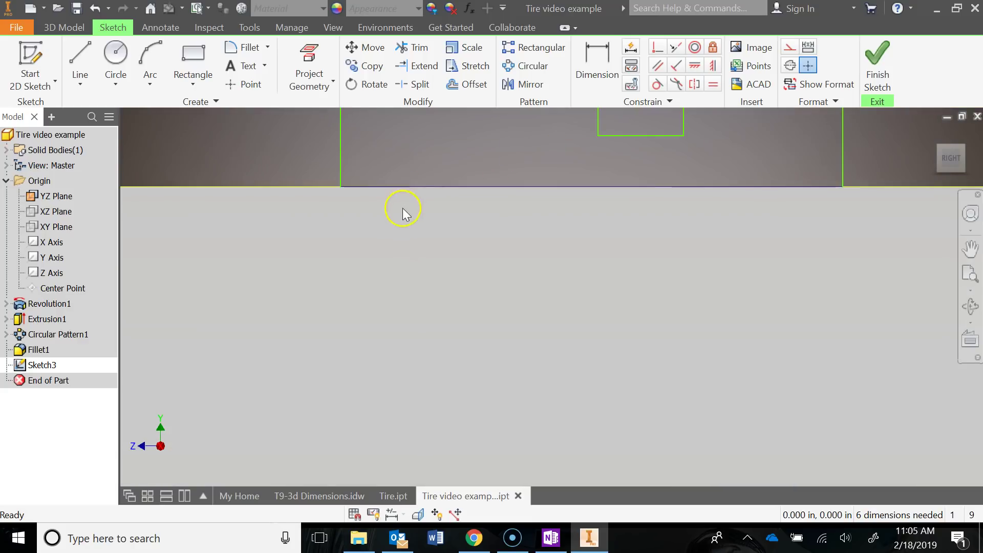
pyautogui.scroll(4, 403, 208)
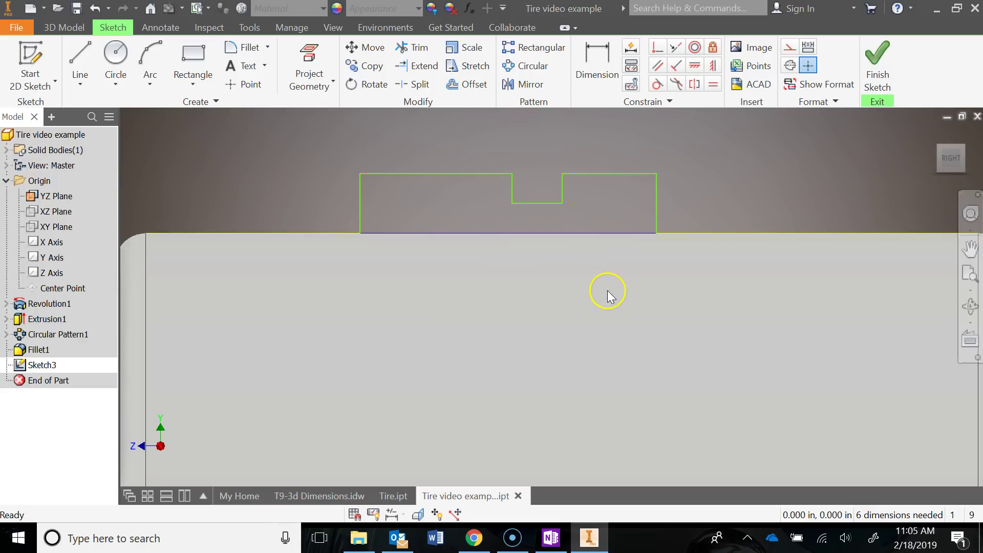
pyautogui.click(594, 69)
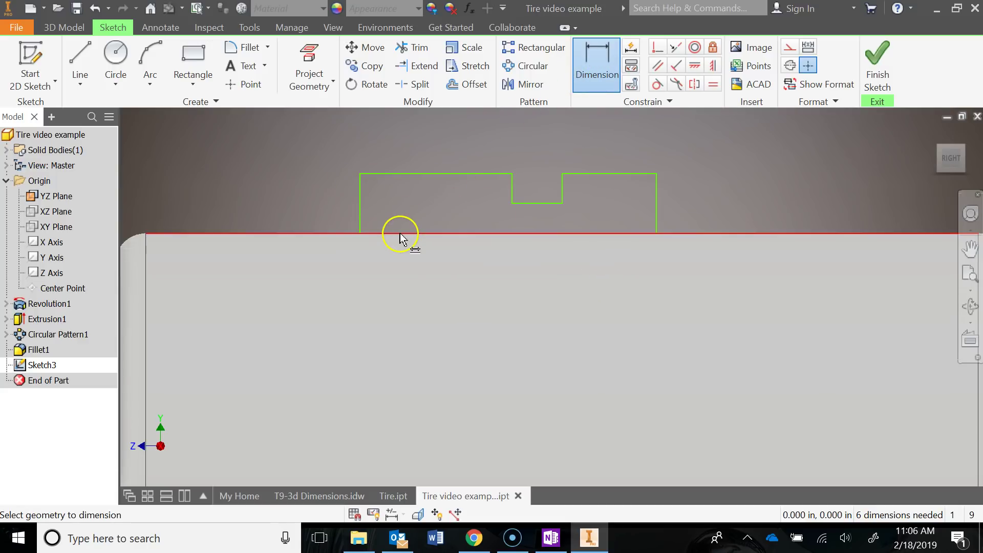
pyautogui.click(360, 214)
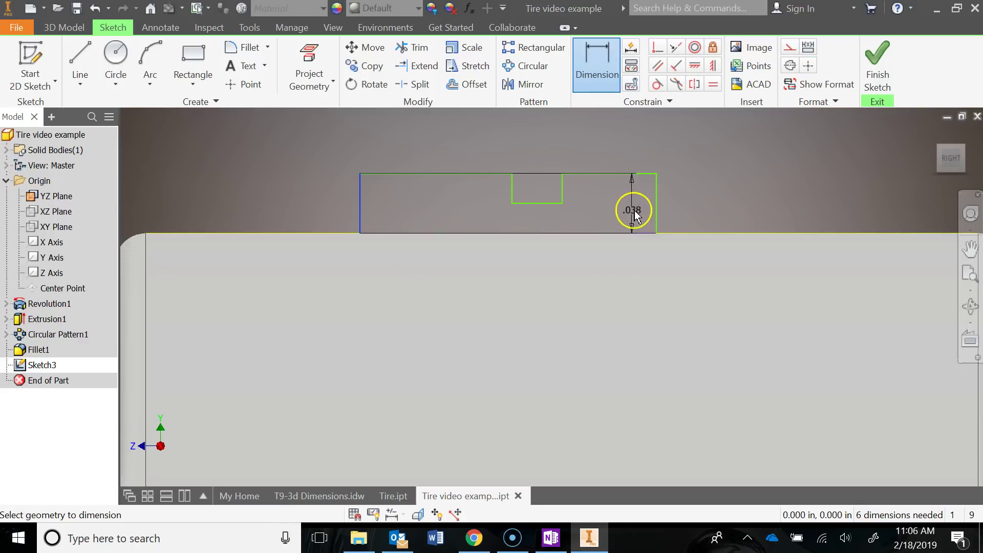
pyautogui.click(656, 209)
pyautogui.click(533, 272)
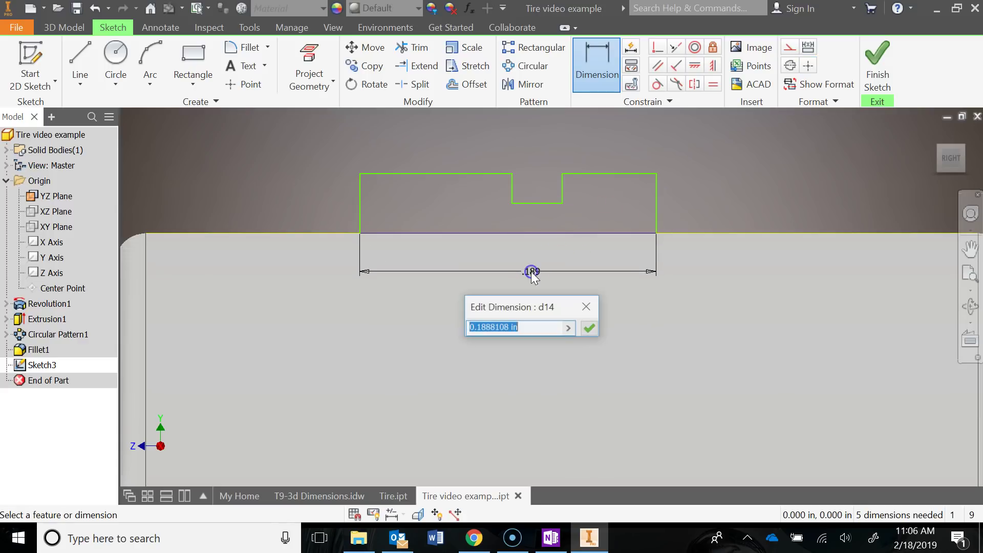
pyautogui.click(552, 539)
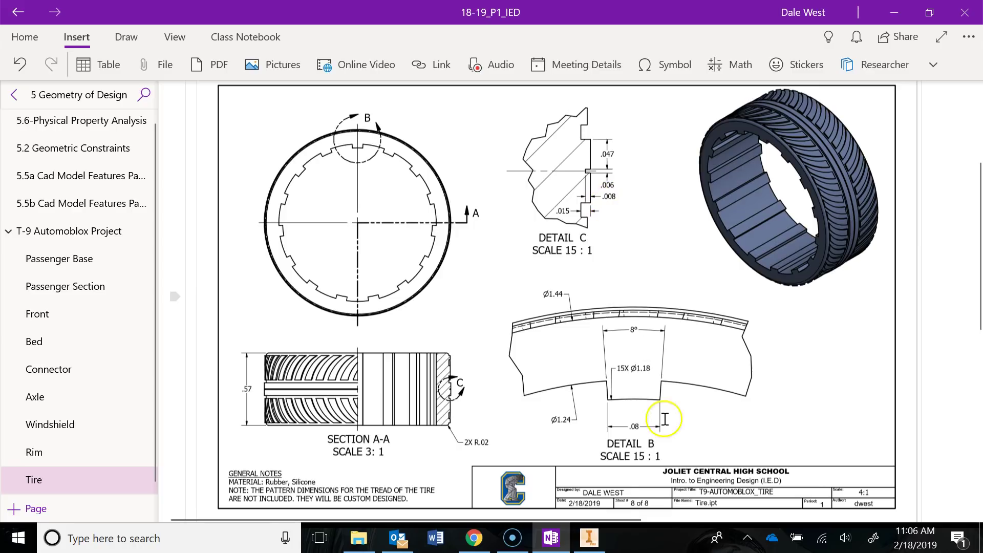
pyautogui.moveTo(552, 540)
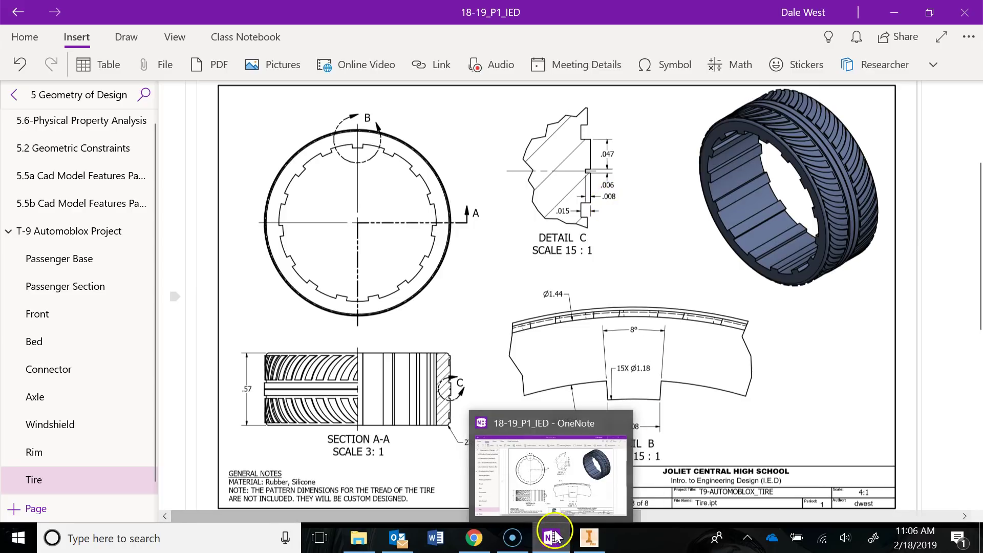
pyautogui.click(591, 540)
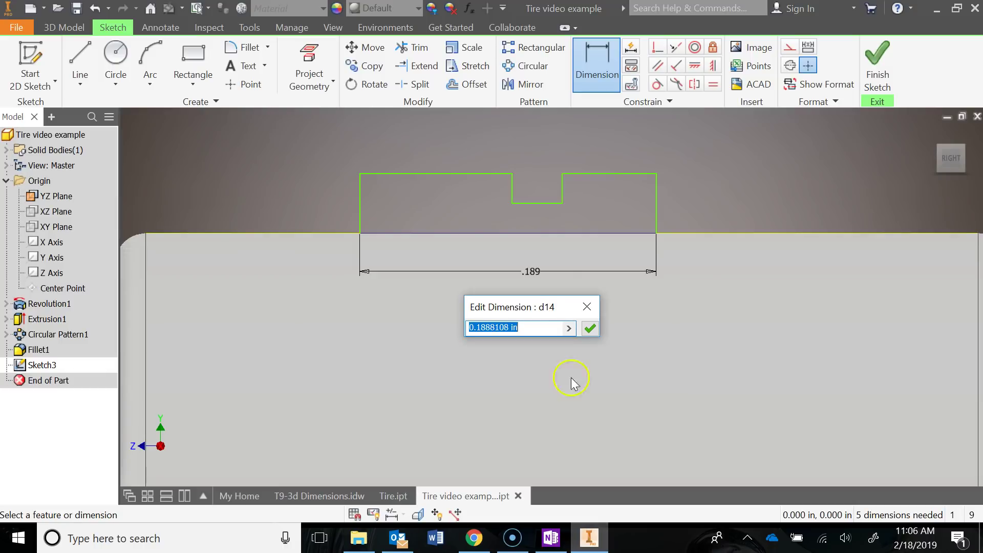
pyautogui.write('.')
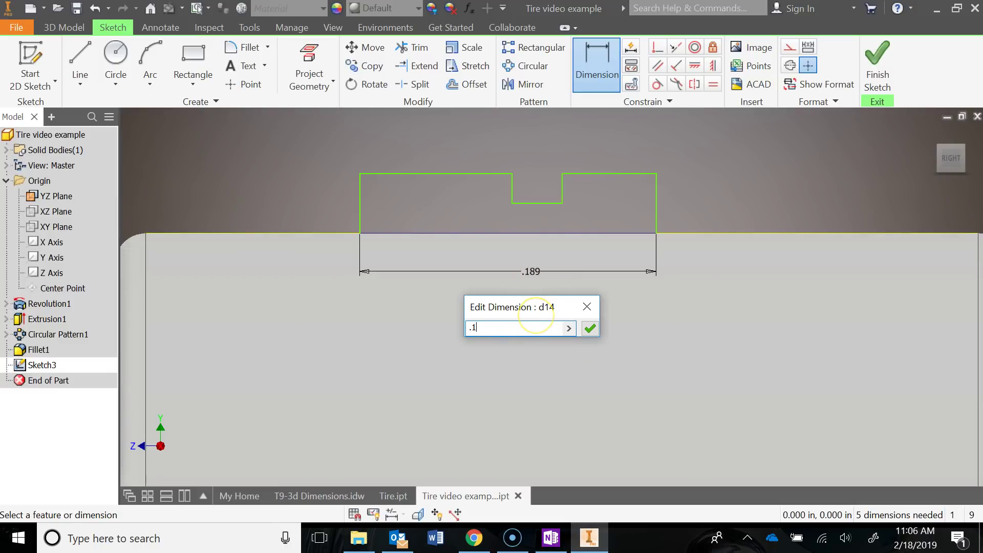
pyautogui.write('1')
pyautogui.press('Return')
pyautogui.click(559, 261)
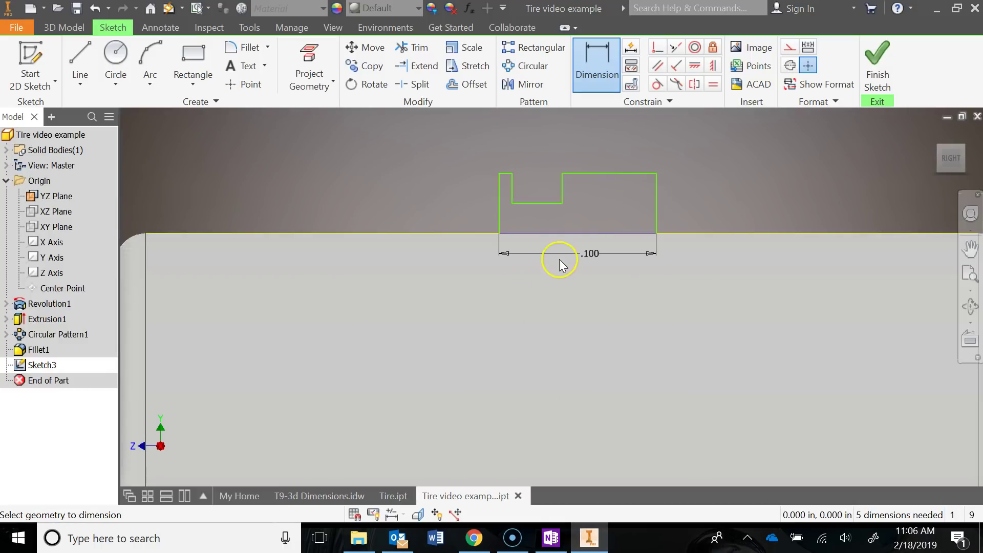
# Dimension the height of the profile's outer side as .15 in, checking the OneNote drawing before returning to Inventor
pyautogui.click(500, 215)
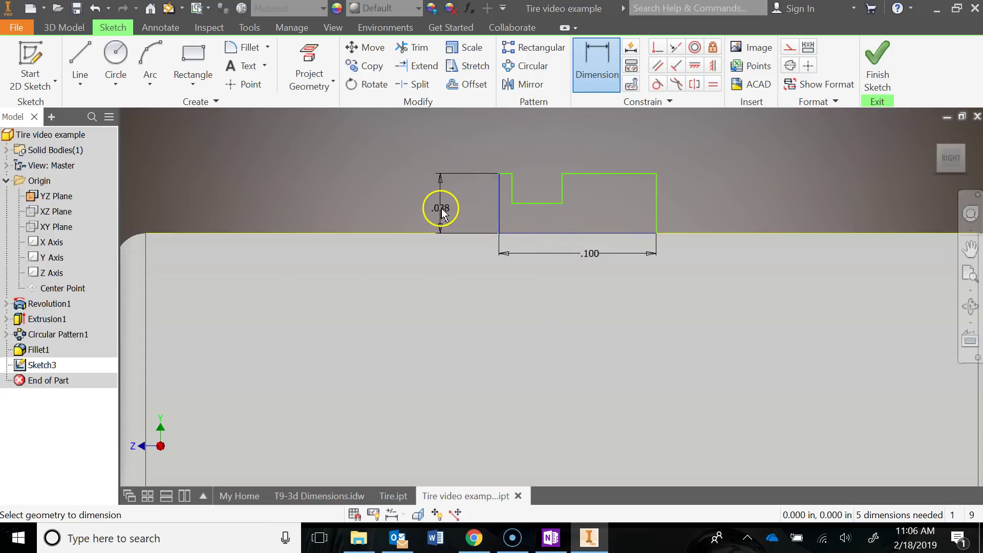
pyautogui.click(440, 208)
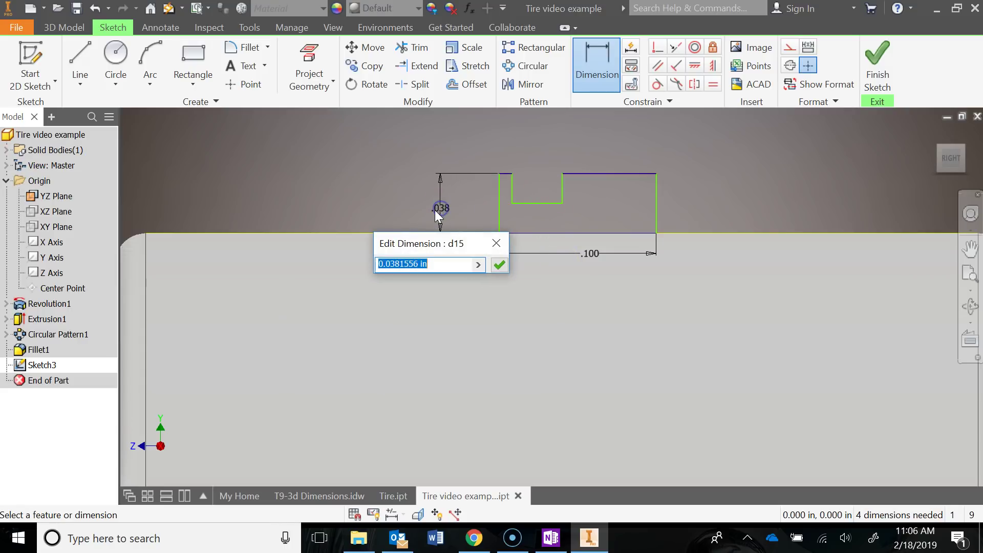
pyautogui.click(553, 540)
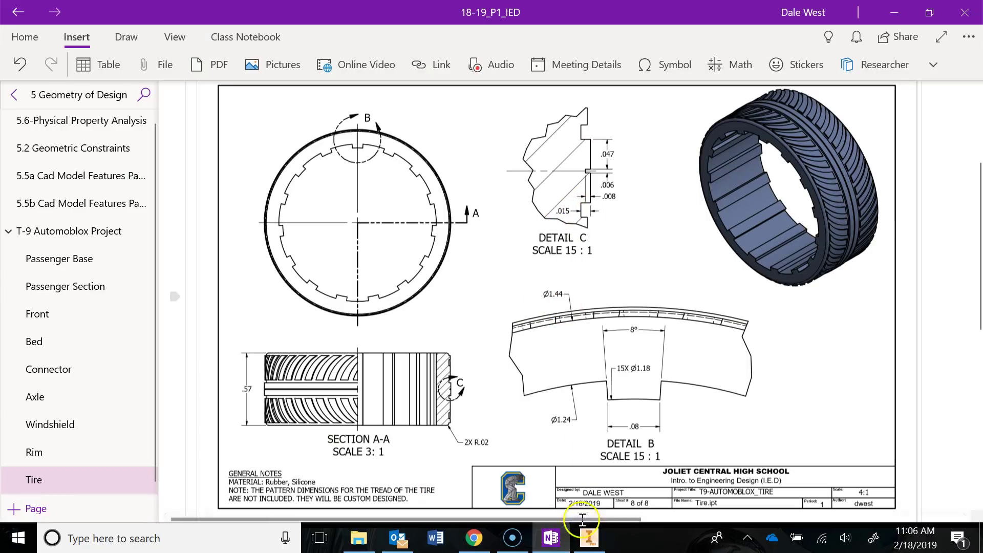
pyautogui.click(589, 537)
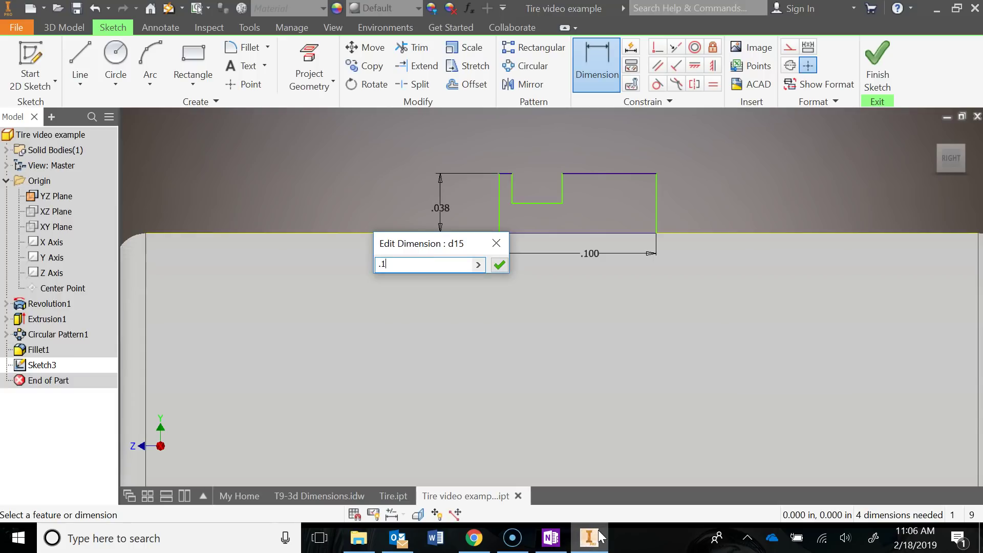
pyautogui.write('.1')
pyautogui.press('Return')
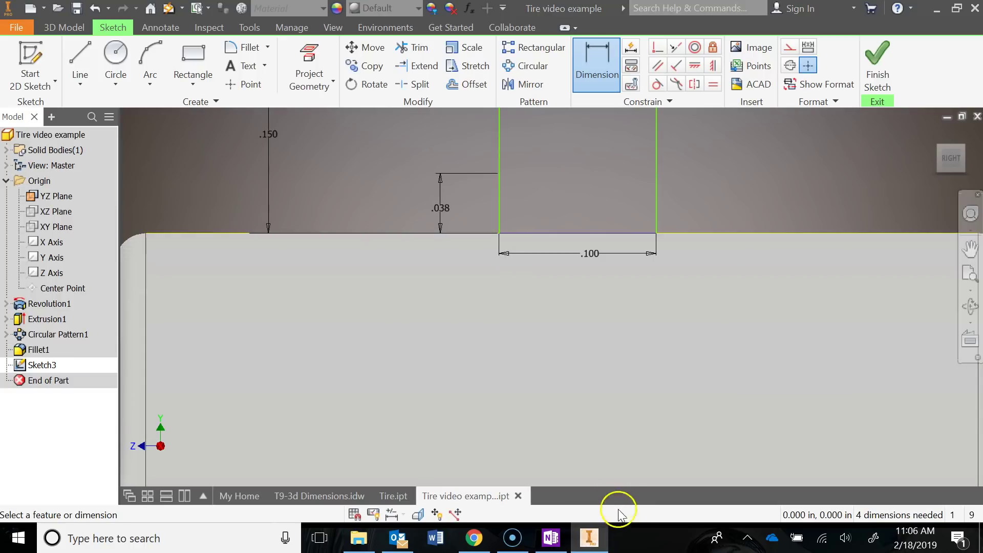
# Correct the profile's height dimension to .015 in
pyautogui.press('Escape')
pyautogui.scroll(-3, 502, 281)
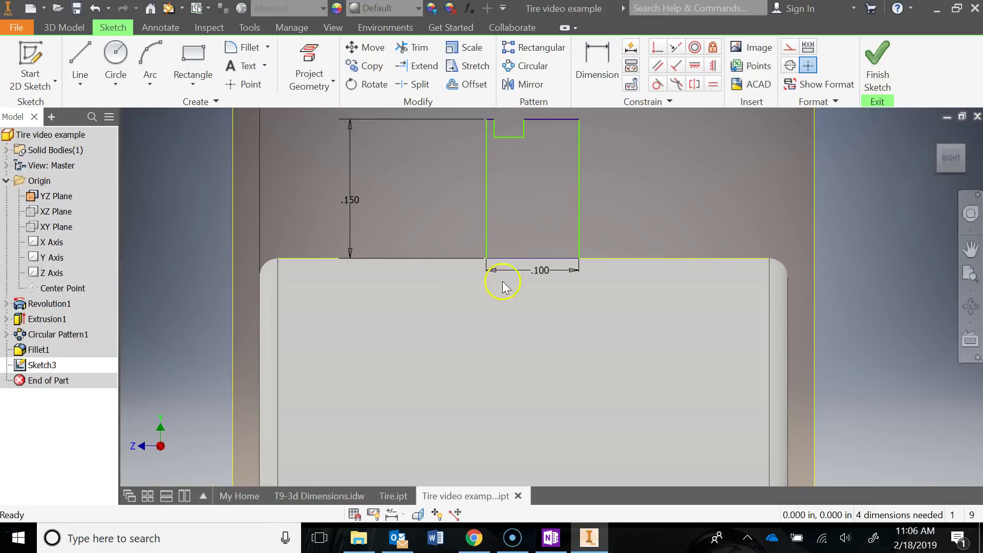
pyautogui.doubleClick(454, 244)
pyautogui.write('.0')
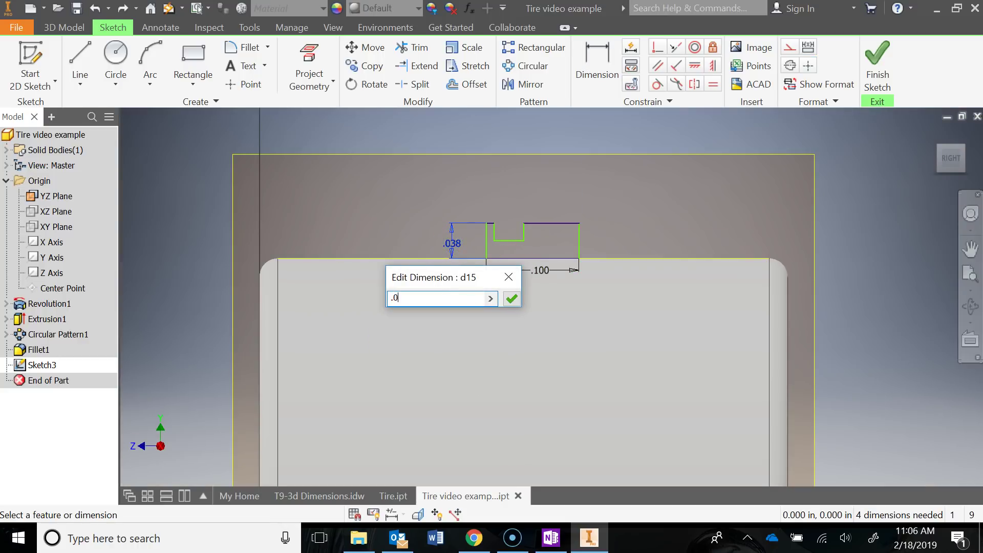
pyautogui.write('15')
pyautogui.press('Return')
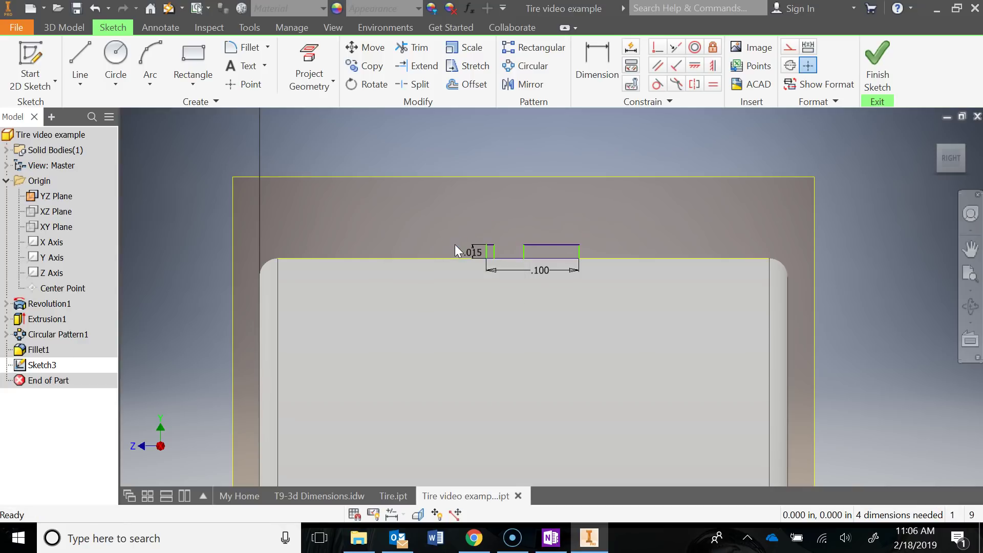
# Dimension the notch's right side in the tread profile as .008 in deep
pyautogui.scroll(5, 523, 254)
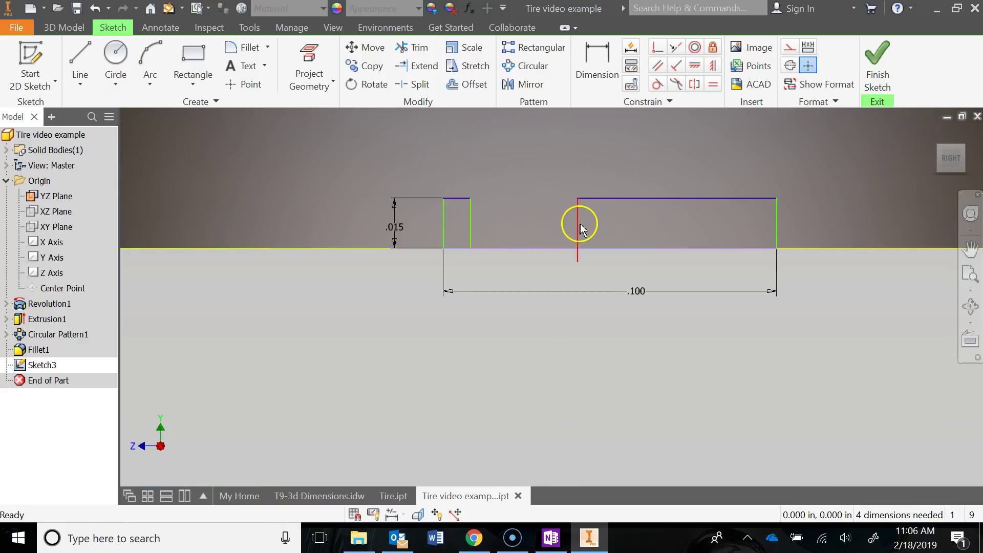
pyautogui.click(594, 64)
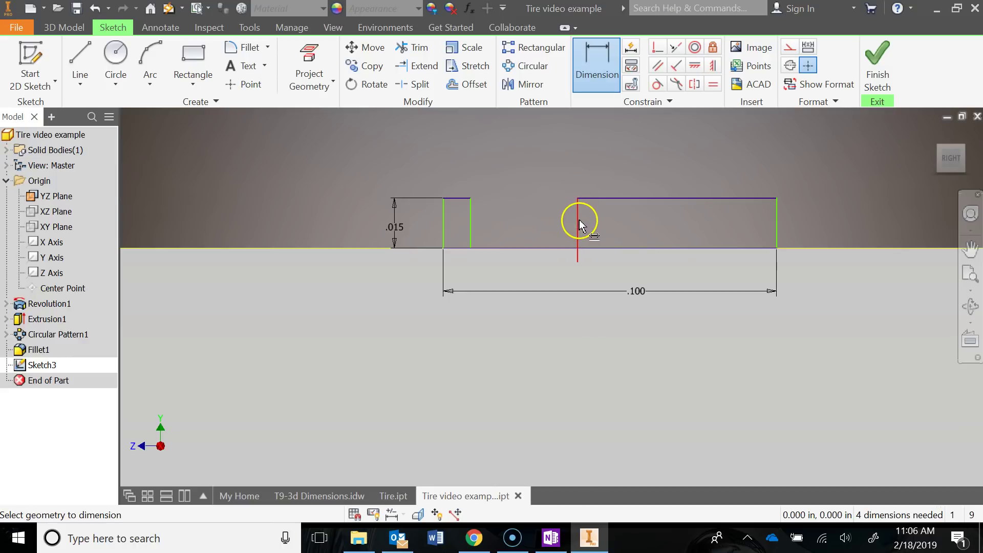
pyautogui.click(605, 219)
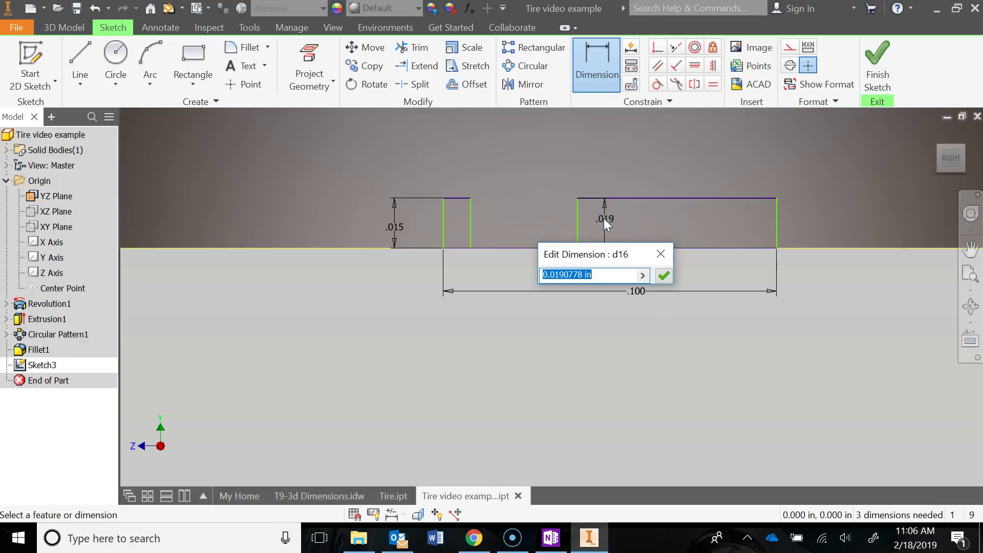
pyautogui.write('.00')
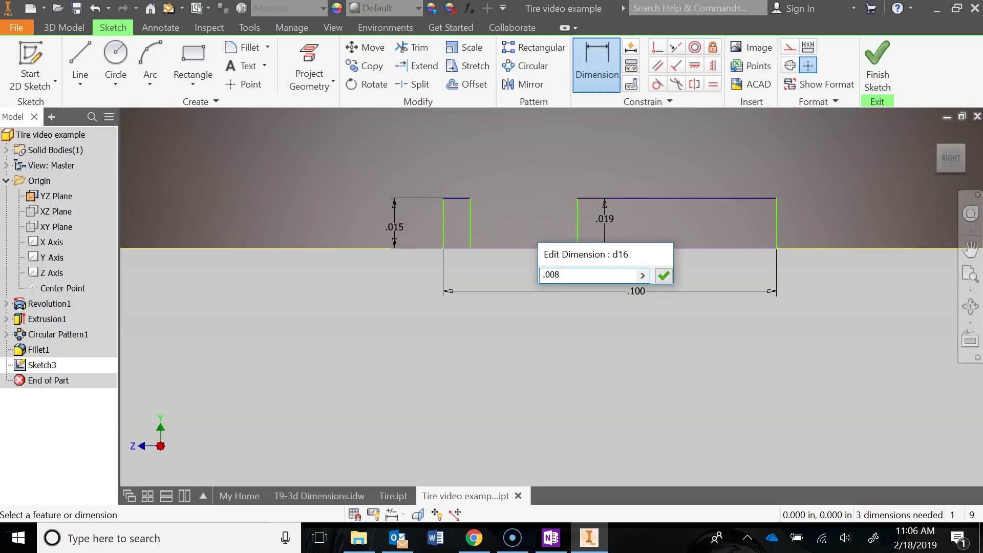
pyautogui.write('8')
pyautogui.press('Return')
# Dimension the profile's top line right of the notch as .047 in, checking the OneNote drawing before returning to Inventor
pyautogui.click(551, 538)
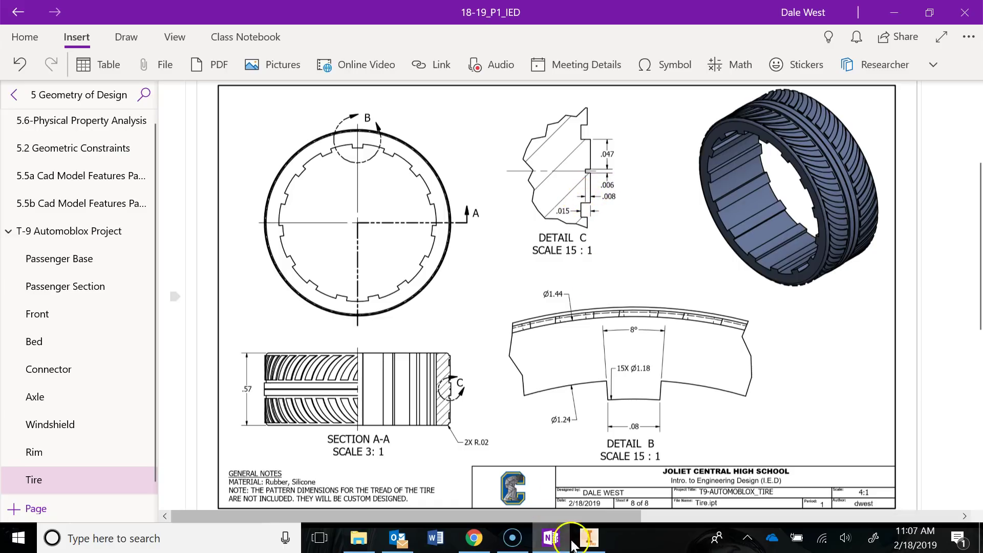
pyautogui.click(588, 539)
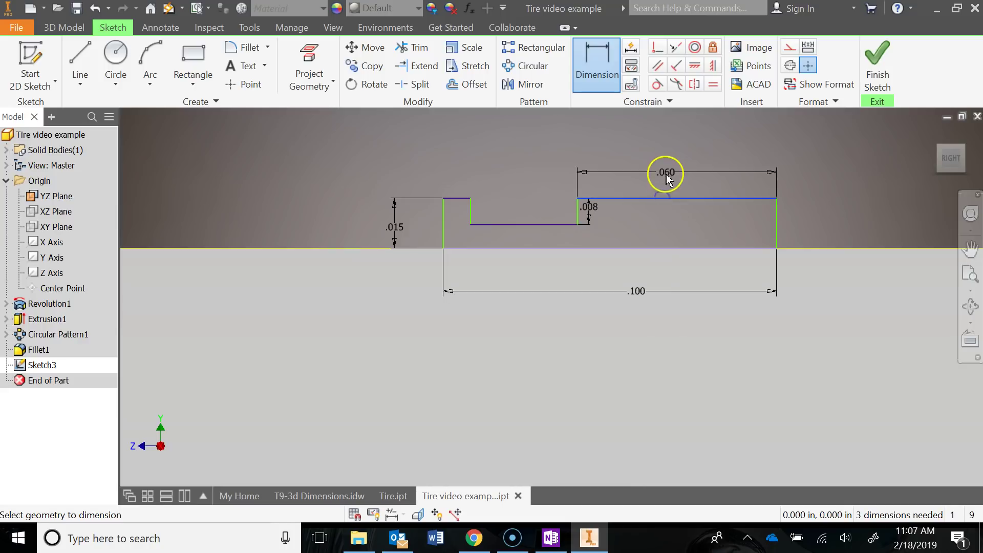
pyautogui.click(667, 177)
pyautogui.write('.047')
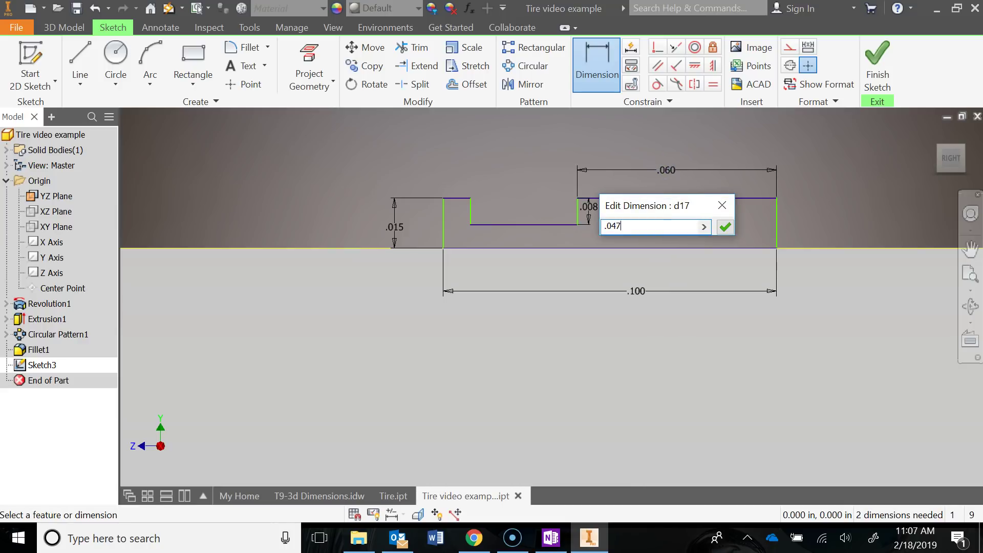
pyautogui.press('Return')
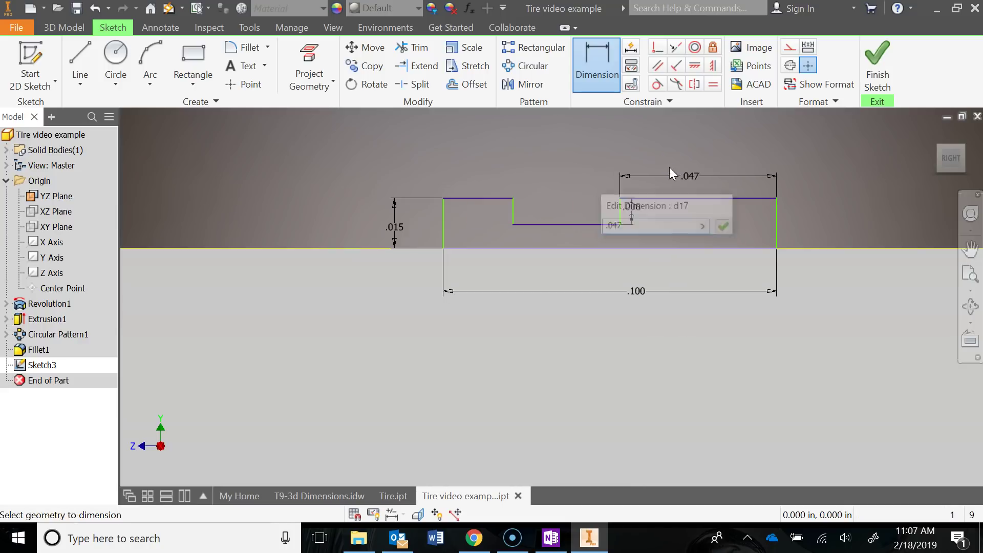
# Dimension the profile's top line left of the notch as .047 in and leave the Dimension command
pyautogui.click(452, 199)
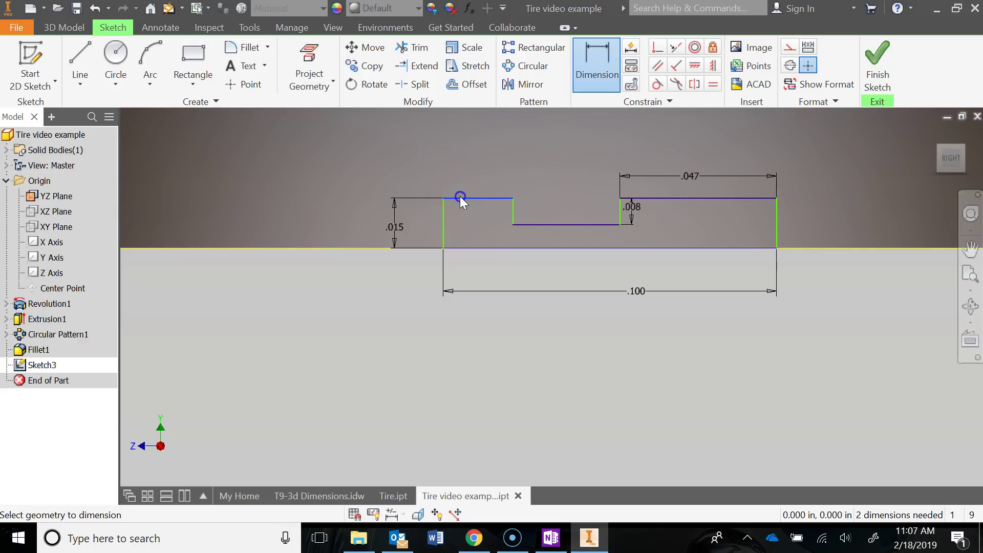
pyautogui.click(470, 160)
pyautogui.write('.')
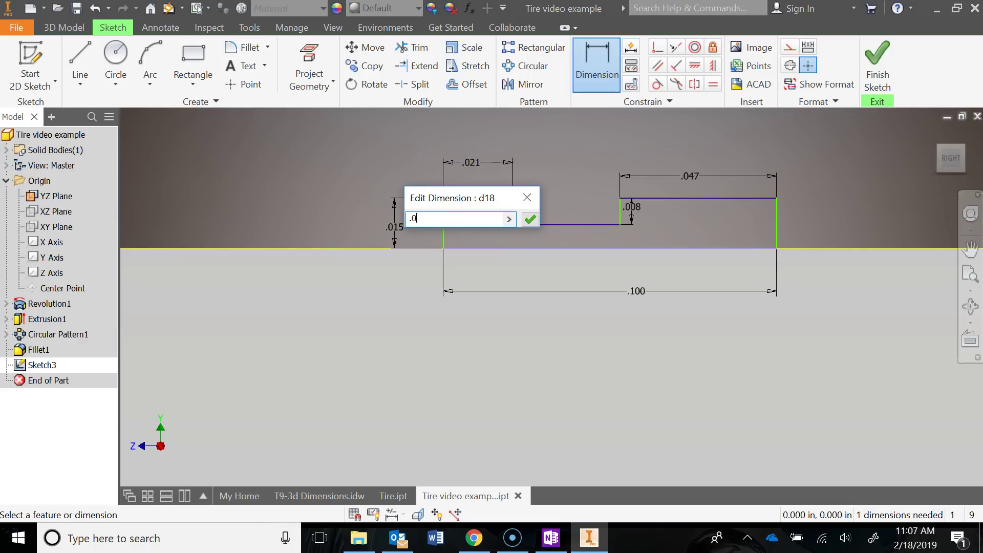
pyautogui.write('047')
pyautogui.press('Return')
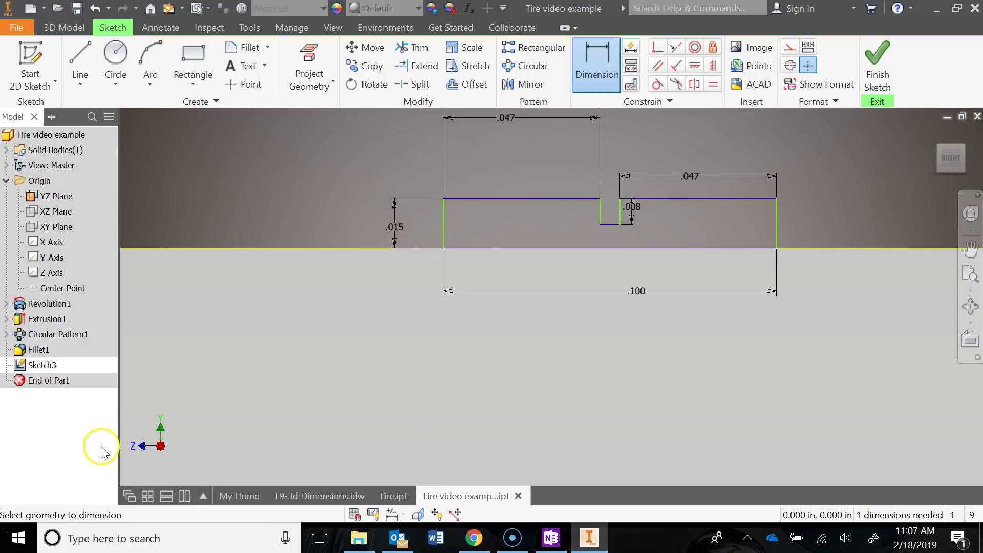
pyautogui.hotkey('ctrl', 'z')
# Show all degrees of freedom of the tread sketch to examine what is still unconstrained, and hide them again
pyautogui.rightClick(729, 233)
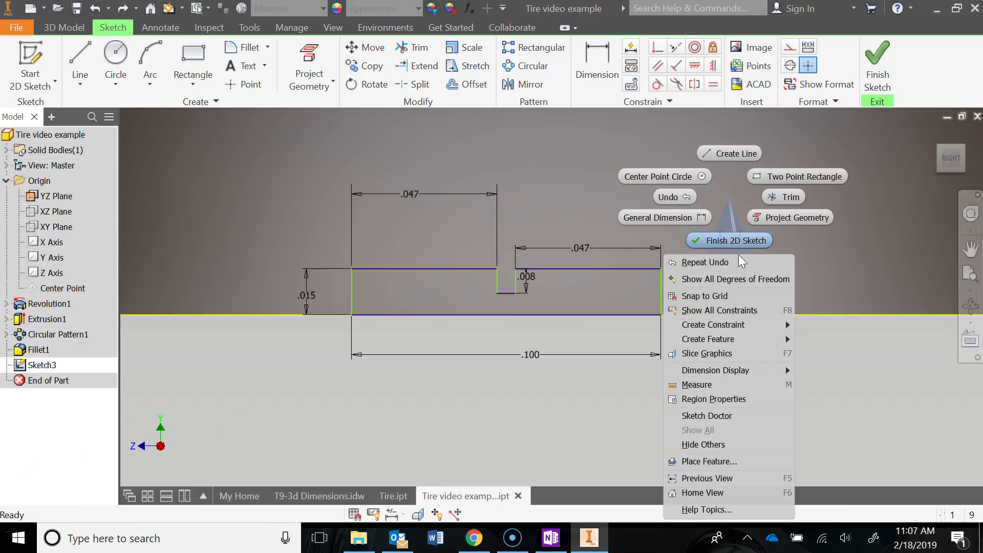
pyautogui.click(739, 280)
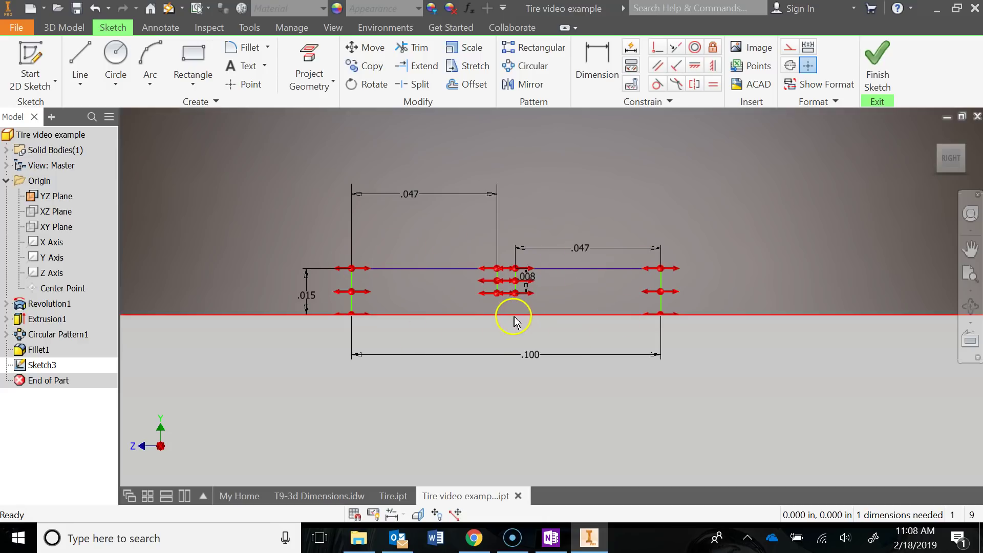
pyautogui.scroll(5, 515, 321)
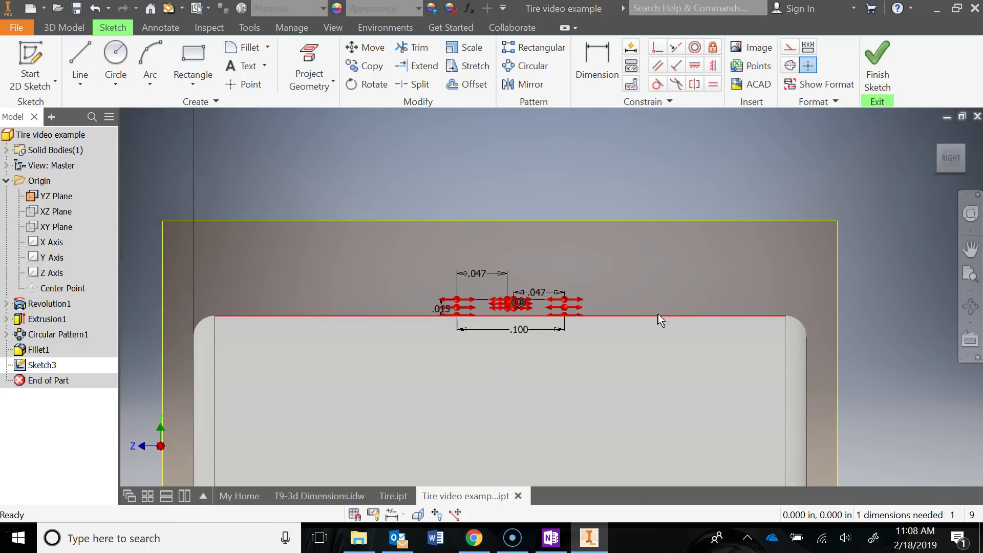
pyautogui.scroll(3, 655, 322)
pyautogui.moveTo(516, 279); pyautogui.dragTo(594, 237, button='middle')
pyautogui.rightClick(595, 236)
pyautogui.click(594, 283)
pyautogui.moveTo(627, 285); pyautogui.dragTo(681, 286, button='middle')
pyautogui.scroll(3, 520, 268)
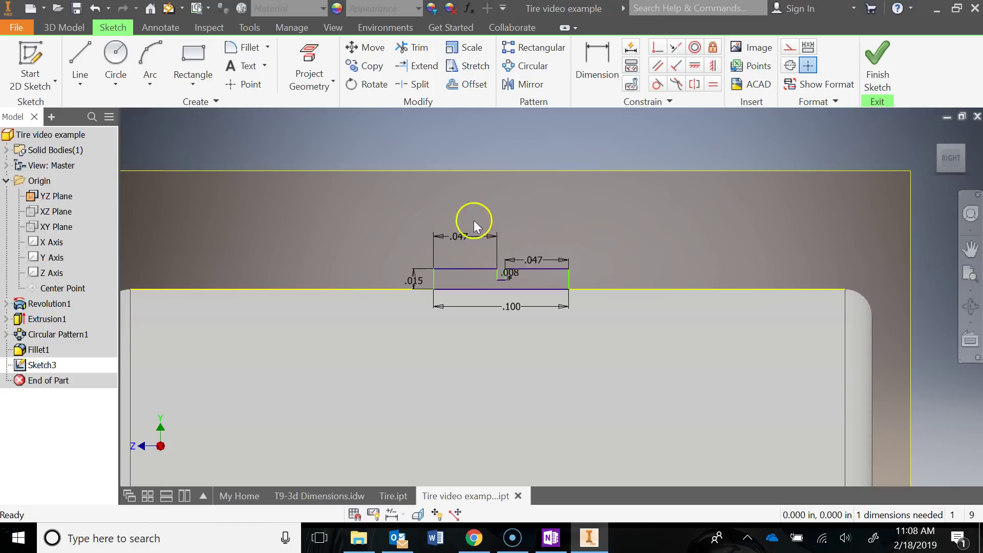
# Make the midpoint of the profile's base line coincident with the midpoint of the projected tire edge, and finish the sketch
pyautogui.moveTo(360, 205); pyautogui.dragTo(622, 348)
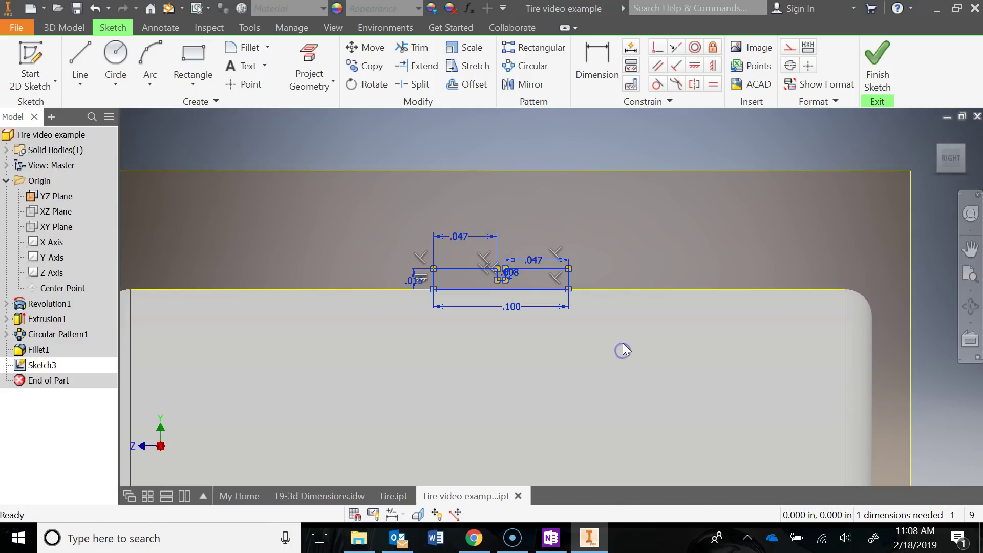
pyautogui.click(657, 48)
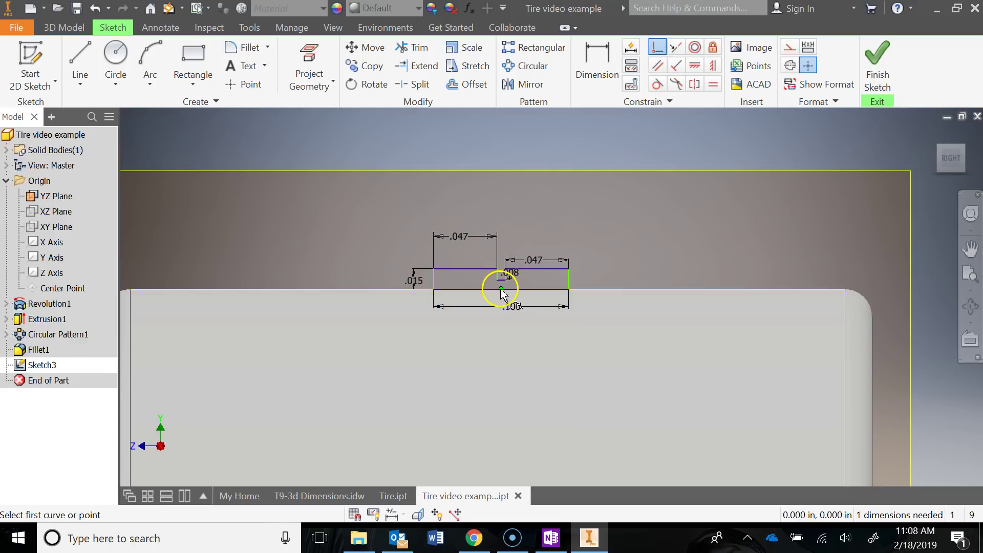
pyautogui.moveTo(501, 288)
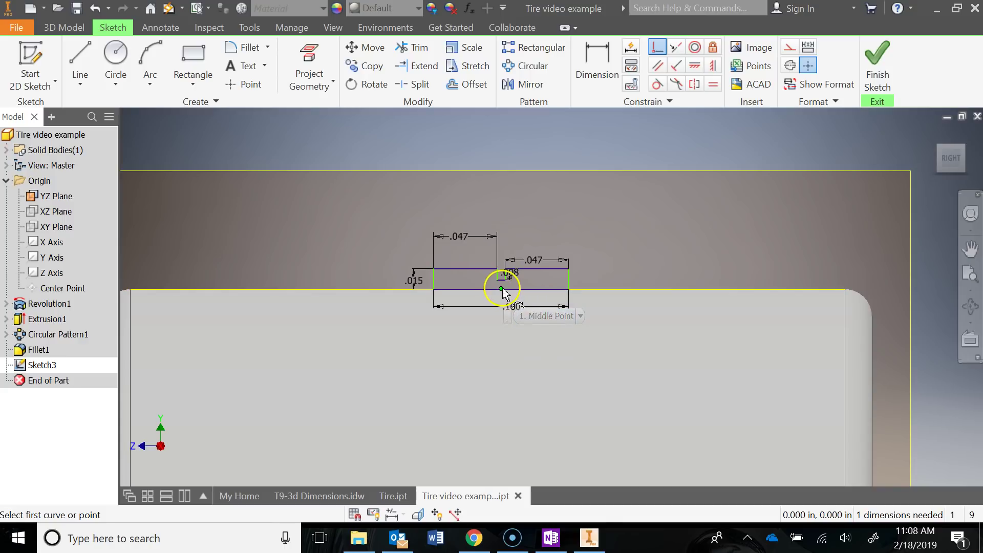
pyautogui.click(502, 288)
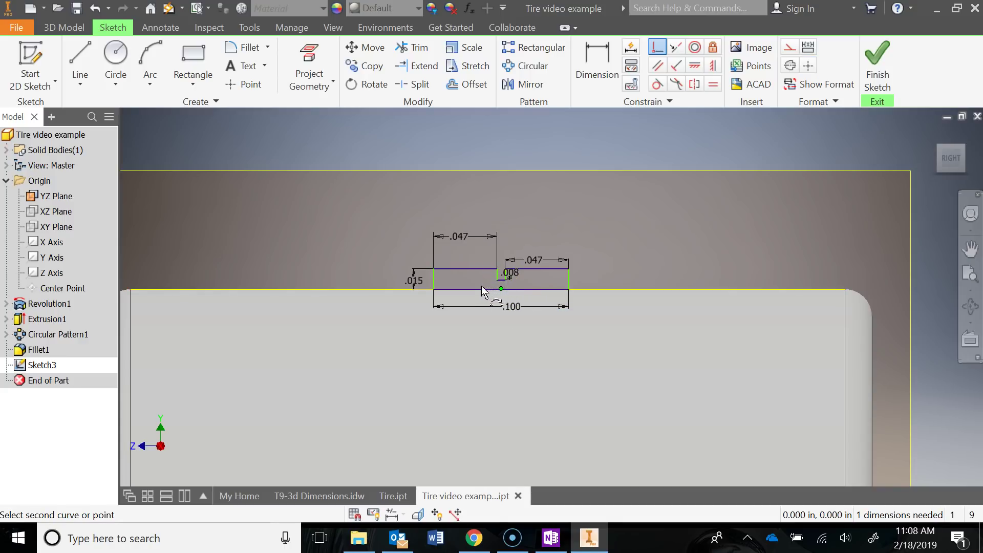
pyautogui.scroll(-2, 457, 294)
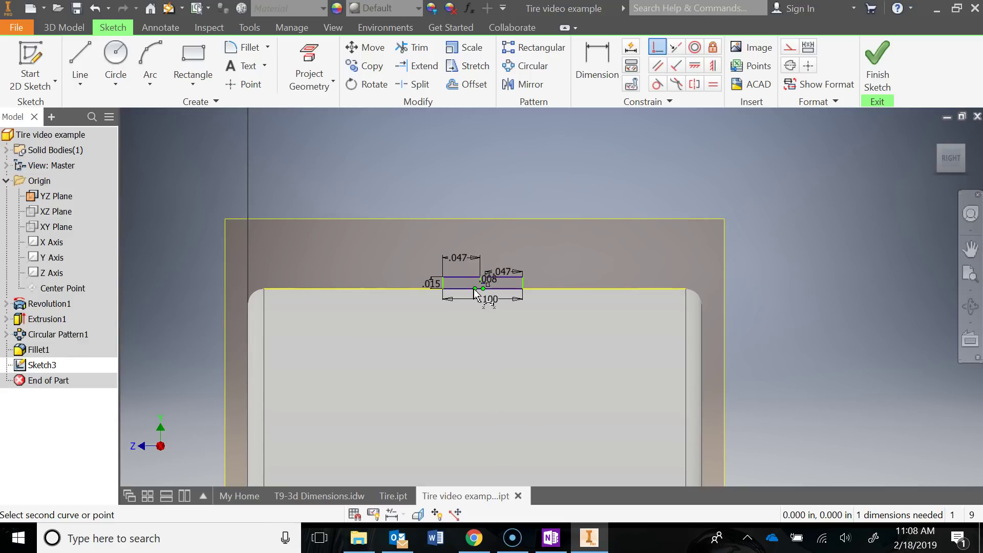
pyautogui.moveTo(482, 293)
pyautogui.click(474, 289)
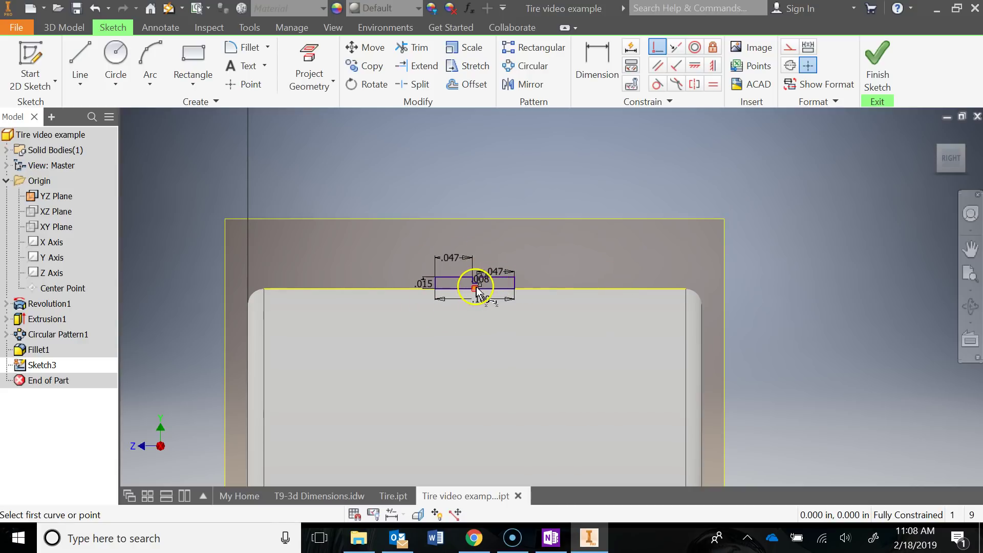
pyautogui.moveTo(518, 278)
pyautogui.scroll(-3, 527, 279)
pyautogui.moveTo(529, 279); pyautogui.dragTo(709, 269, button='middle')
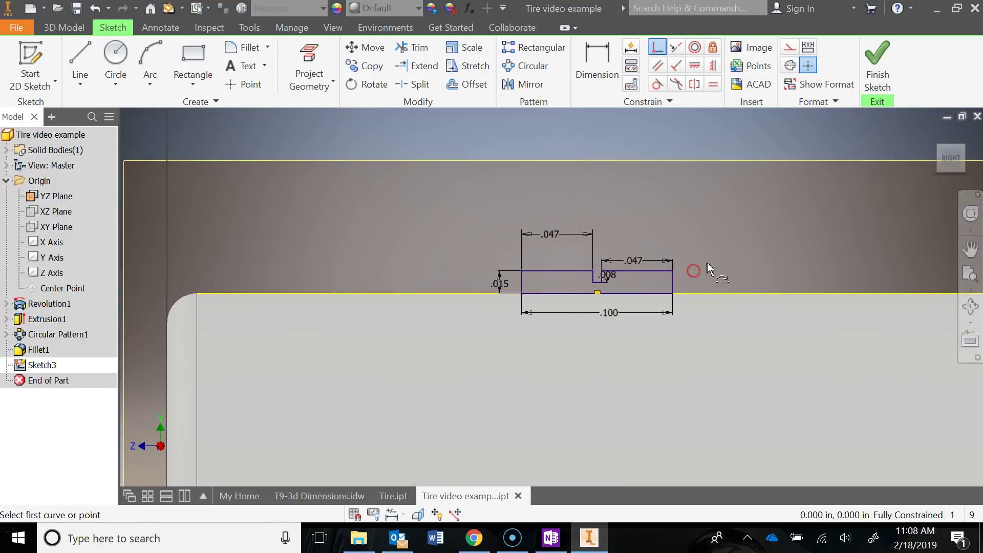
pyautogui.click(877, 64)
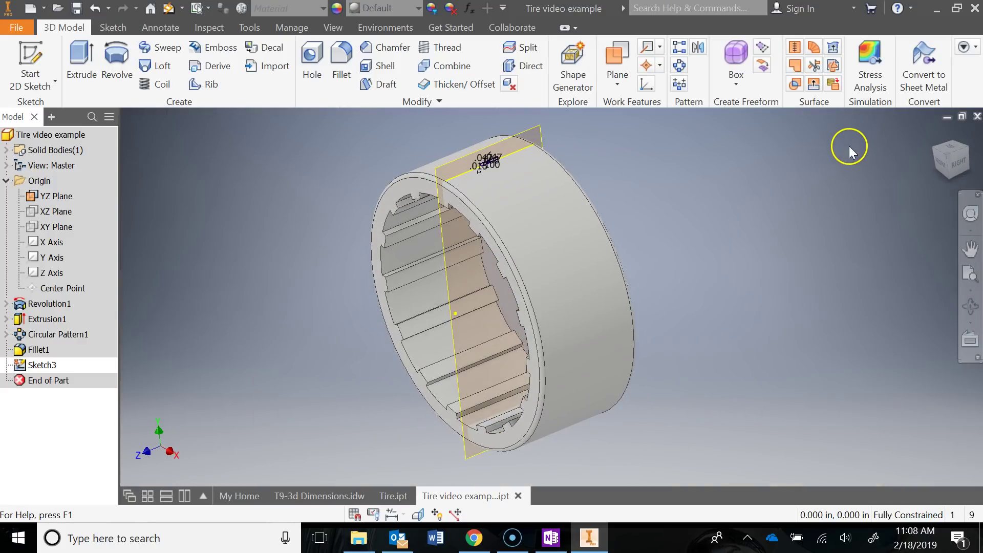
# Revolve the notched tread profile fully around the Z axis, joining it to the tire ring
pyautogui.click(122, 57)
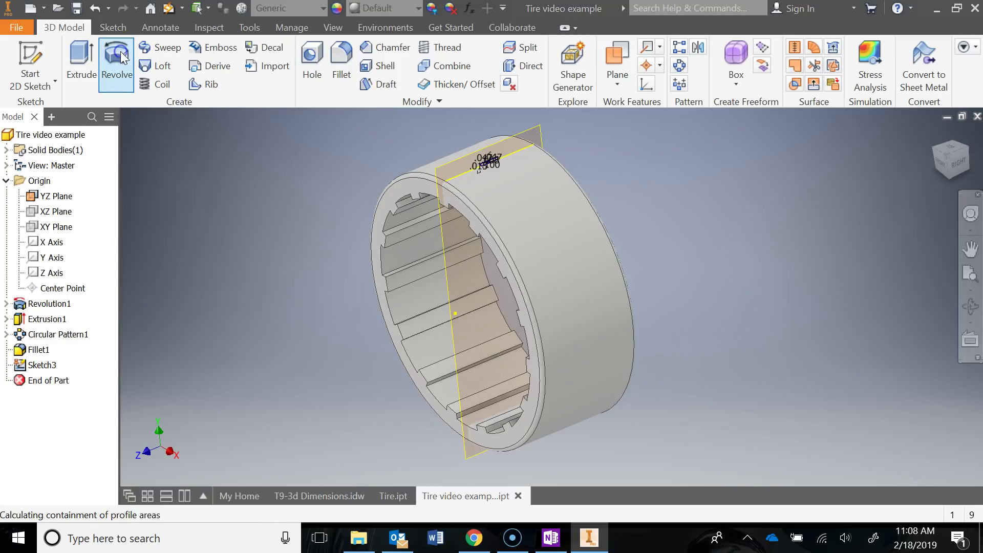
pyautogui.click(494, 150)
pyautogui.scroll(-5, 496, 158)
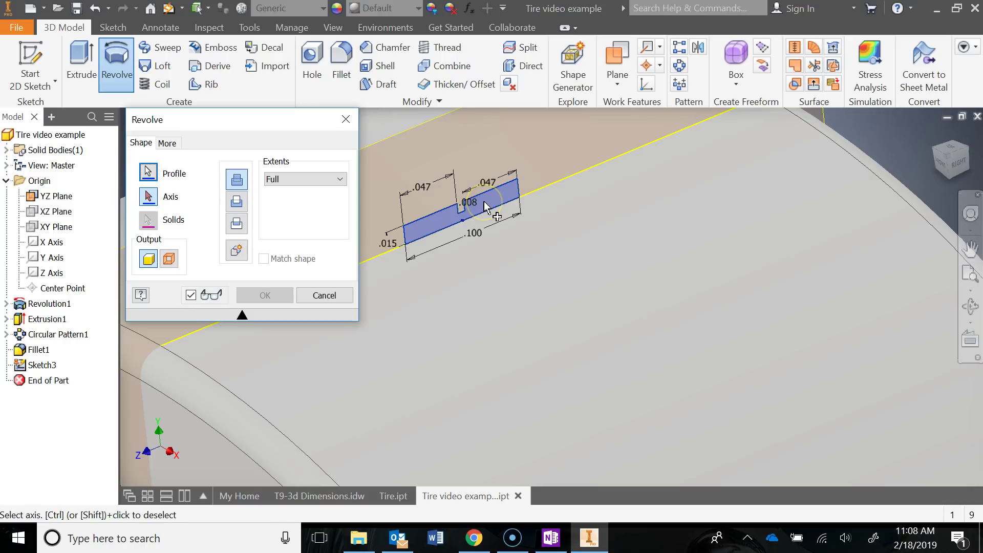
pyautogui.click(149, 173)
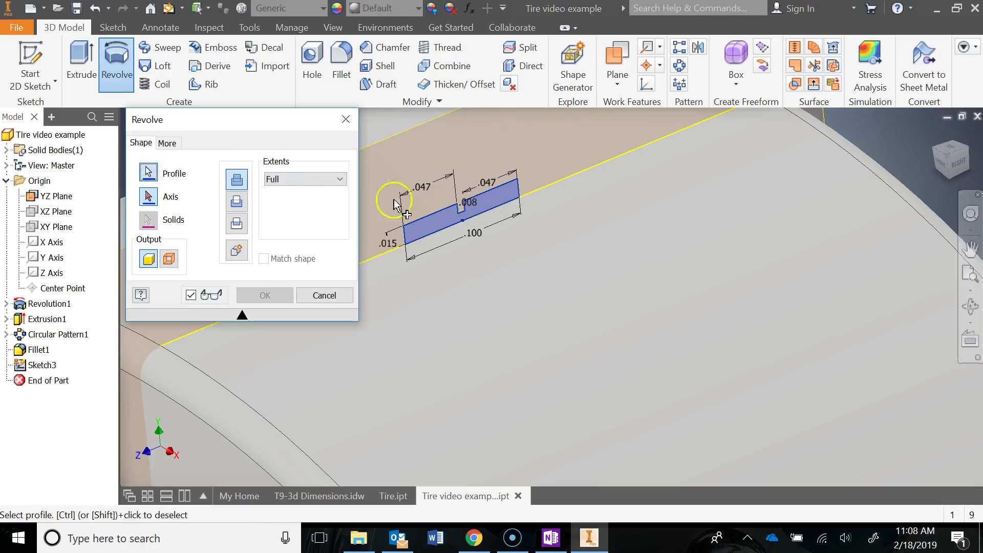
pyautogui.click(148, 196)
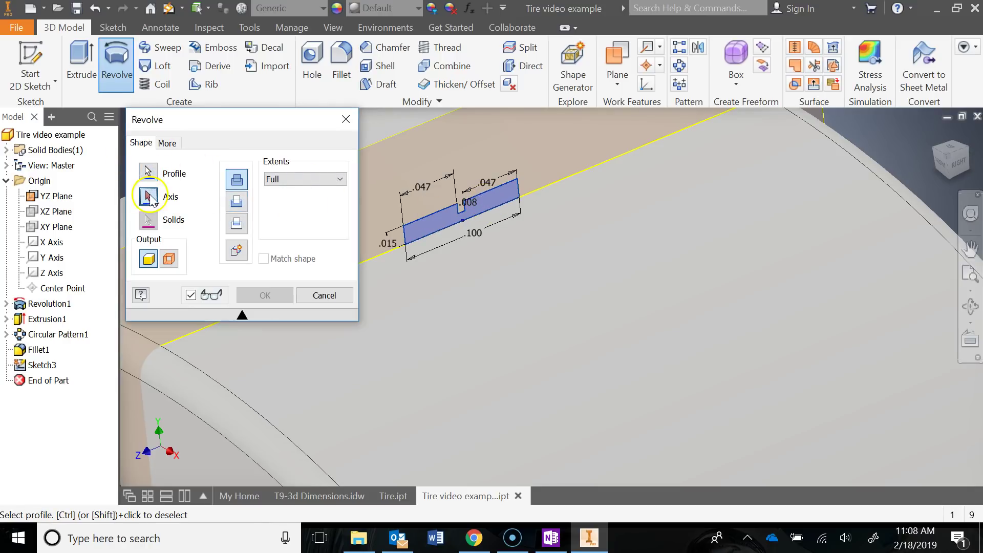
pyautogui.scroll(-5, 391, 246)
pyautogui.moveTo(443, 248); pyautogui.dragTo(505, 340, button='middle')
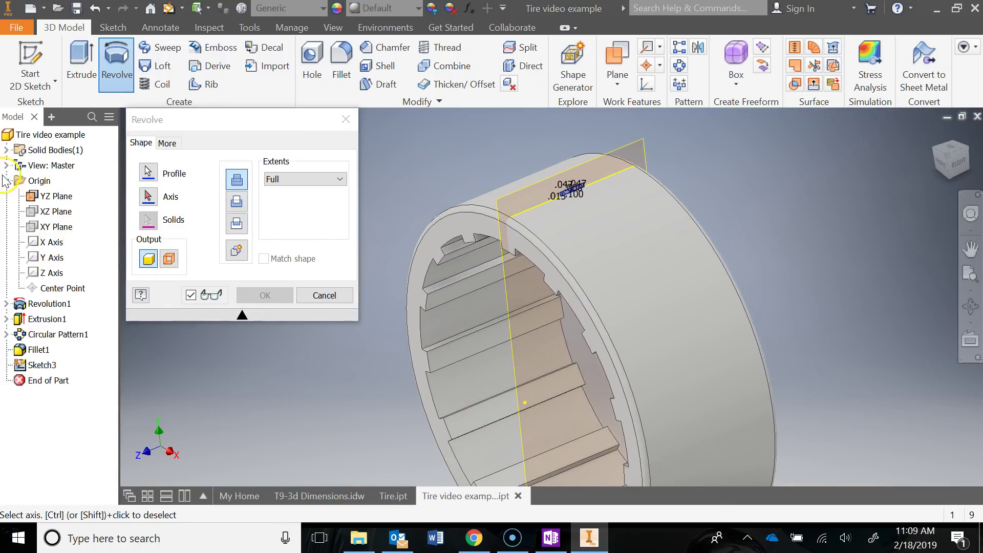
pyautogui.click(52, 273)
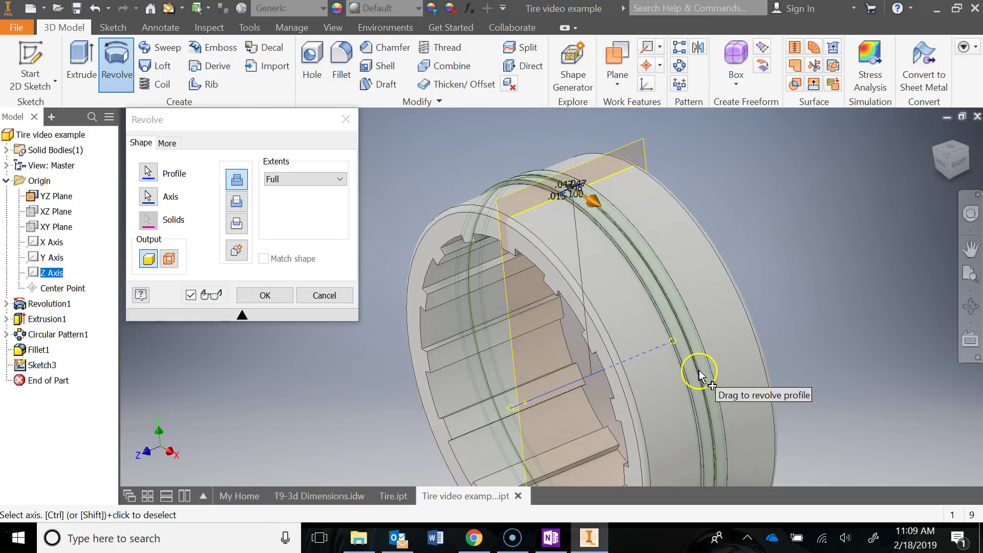
pyautogui.click(275, 296)
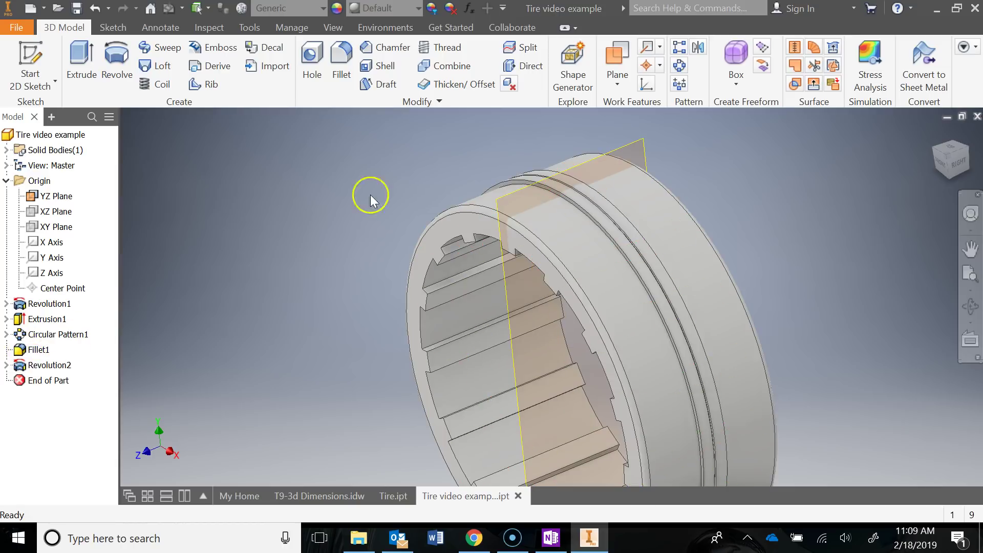
# Hide the YZ plane and save the tire part
pyautogui.rightClick(61, 197)
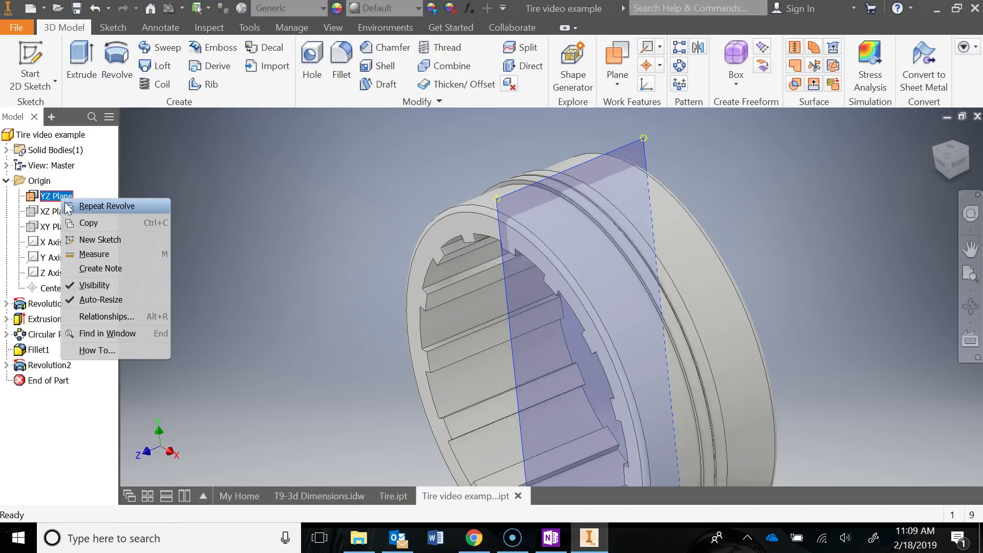
pyautogui.click(108, 288)
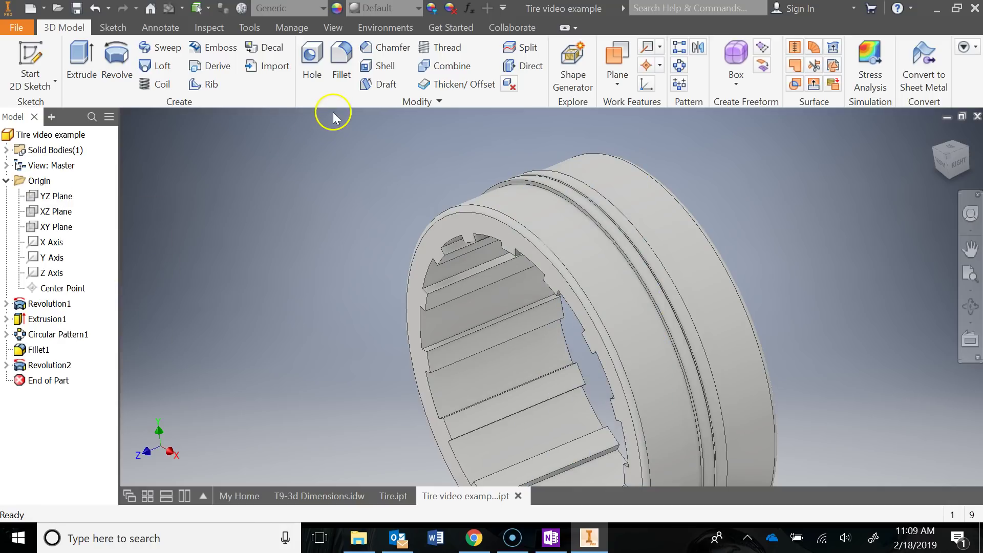
pyautogui.click(78, 9)
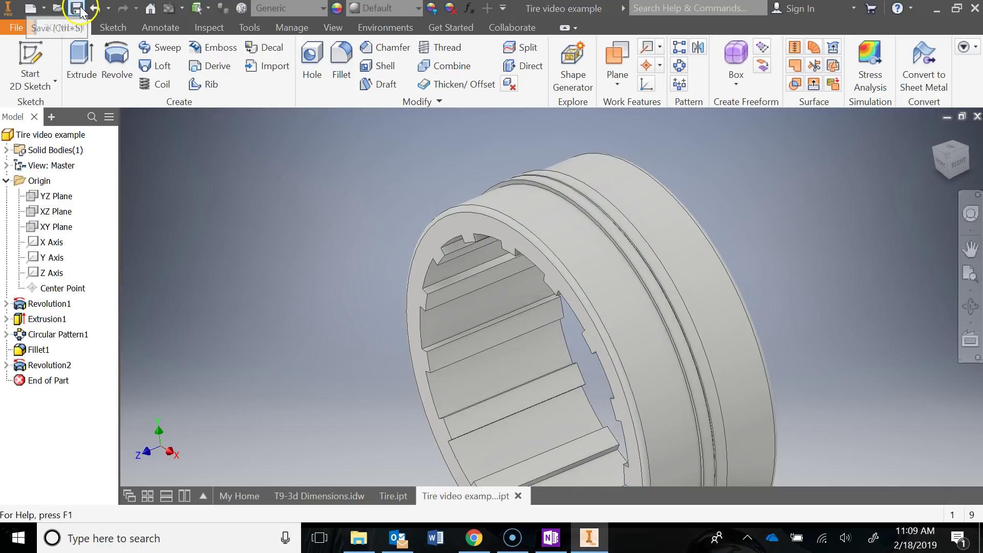
pyautogui.press('F6')
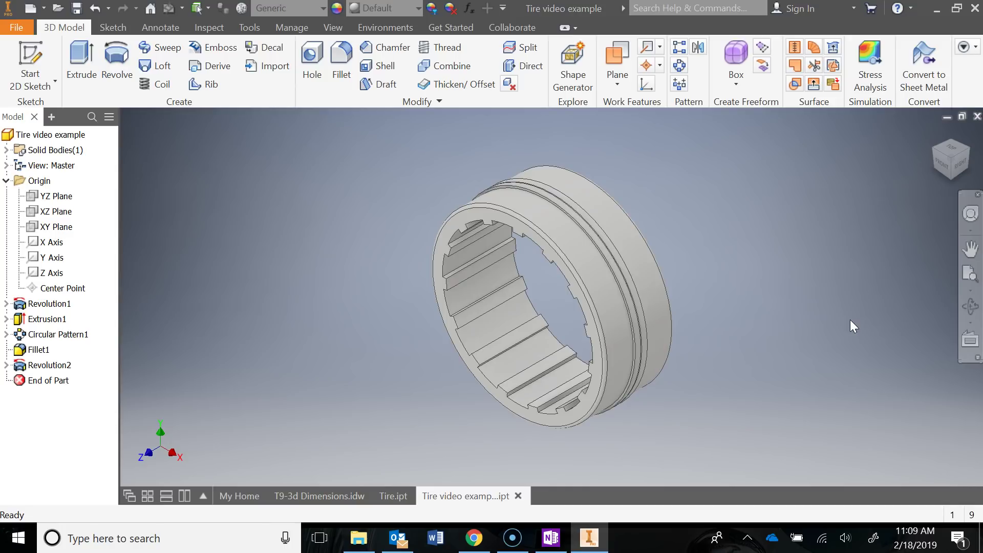
pyautogui.click(607, 326)
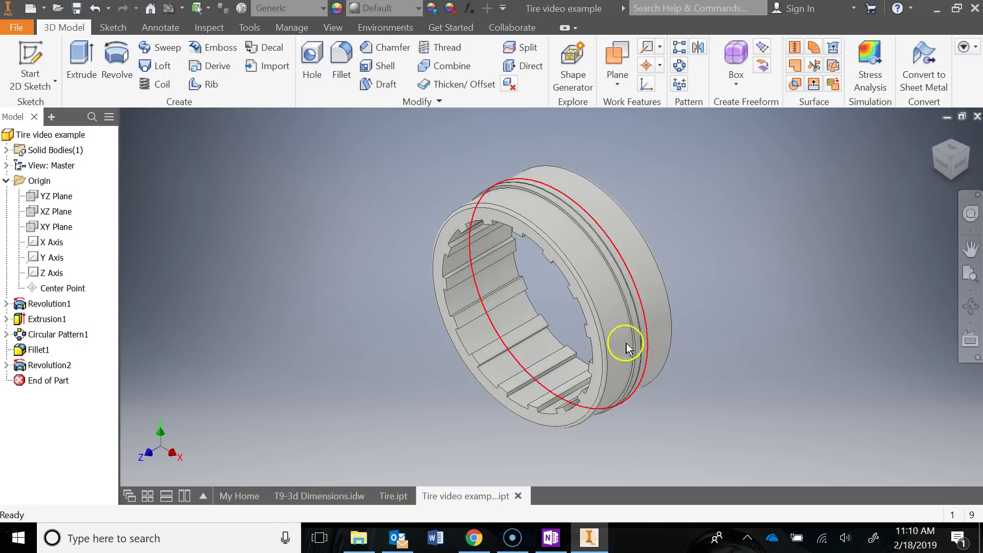
# Show the YZ plane and create a work plane offset 0.875 in from it, just outside the tire
pyautogui.click(49, 199)
pyautogui.rightClick(50, 200)
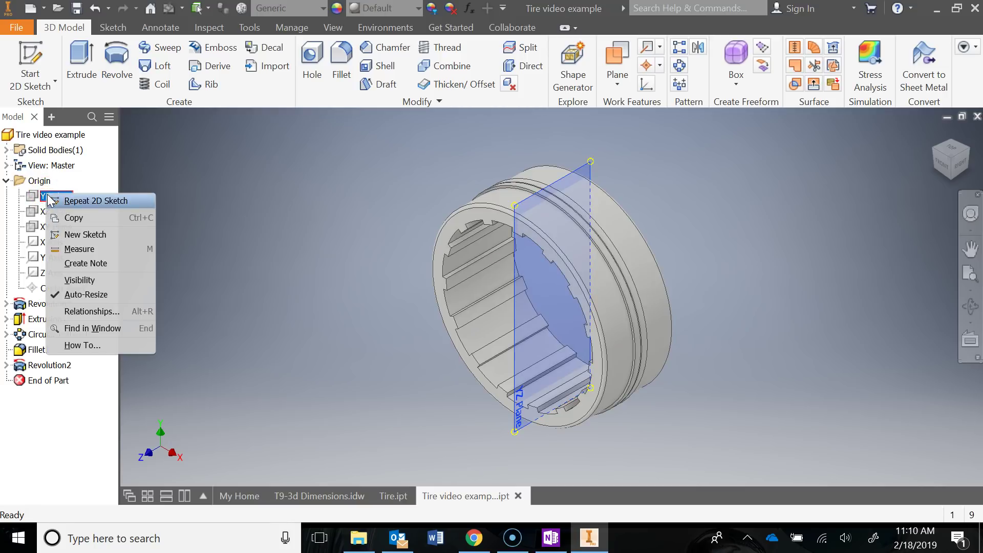
pyautogui.click(76, 282)
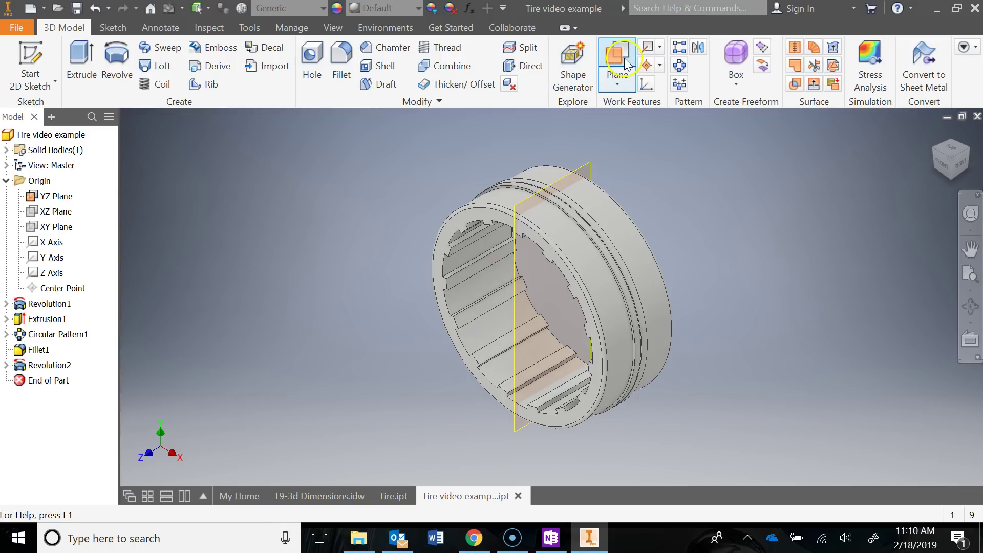
pyautogui.click(621, 80)
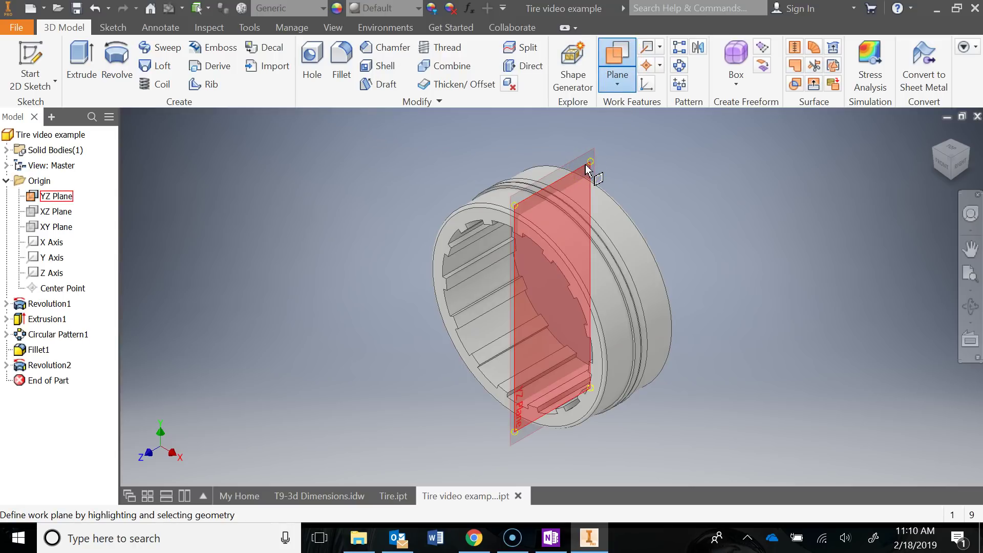
pyautogui.moveTo(589, 167); pyautogui.dragTo(734, 214)
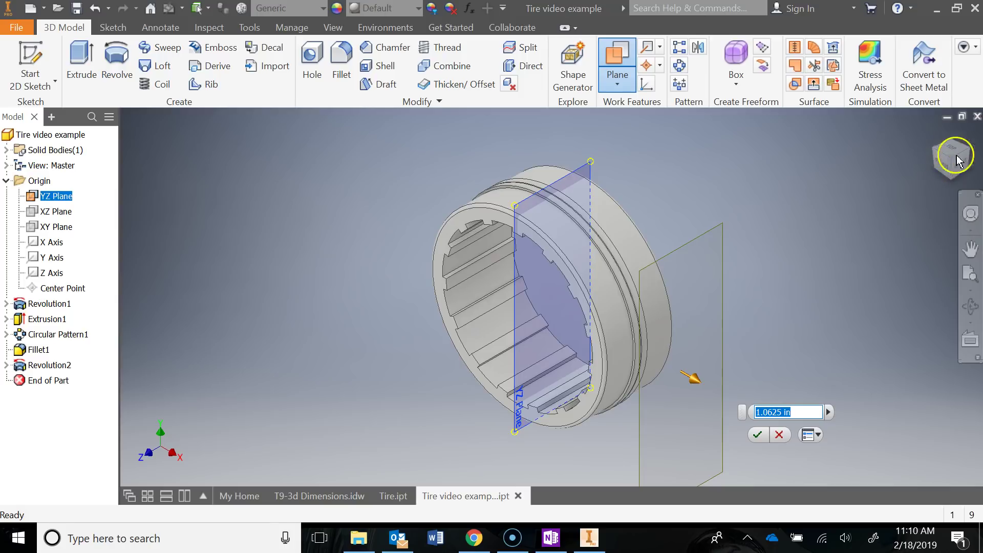
pyautogui.click(944, 166)
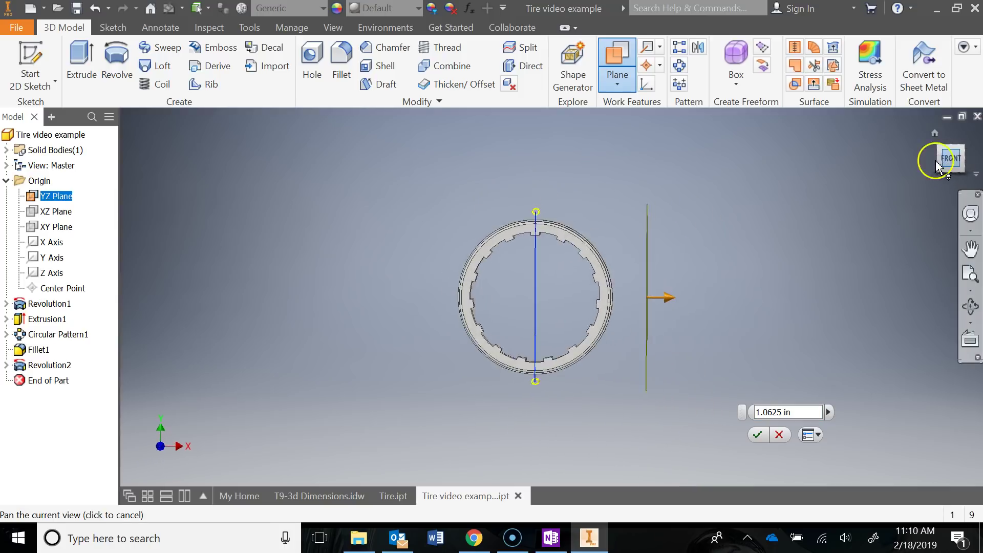
pyautogui.moveTo(667, 299); pyautogui.dragTo(642, 298)
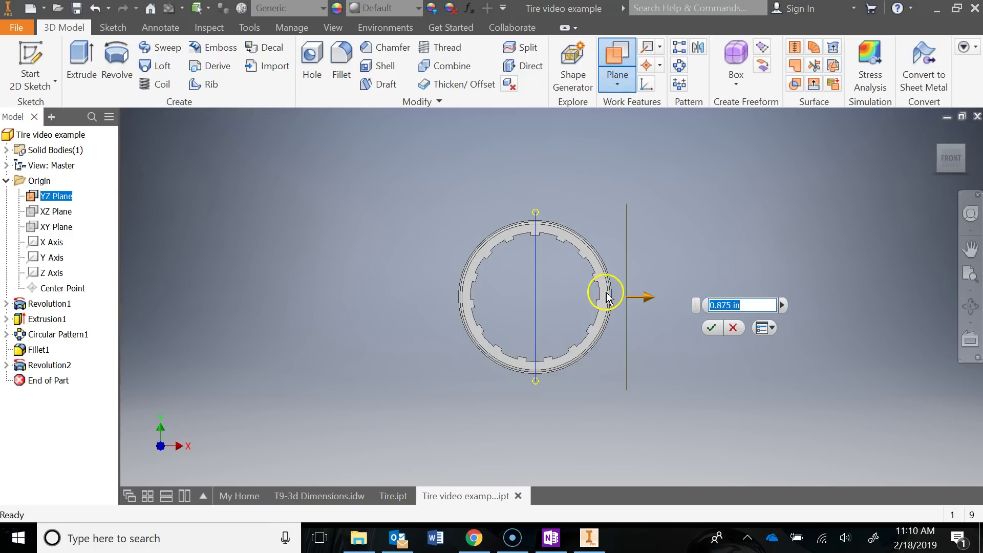
pyautogui.click(712, 328)
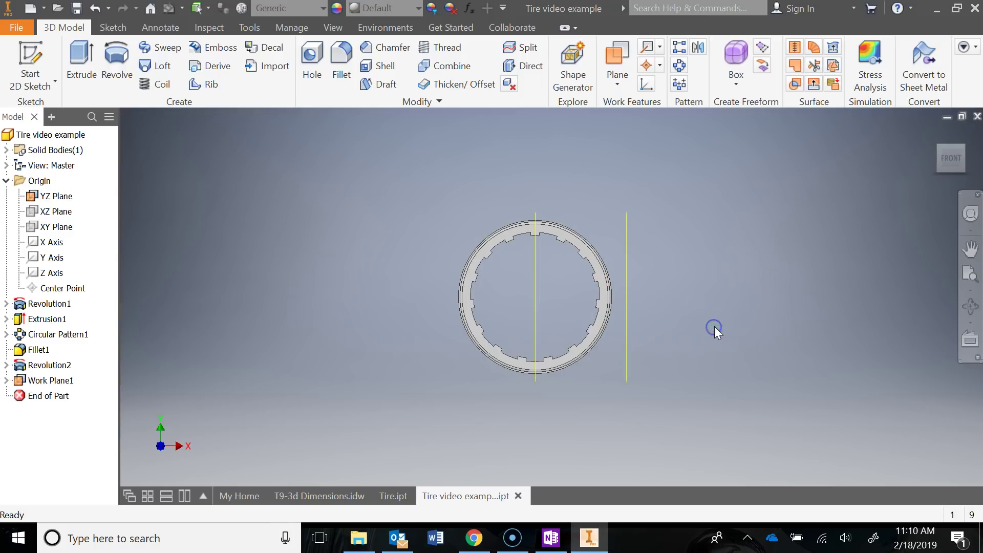
# Hide the YZ plane and start a new sketch on the offset work plane
pyautogui.click(935, 134)
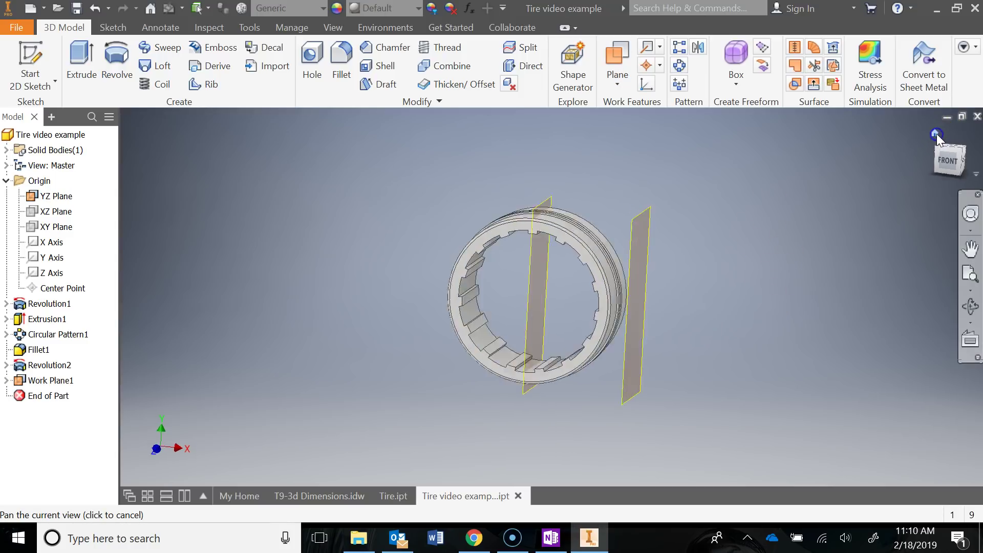
pyautogui.rightClick(56, 200)
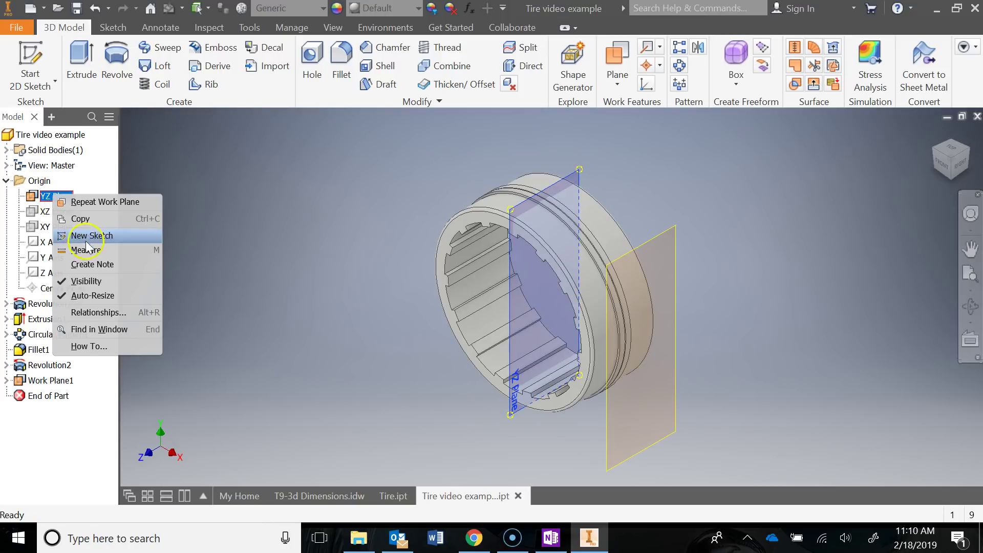
pyautogui.click(96, 283)
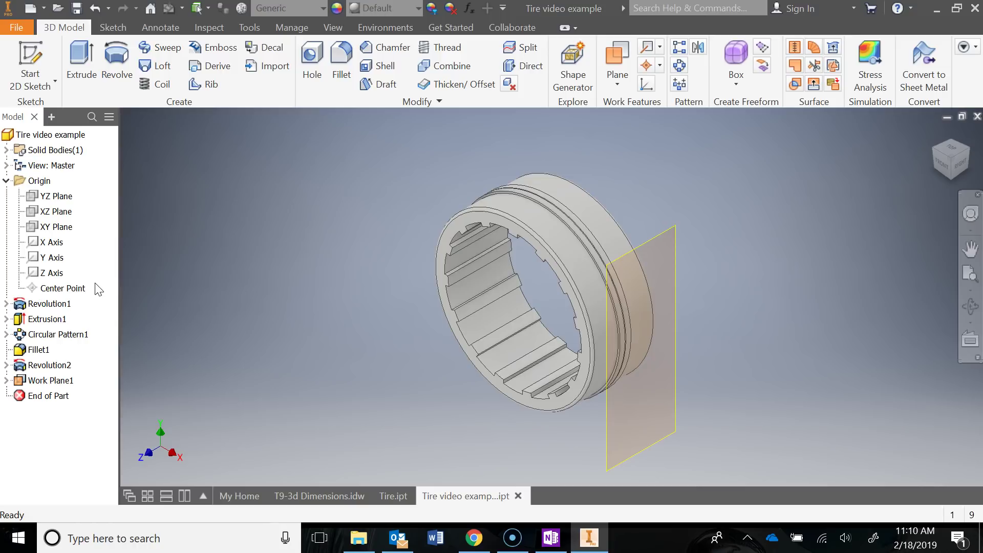
pyautogui.click(49, 55)
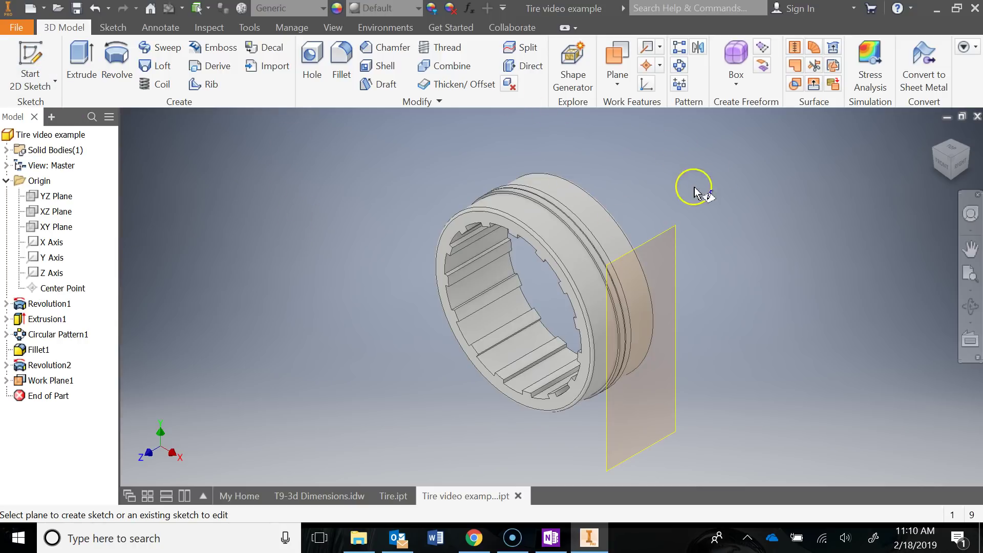
pyautogui.click(669, 233)
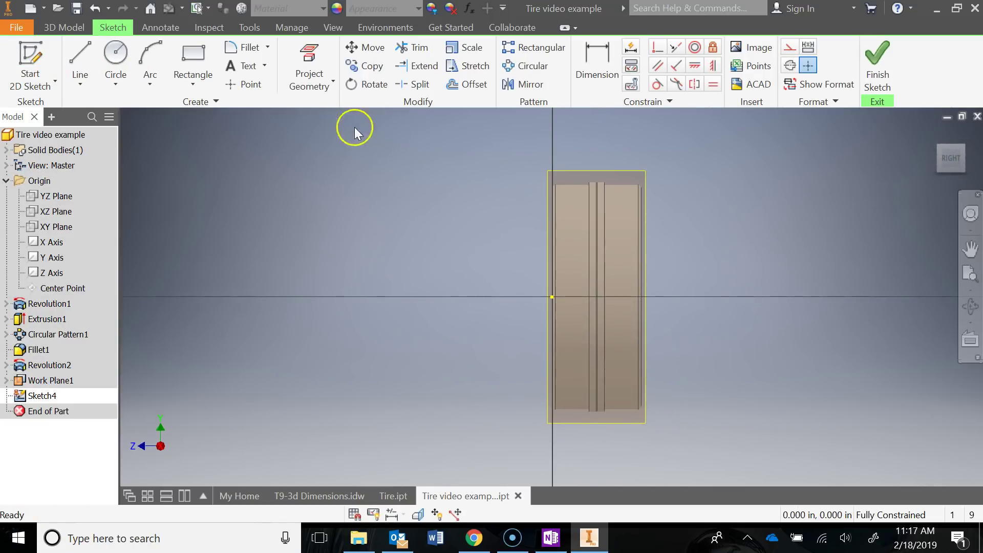
# Draw a horizontal construction line 0.57 in long from the sketch origin across the tire's width
pyautogui.click(83, 57)
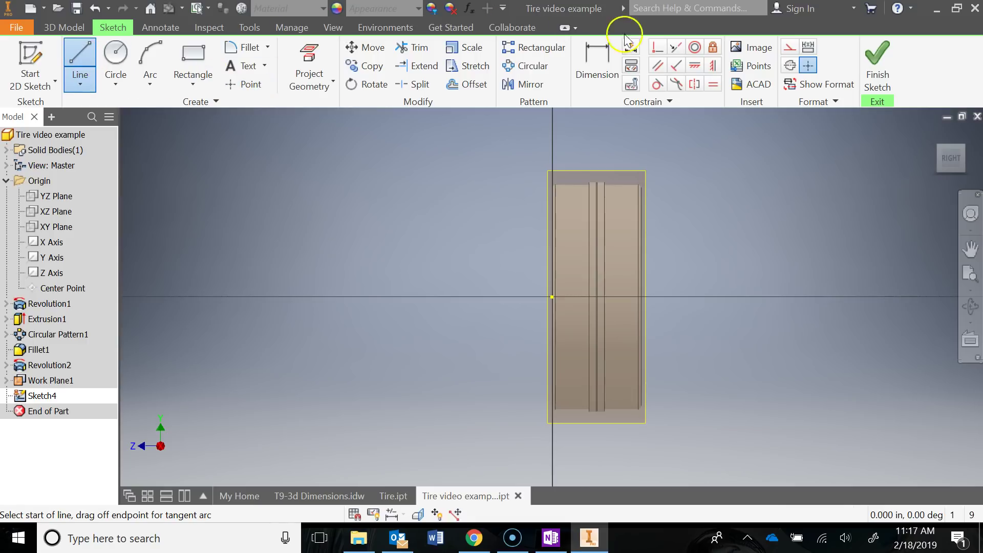
pyautogui.click(790, 48)
pyautogui.scroll(-3, 760, 262)
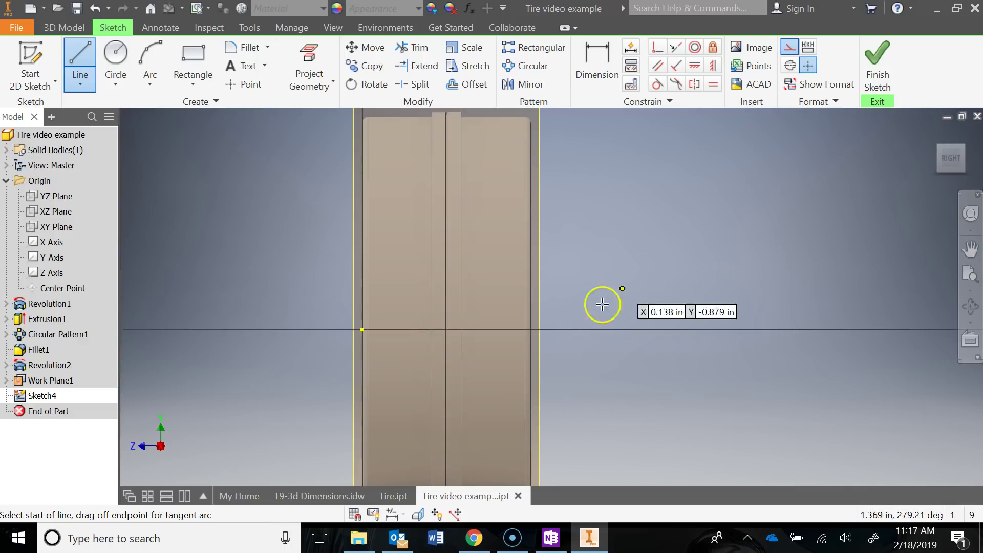
pyautogui.click(362, 331)
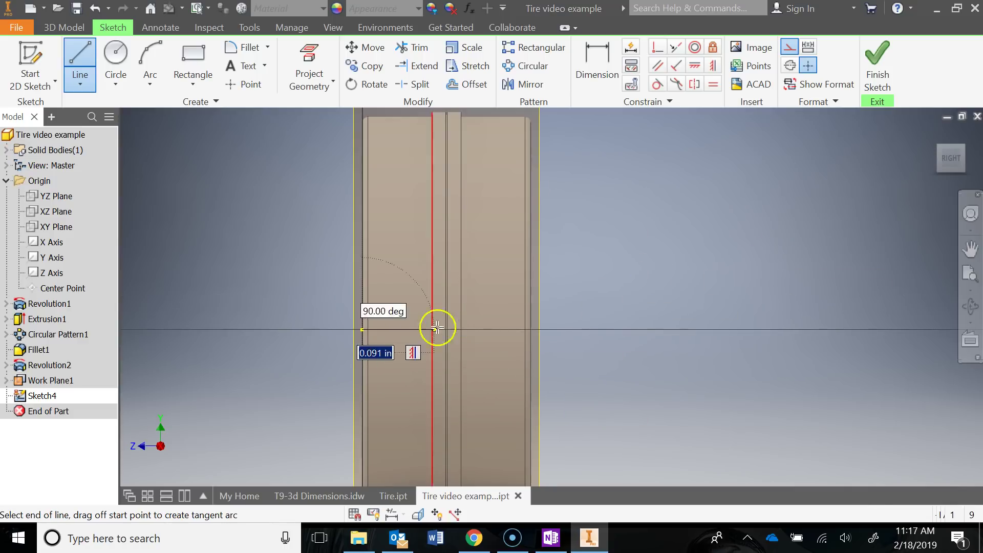
pyautogui.write('.57')
pyautogui.press('Return')
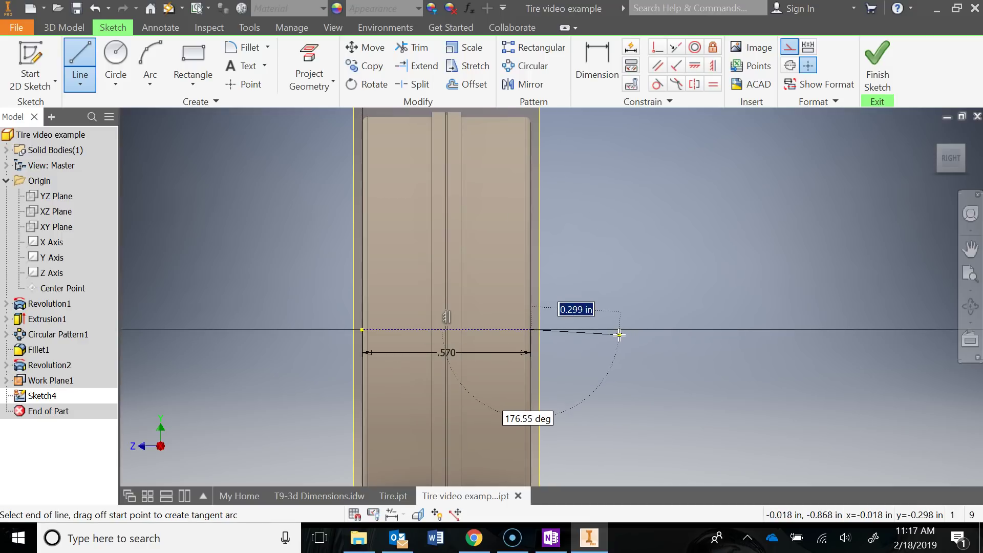
pyautogui.press('Escape')
# Draw a vertical construction line upward from the midpoint of the horizontal construction line
pyautogui.click(80, 72)
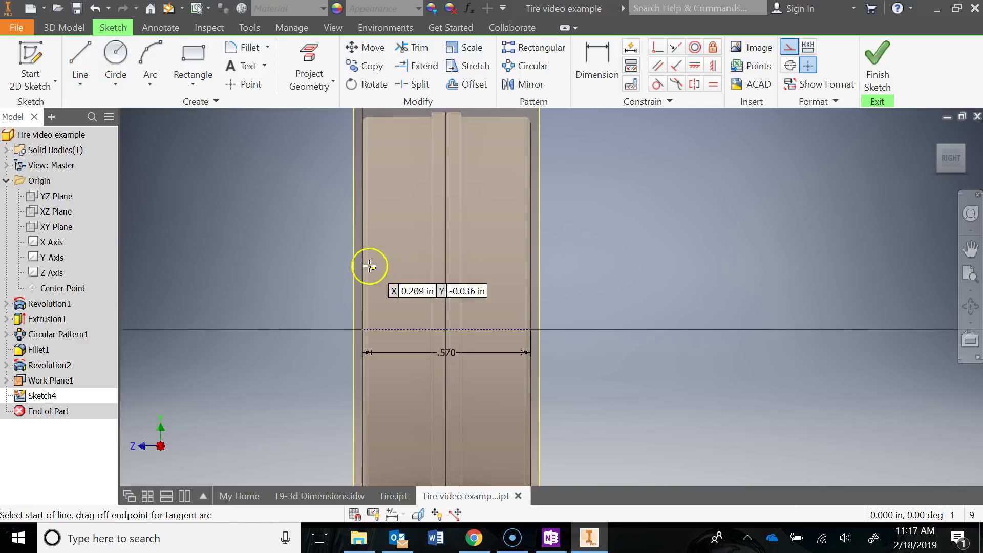
pyautogui.scroll(5, 447, 335)
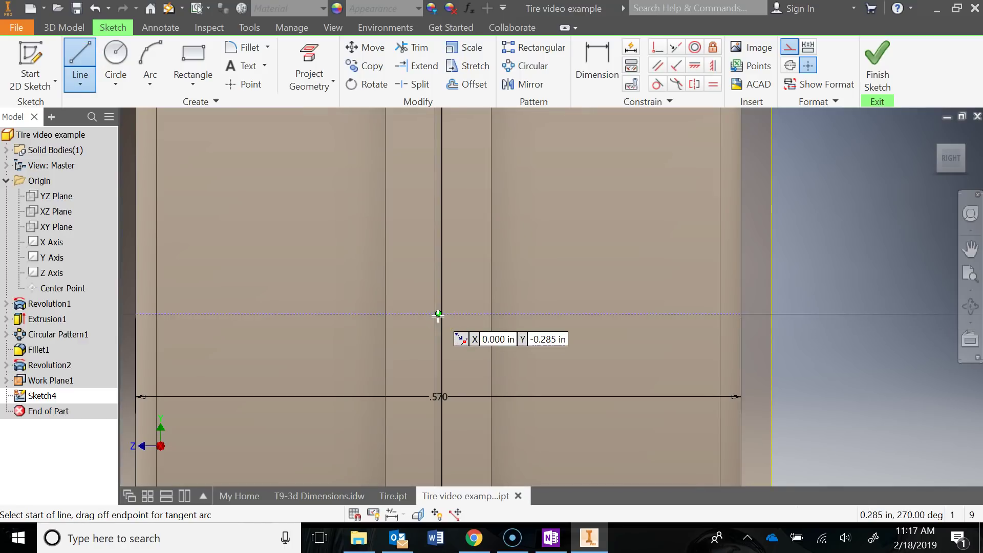
pyautogui.click(439, 281)
pyautogui.scroll(-4, 437, 276)
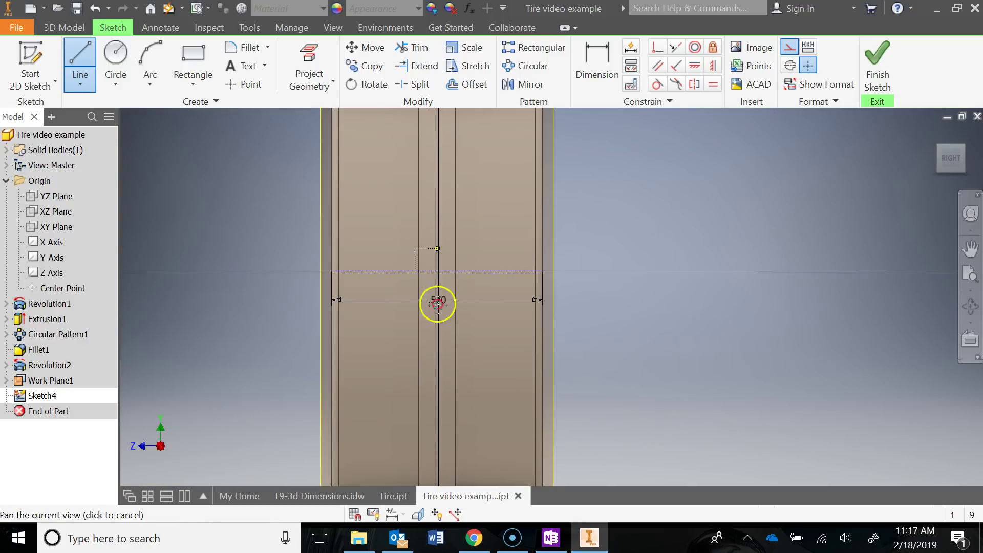
pyautogui.moveTo(438, 303); pyautogui.dragTo(418, 448, button='middle')
pyautogui.click(418, 122)
pyautogui.press('Escape')
pyautogui.moveTo(752, 319); pyautogui.dragTo(776, 232, button='middle')
pyautogui.click(448, 244)
pyautogui.moveTo(709, 317)
pyautogui.mouseDown(button='middle')
pyautogui.moveTo(709, 308)
pyautogui.moveTo(710, 337)
pyautogui.mouseUp(button='middle')
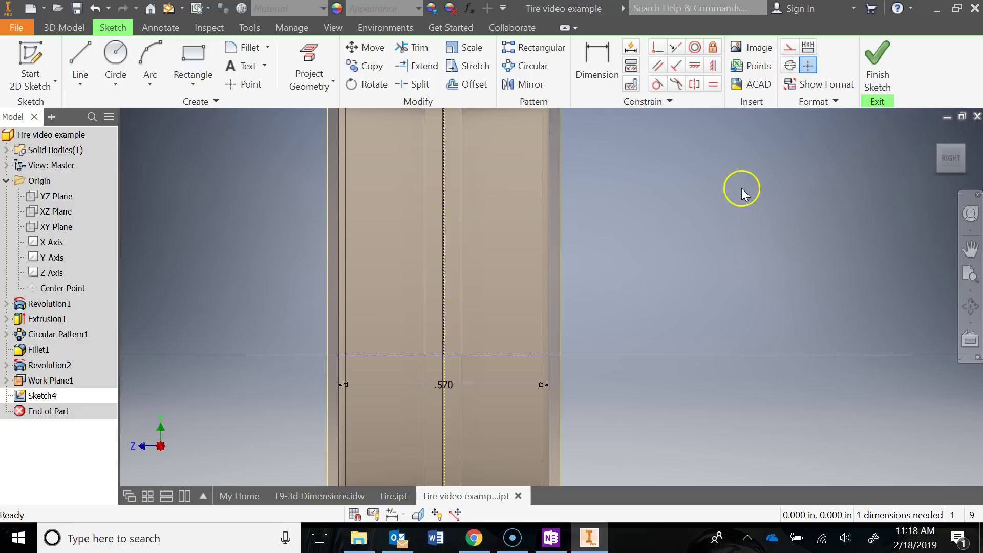
# Draw a 0.06 in vertical line straight down from the horizontal construction line, a short distance left of the vertical centerline
pyautogui.click(81, 58)
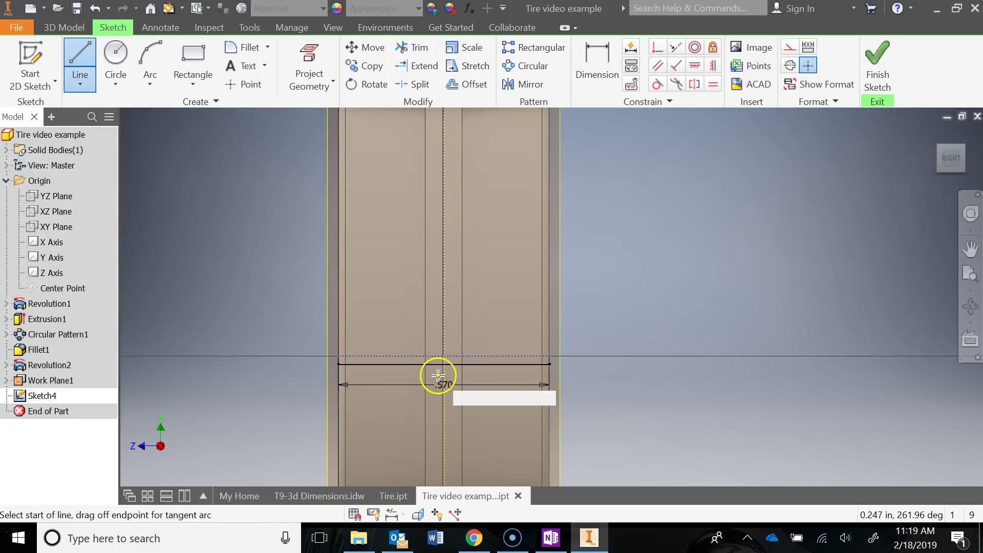
pyautogui.hotkey('ctrl', 'z')
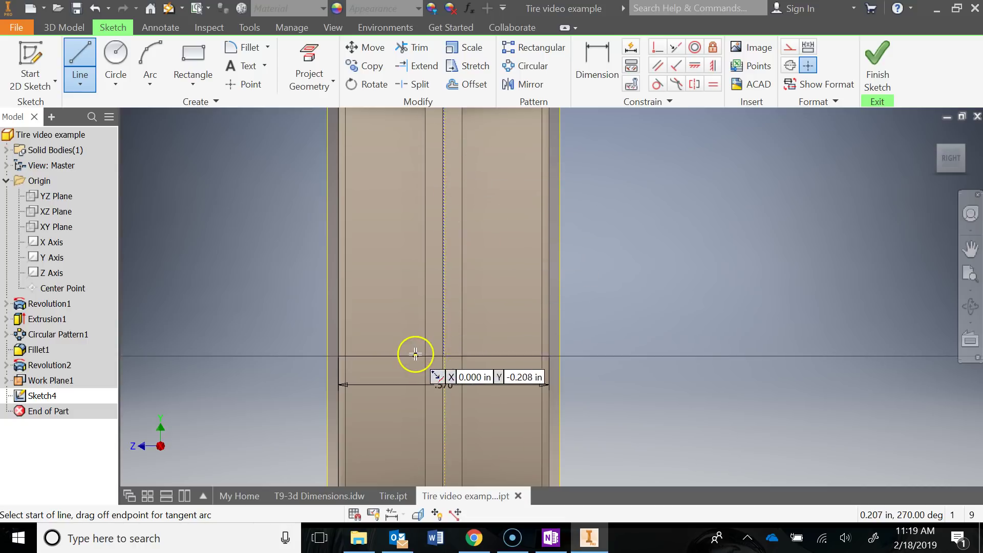
pyautogui.scroll(2, 440, 329)
pyautogui.moveTo(449, 329); pyautogui.dragTo(450, 329, button='middle')
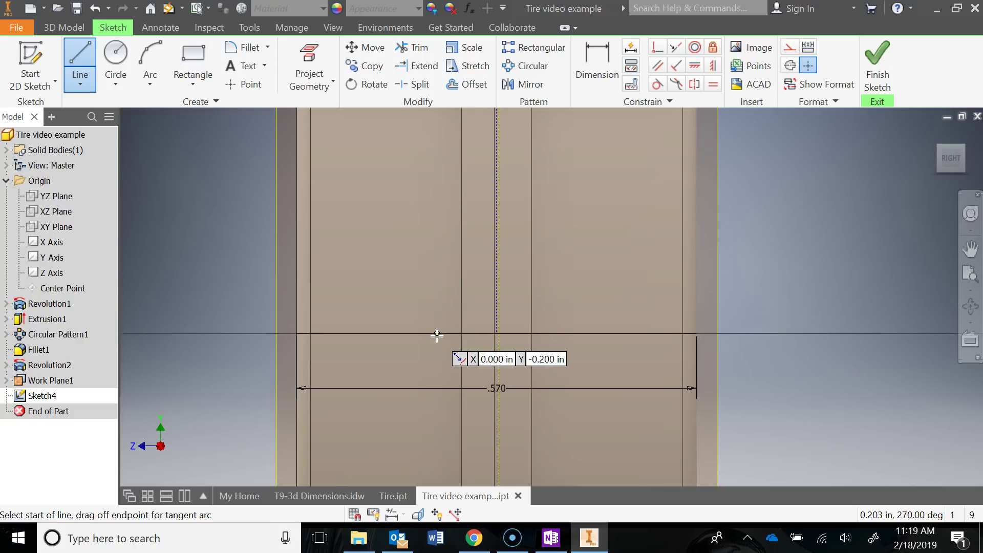
pyautogui.click(436, 335)
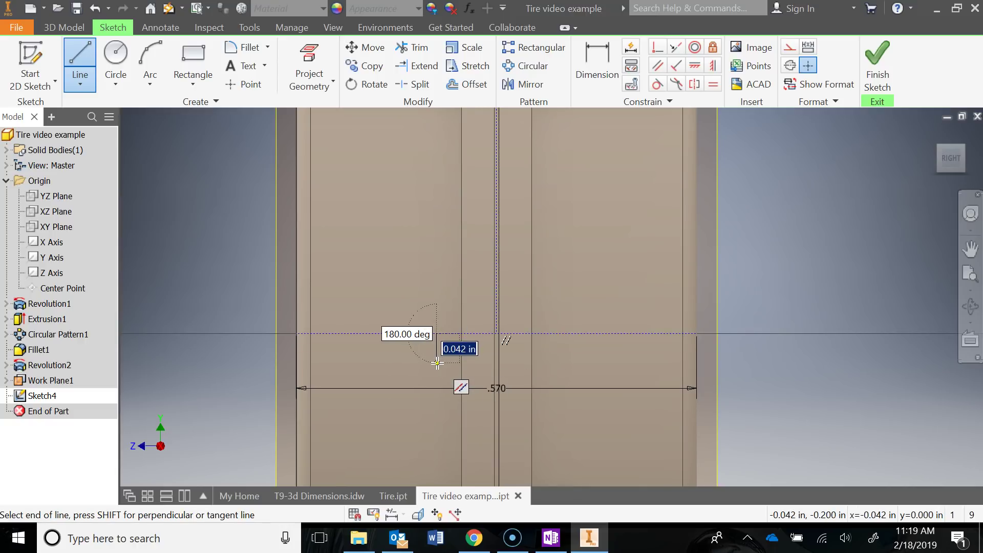
pyautogui.write('.0')
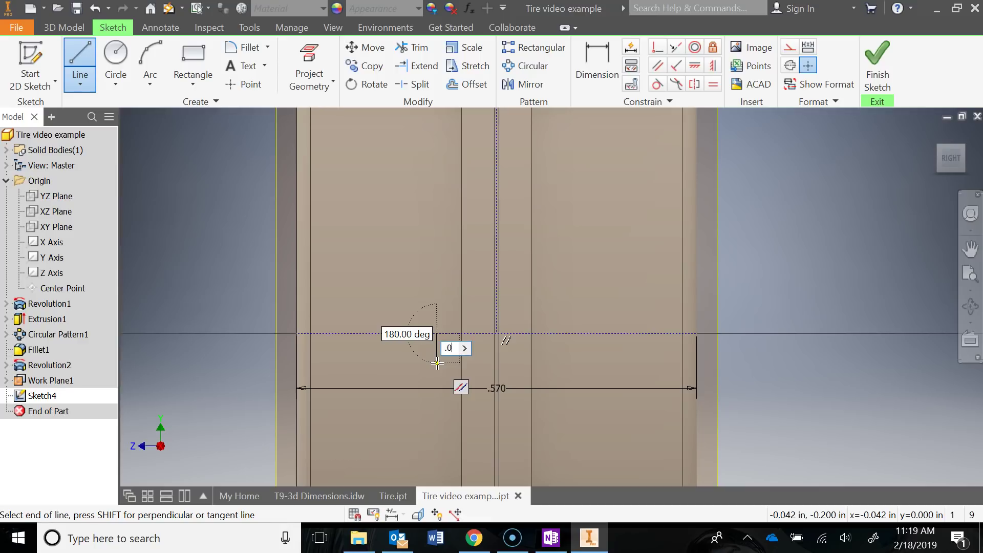
pyautogui.write('6')
pyautogui.press('Return')
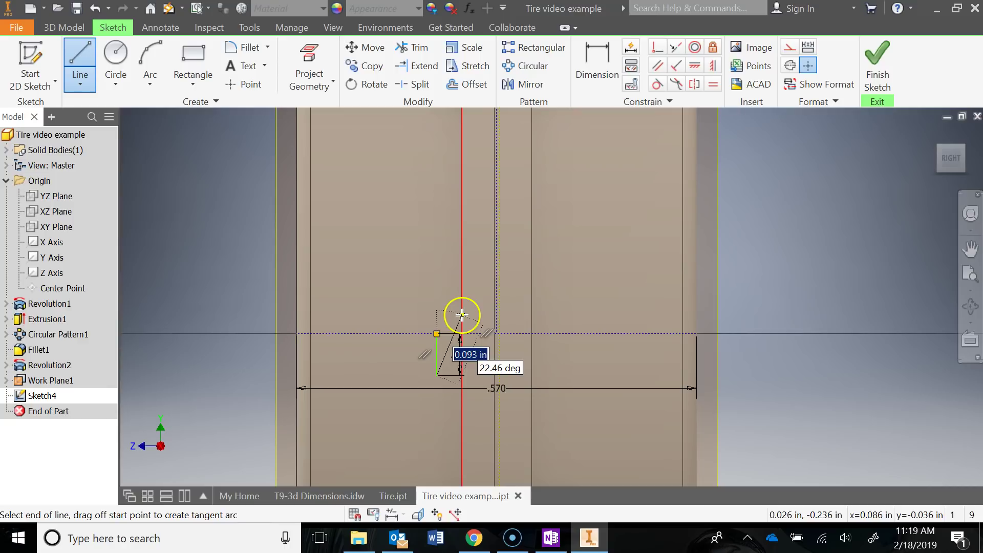
pyautogui.press('Escape')
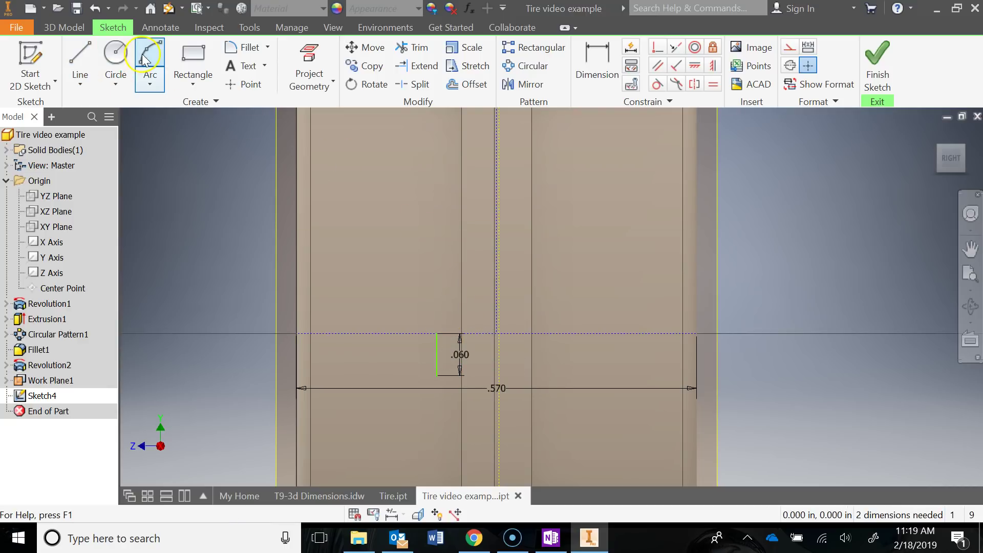
# Draw a three-point arc with a 0.3 in radius from the short line's upper end to the tire's left side edge
pyautogui.click(148, 67)
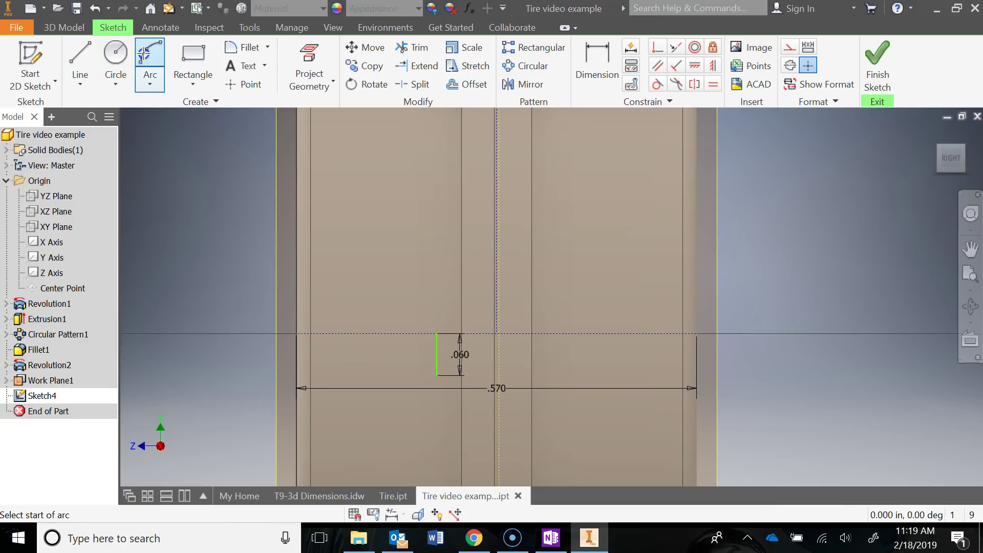
pyautogui.click(436, 332)
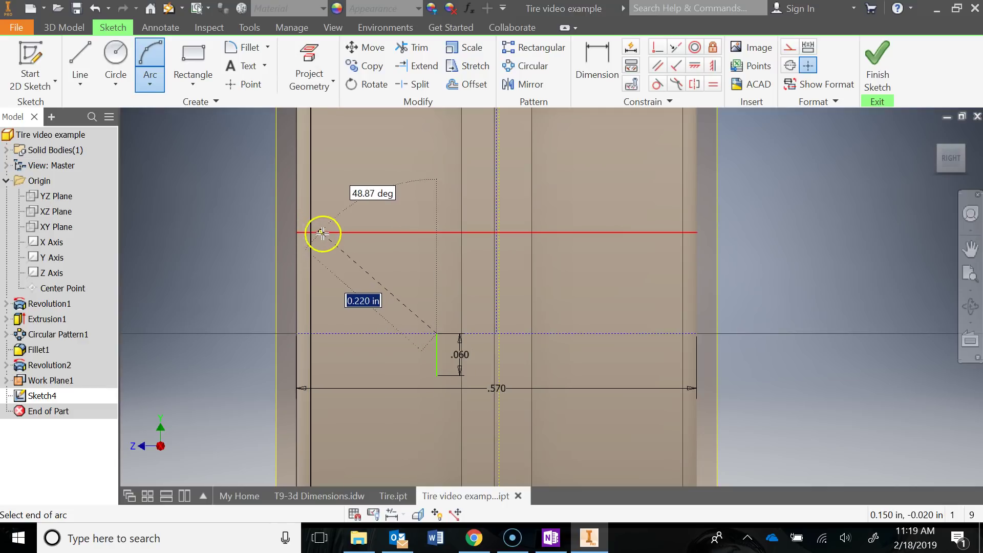
pyautogui.moveTo(321, 230); pyautogui.dragTo(351, 248, button='middle')
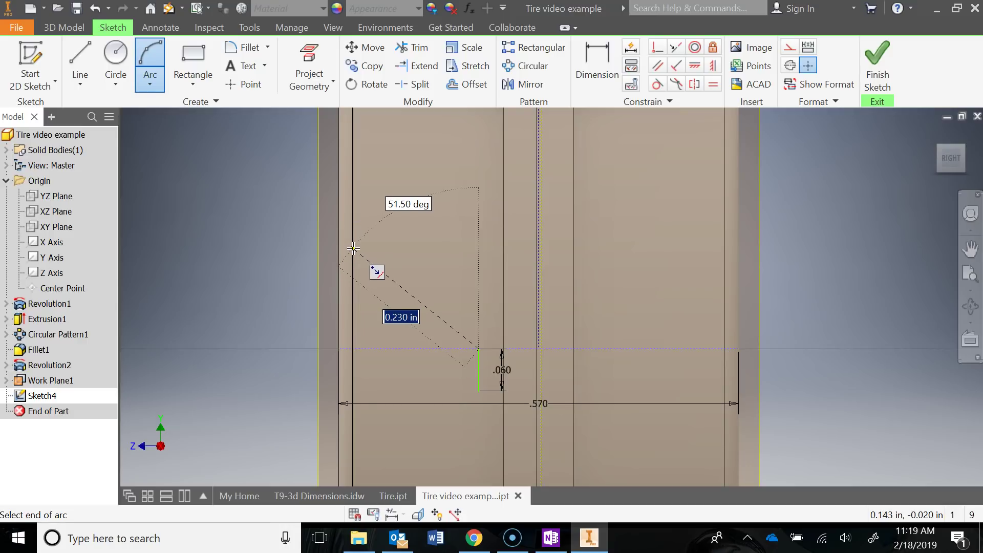
pyautogui.click(353, 249)
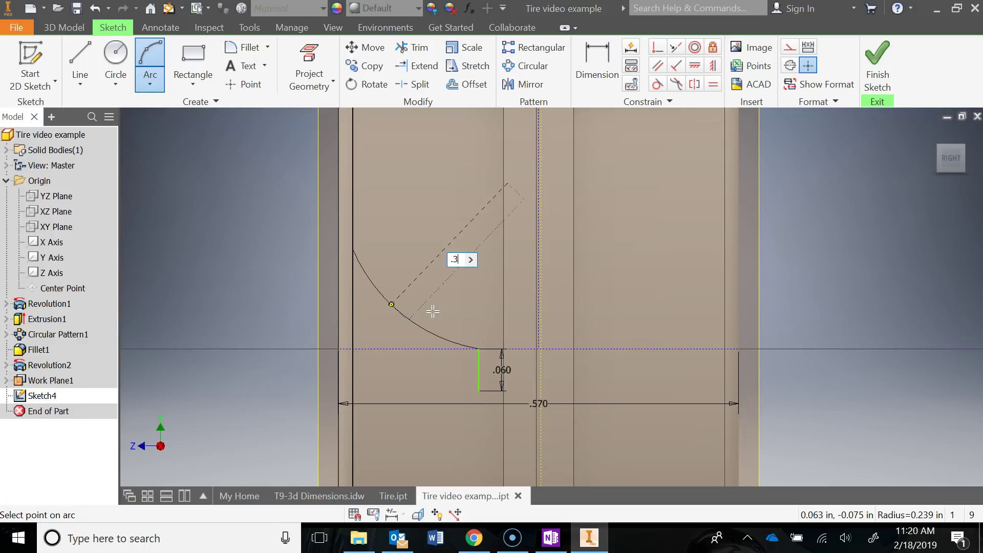
pyautogui.press('Return')
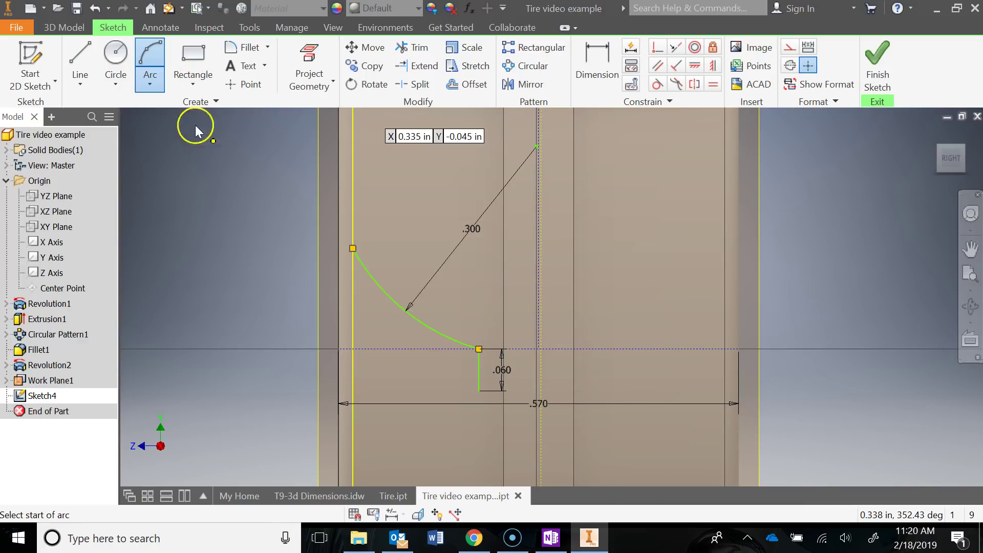
# Draw a three-point arc with a 0.36 in radius from the short vertical line's lower end to the tire's left side edge
pyautogui.click(479, 390)
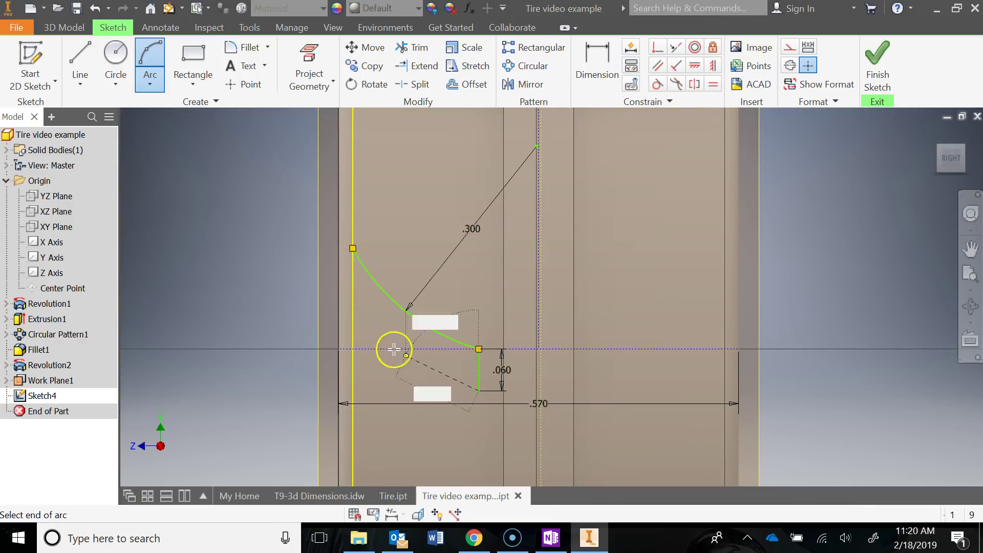
pyautogui.click(353, 304)
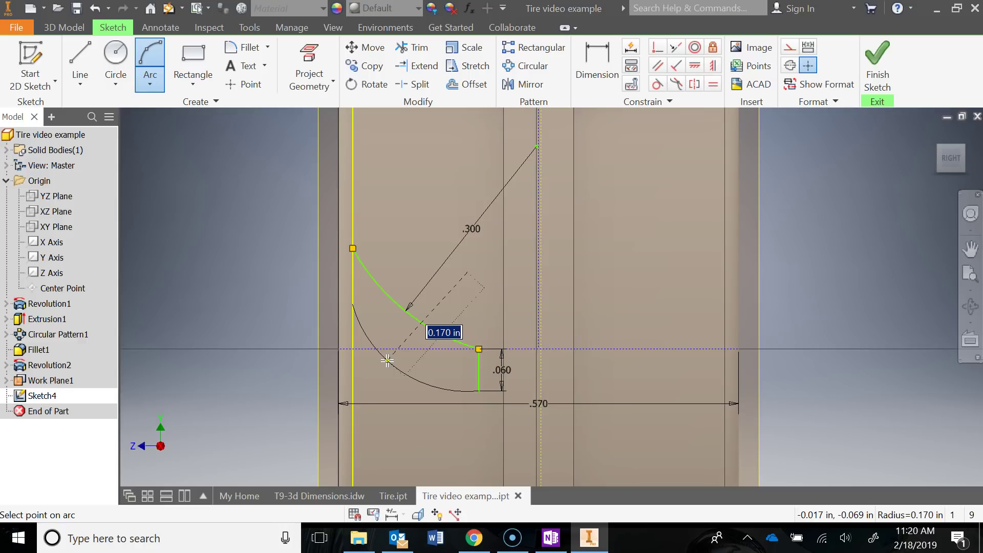
pyautogui.write('.36')
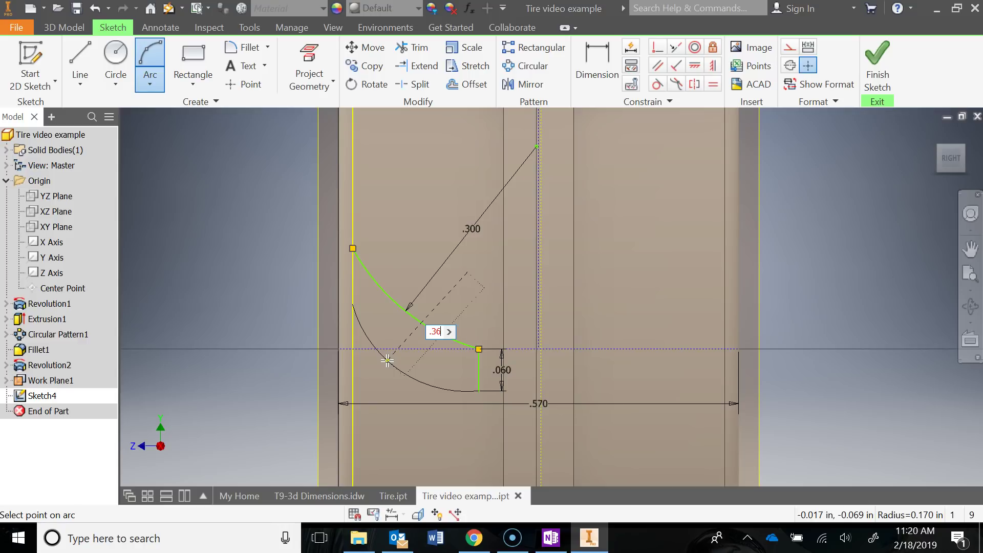
pyautogui.press('Return')
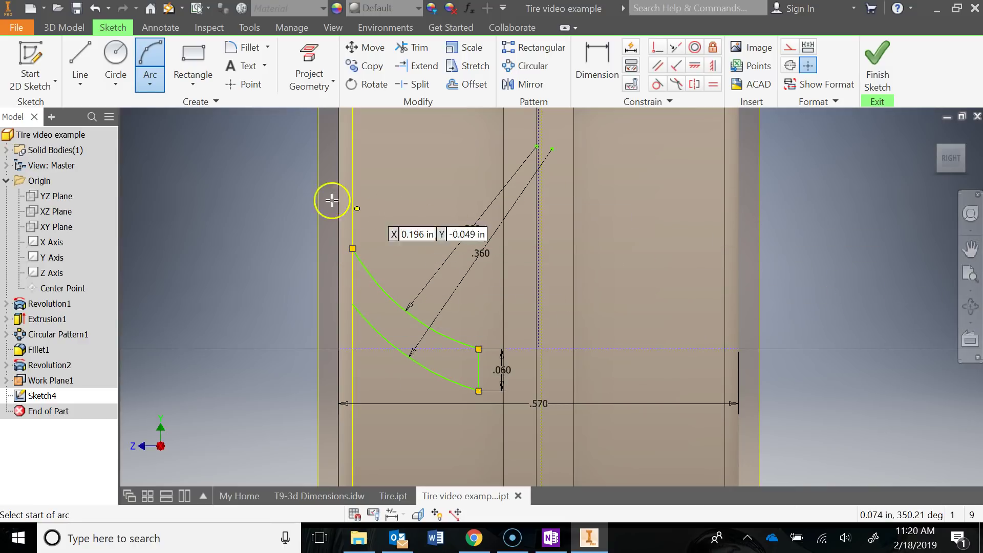
# Close the tread profile with a line along the left side edge between the outer ends of the two arcs
pyautogui.click(80, 62)
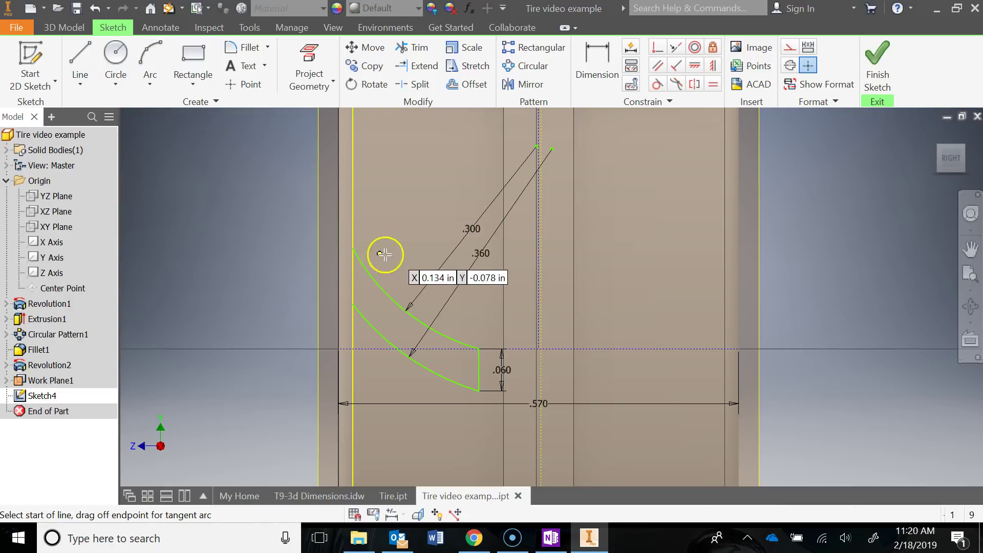
pyautogui.click(353, 250)
pyautogui.click(351, 304)
pyautogui.press('Escape')
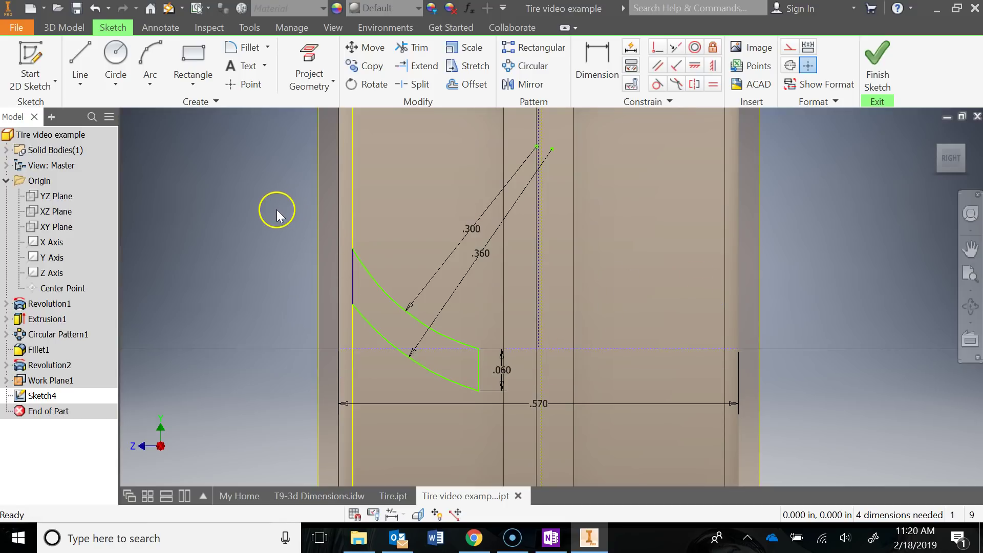
# Mirror the closed tread profile across the vertical construction centerline
pyautogui.moveTo(257, 195); pyautogui.dragTo(533, 427)
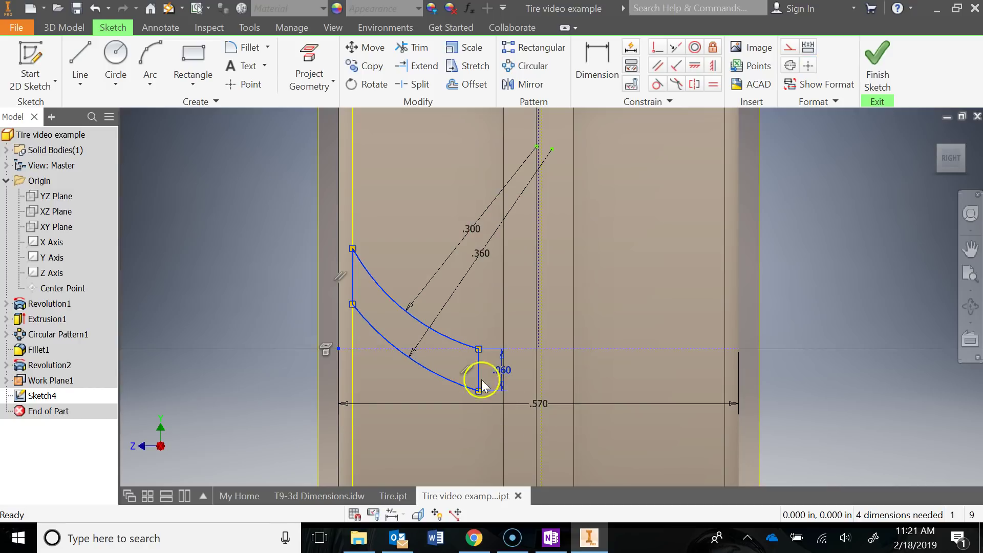
pyautogui.click(524, 84)
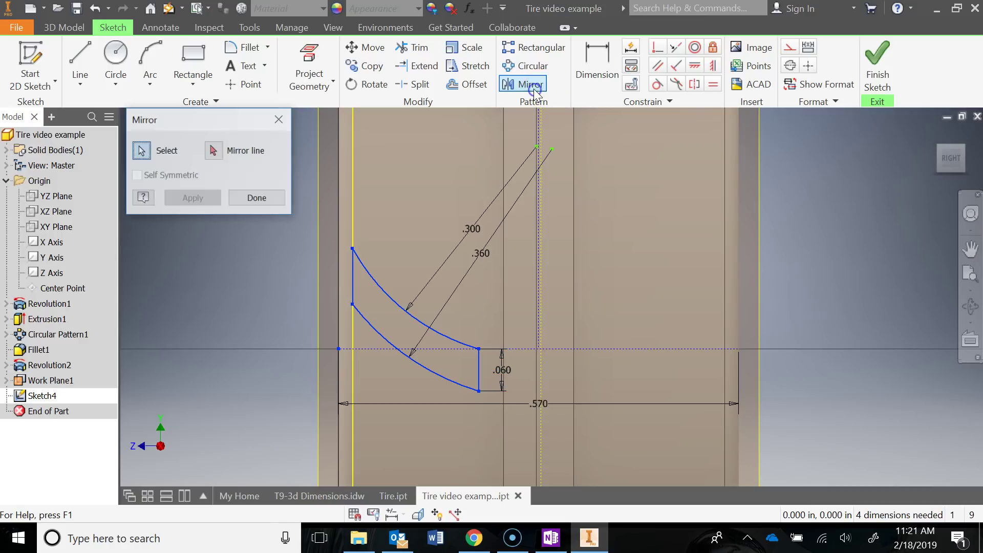
pyautogui.click(213, 152)
pyautogui.moveTo(533, 237)
pyautogui.mouseDown(button='middle')
pyautogui.moveTo(527, 297)
pyautogui.moveTo(568, 352)
pyautogui.mouseUp(button='middle')
pyautogui.scroll(-3, 593, 224)
pyautogui.scroll(2, 586, 202)
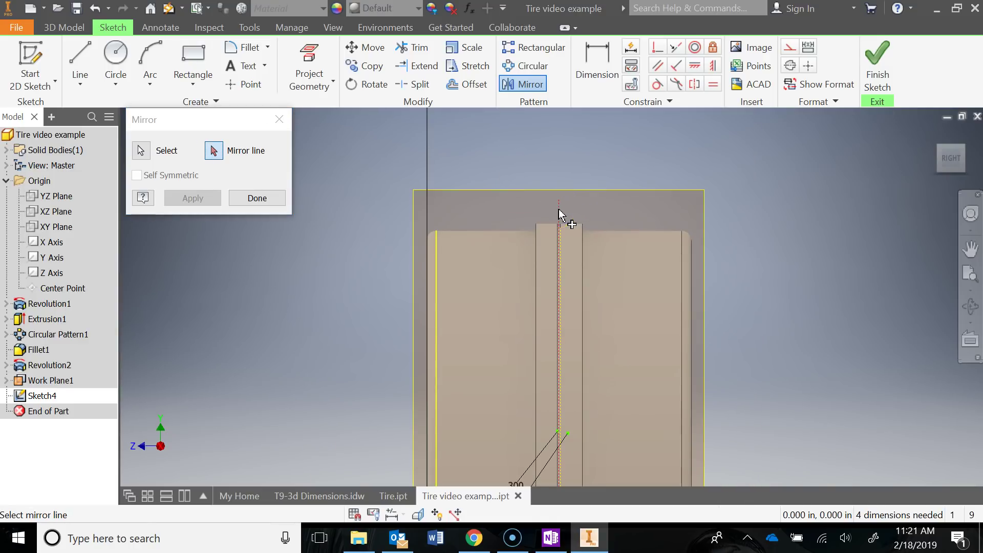
pyautogui.click(559, 215)
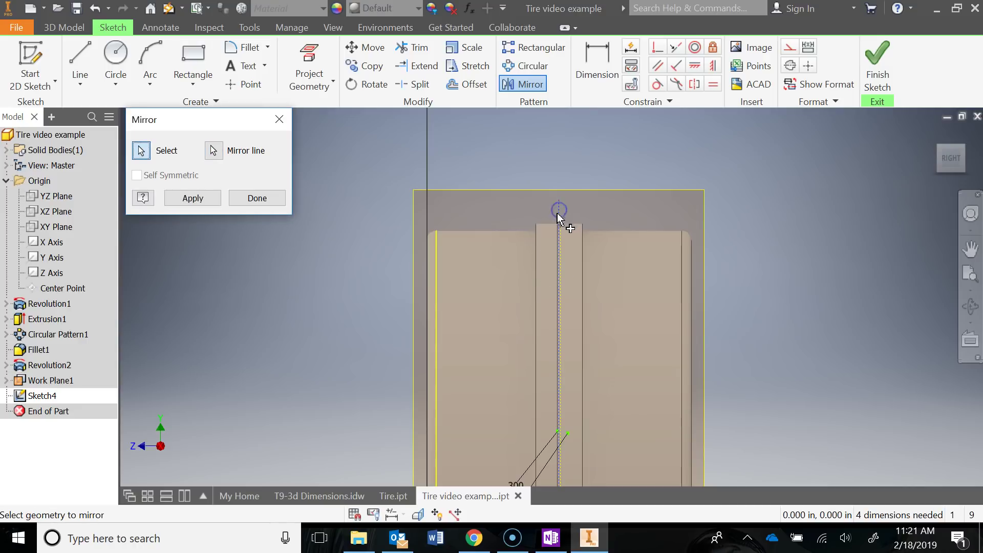
pyautogui.moveTo(558, 303); pyautogui.dragTo(566, 82, button='middle')
pyautogui.click(193, 198)
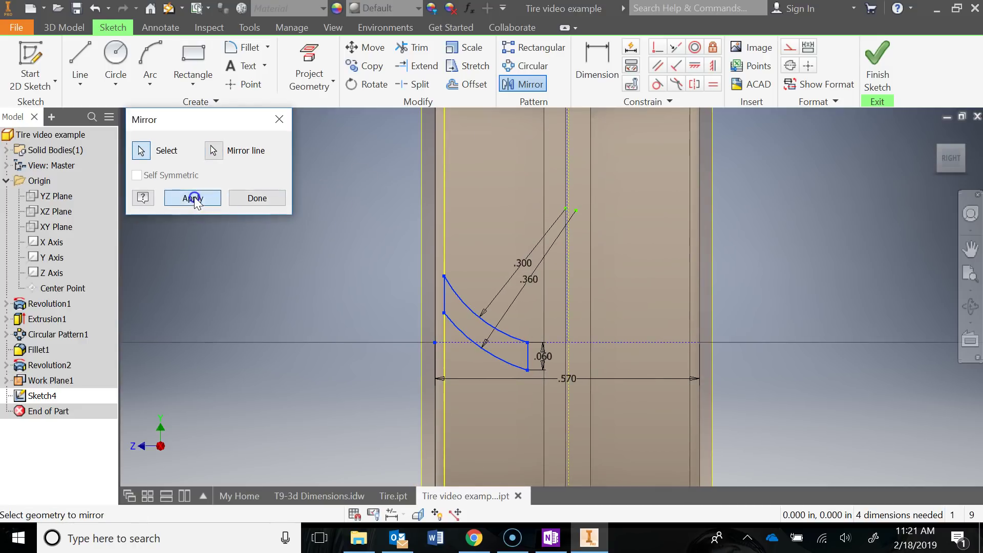
pyautogui.click(278, 204)
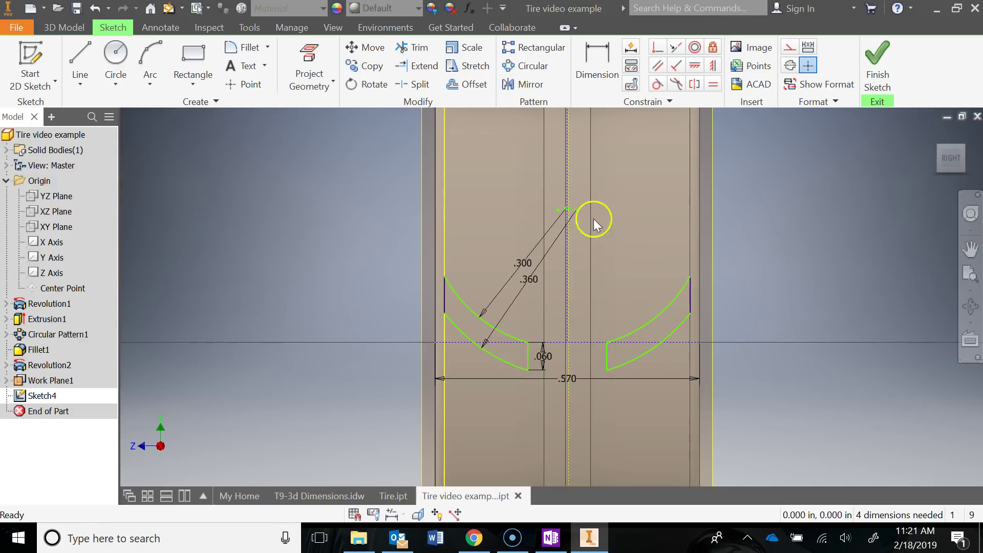
# Finish the sketch and emboss both tread profiles from the ring's outer face with a depth of 0.01 in
pyautogui.click(878, 64)
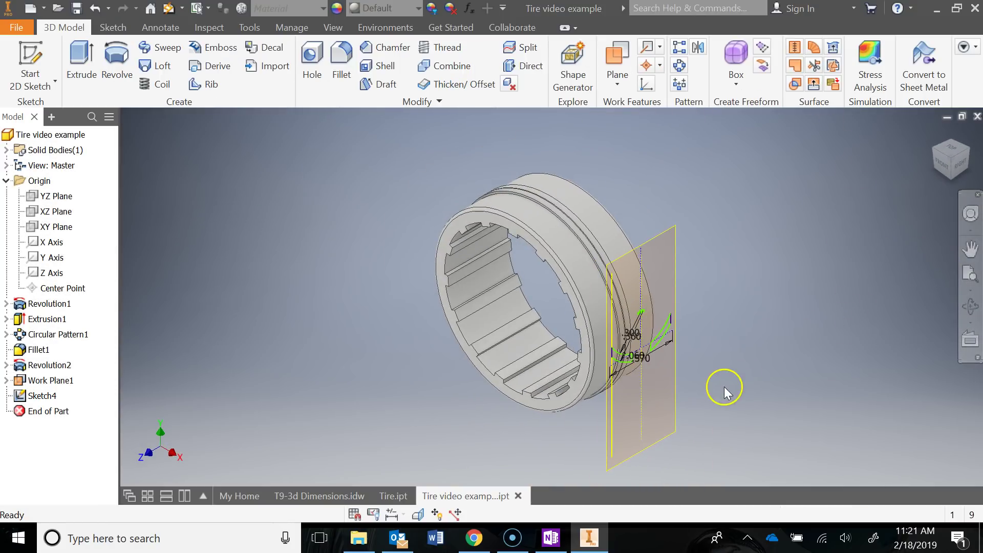
pyautogui.scroll(-2, 724, 386)
pyautogui.moveTo(740, 341)
pyautogui.mouseDown(button='middle')
pyautogui.moveTo(729, 312)
pyautogui.moveTo(709, 314)
pyautogui.moveTo(669, 352)
pyautogui.moveTo(647, 321)
pyautogui.mouseUp(button='middle')
pyautogui.scroll(3, 729, 318)
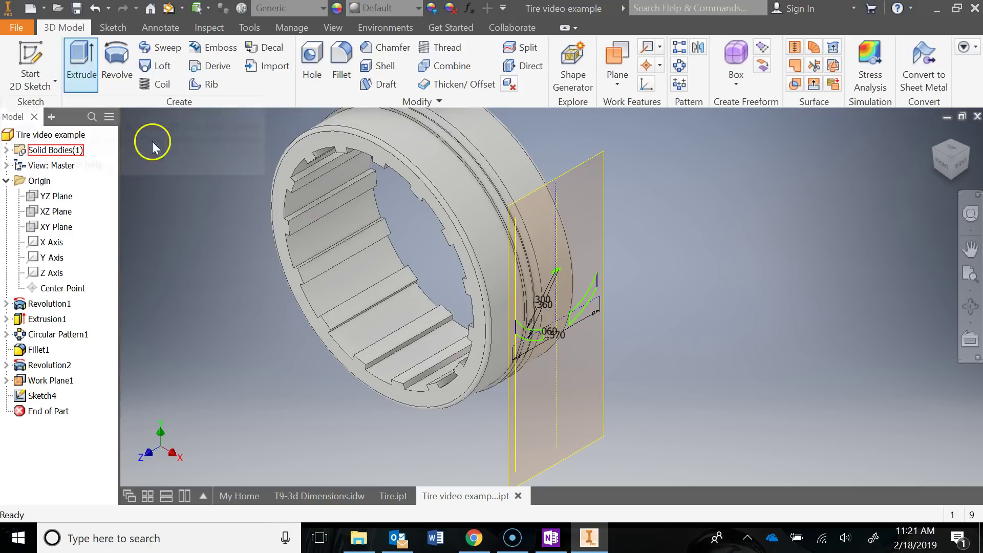
pyautogui.click(204, 51)
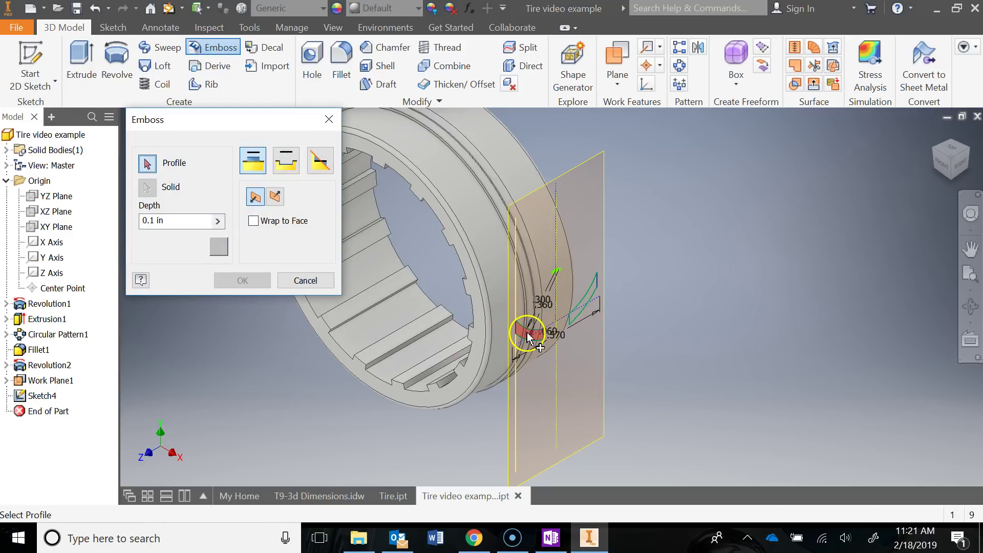
pyautogui.scroll(2, 527, 335)
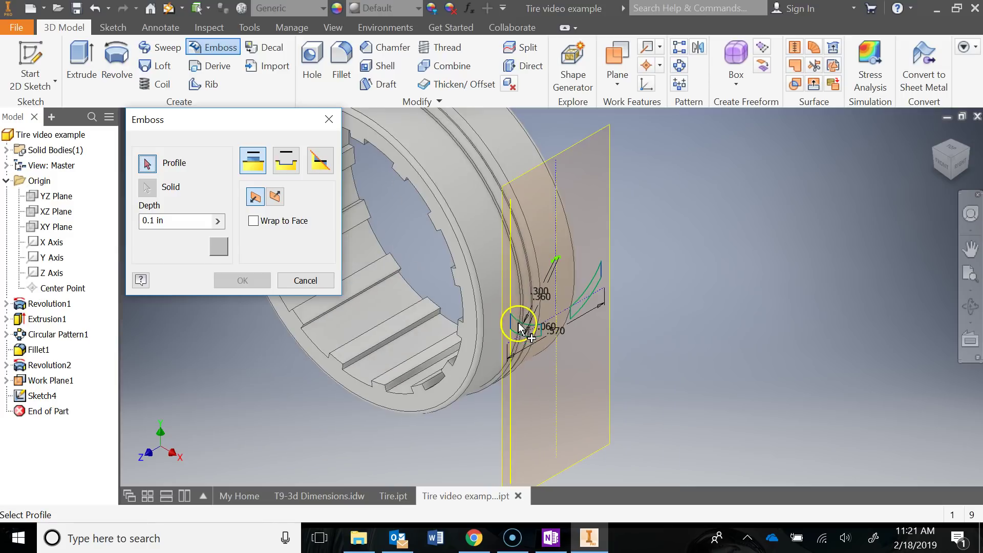
pyautogui.click(520, 331)
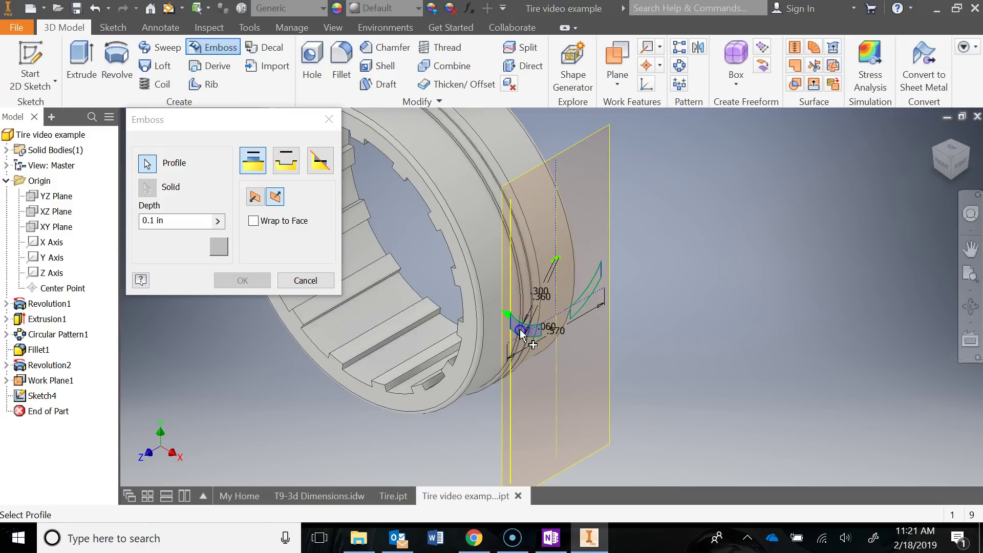
pyautogui.click(592, 289)
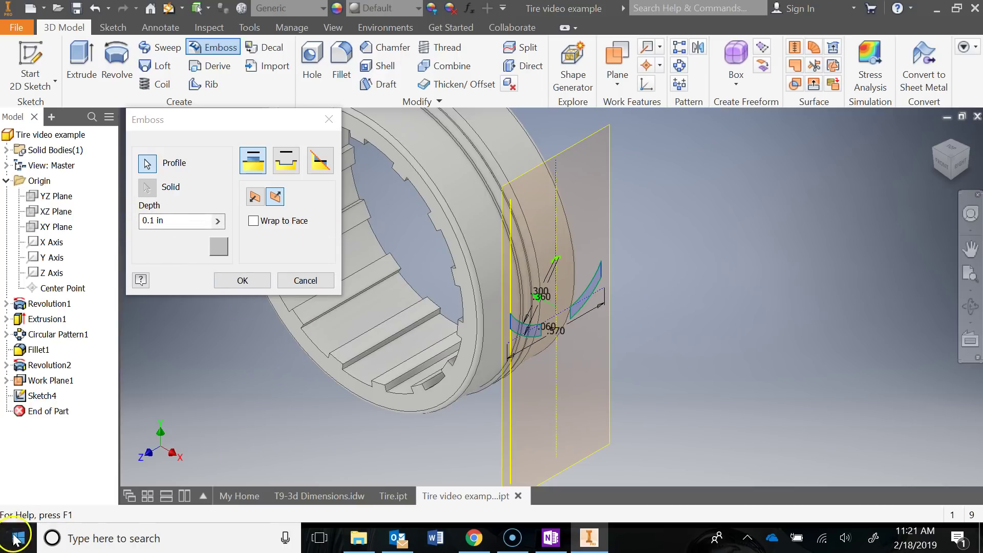
pyautogui.click(160, 221)
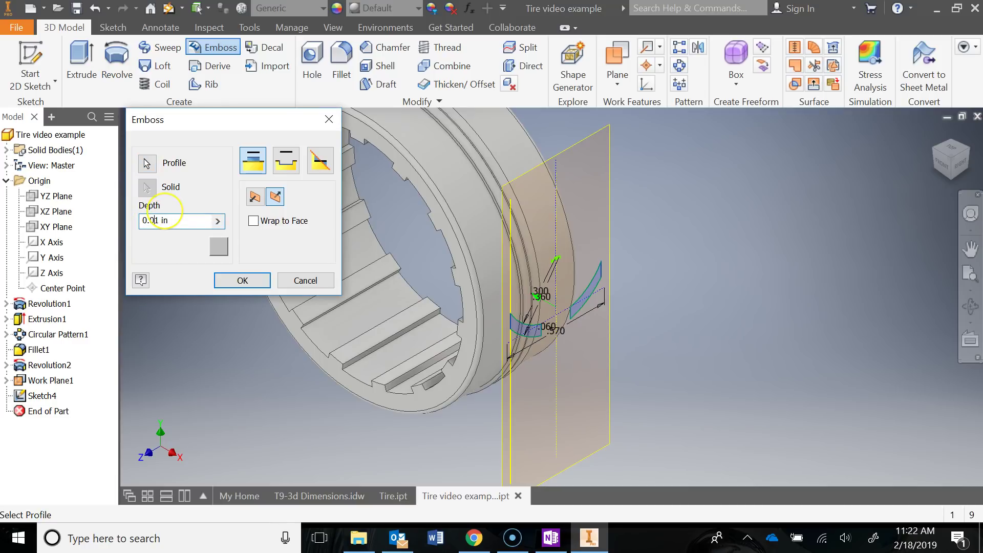
pyautogui.click(254, 280)
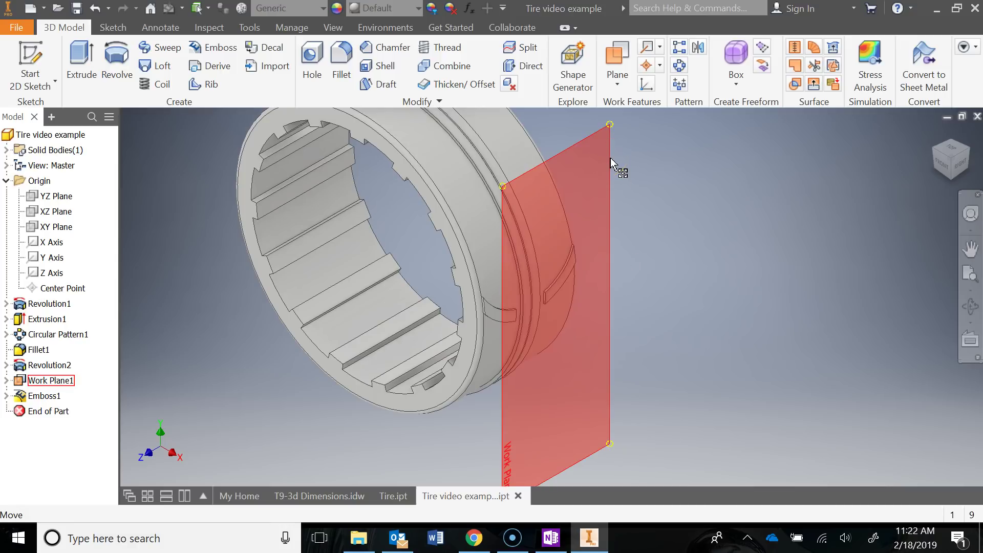
# Turn off the visibility of the offset work plane
pyautogui.rightClick(37, 383)
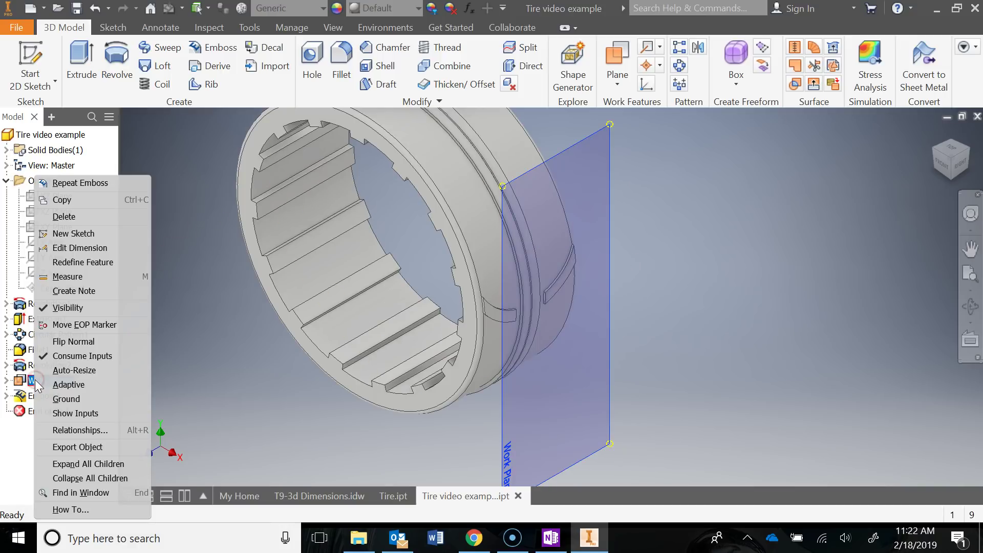
pyautogui.click(65, 308)
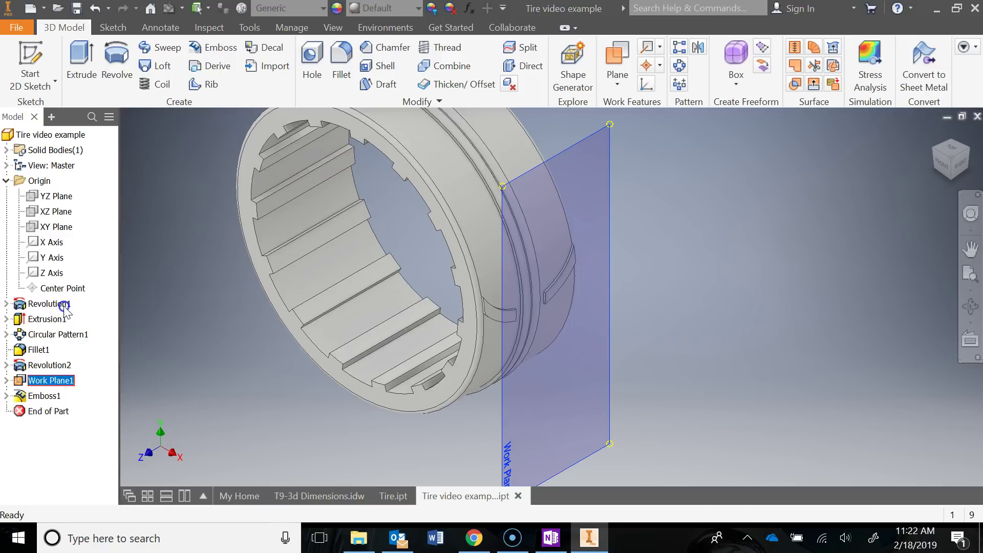
pyautogui.moveTo(783, 292); pyautogui.dragTo(843, 323, button='middle')
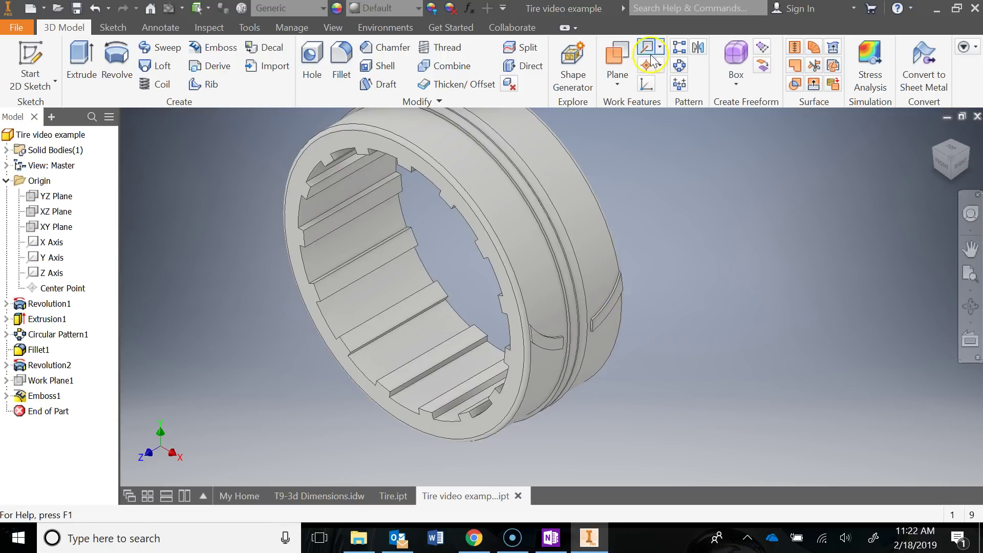
# Set up a 360-degree circular pattern of the embossed treads about the ring's inner cylindrical face and open its occurrence count for editing
pyautogui.click(679, 65)
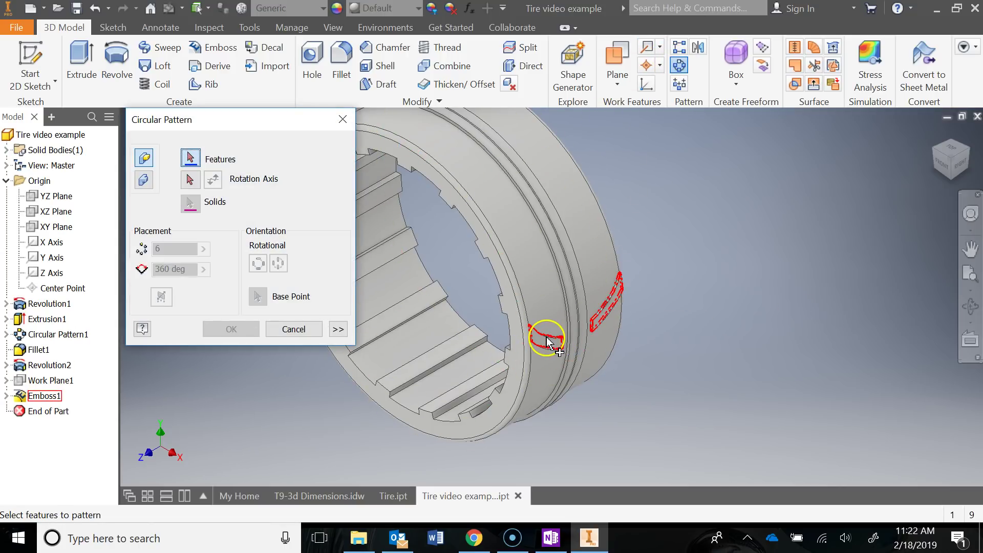
pyautogui.click(546, 343)
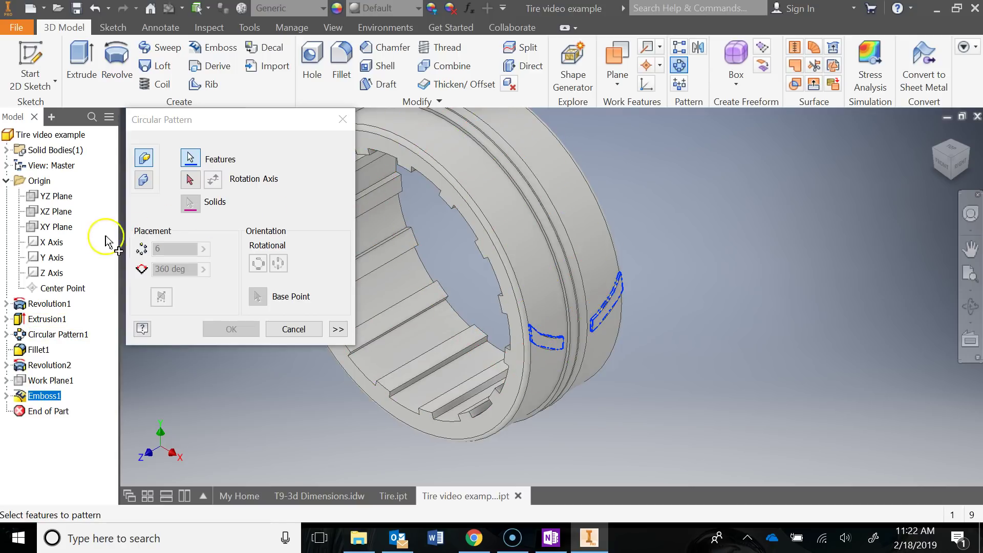
pyautogui.click(188, 180)
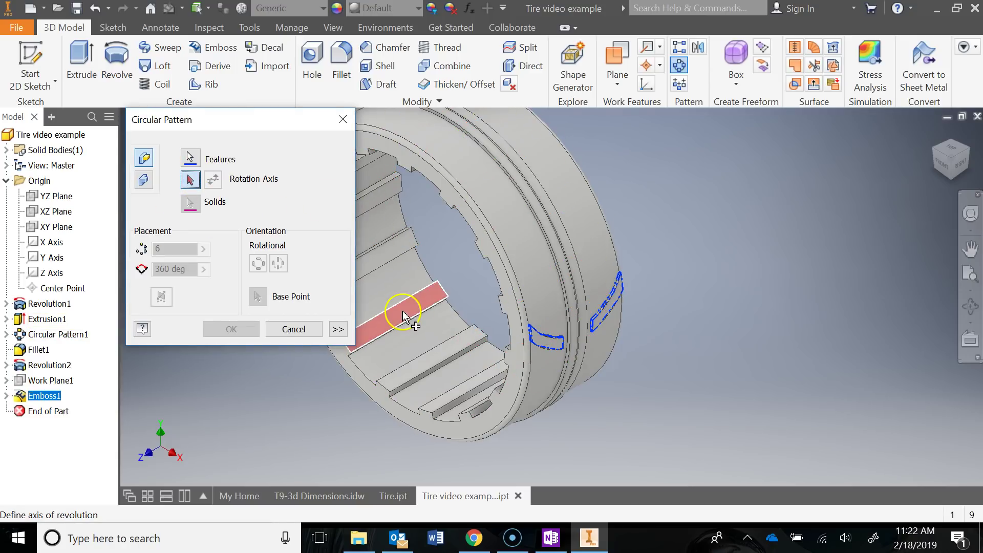
pyautogui.moveTo(402, 314); pyautogui.dragTo(549, 316, button='middle')
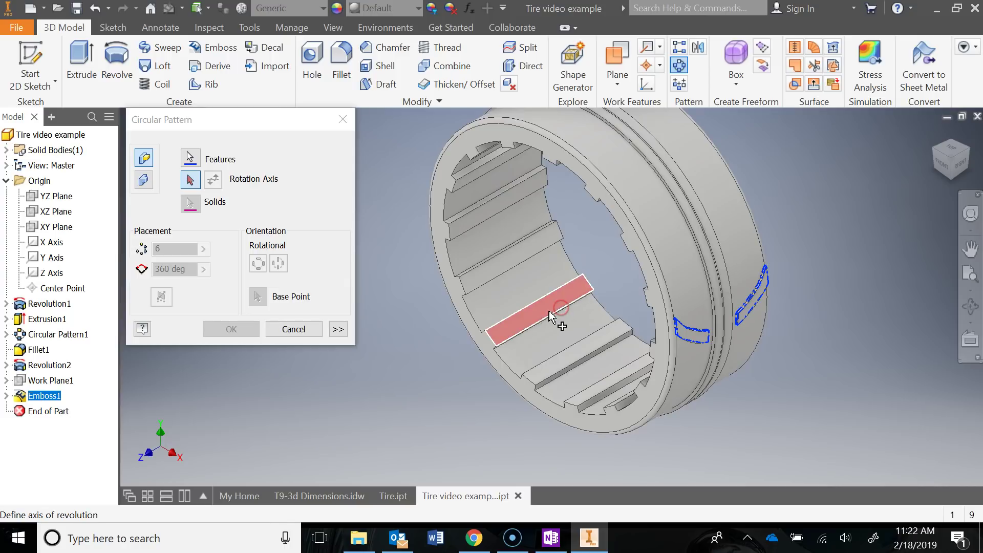
pyautogui.click(540, 313)
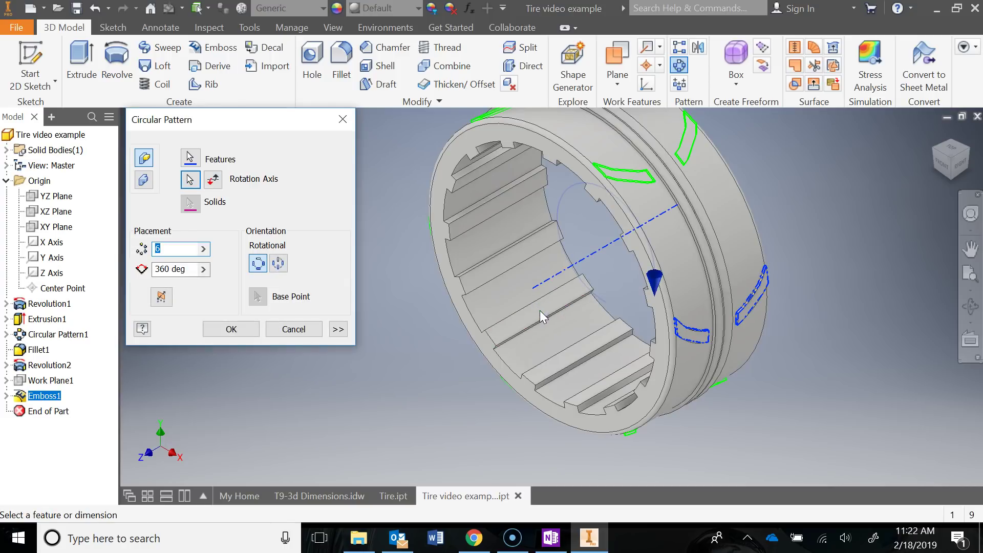
pyautogui.click(178, 254)
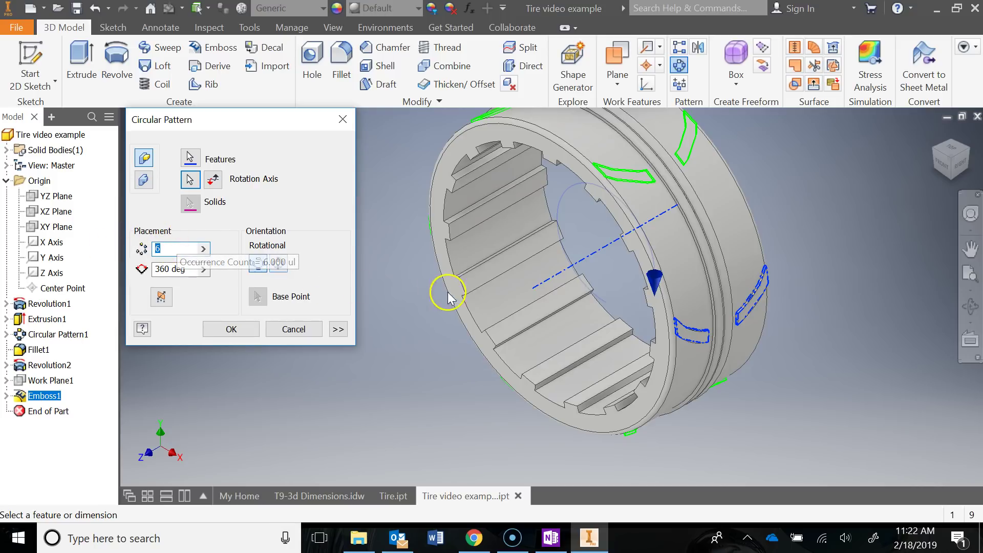
pyautogui.moveTo(446, 290); pyautogui.dragTo(449, 336, button='middle')
pyautogui.doubleClick(161, 248)
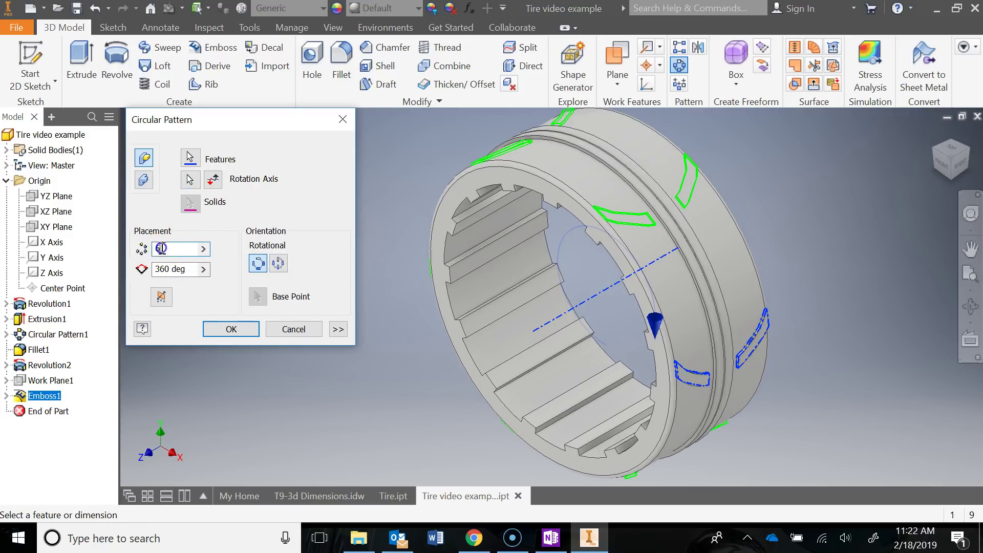